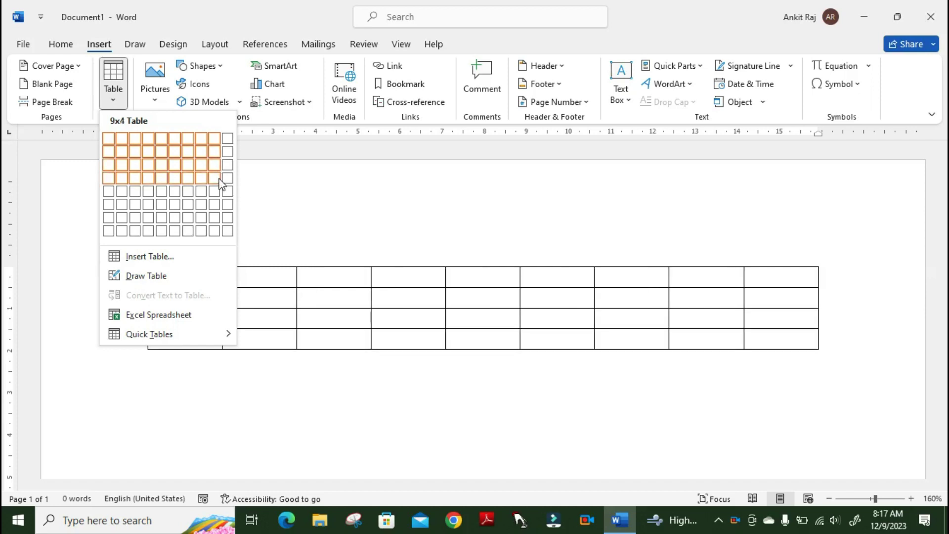
# Insert a 10-column by 8-row table with the grid picker and click into its first-row cells.
pyautogui.click(228, 230)
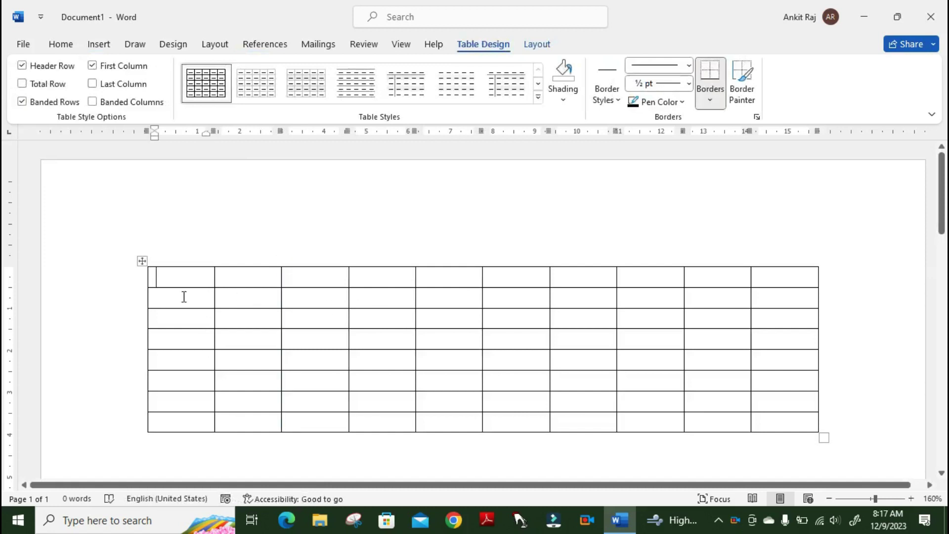
pyautogui.click(213, 287)
pyautogui.click(205, 281)
pyautogui.click(245, 277)
# Insert the 10-by-8 table again from the Insert tab's Table grid.
pyautogui.click(98, 44)
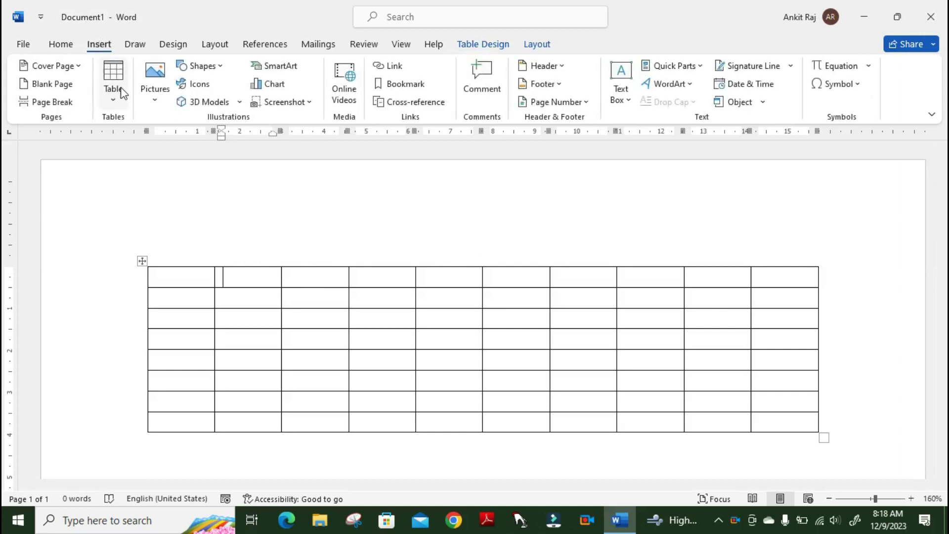
pyautogui.click(119, 90)
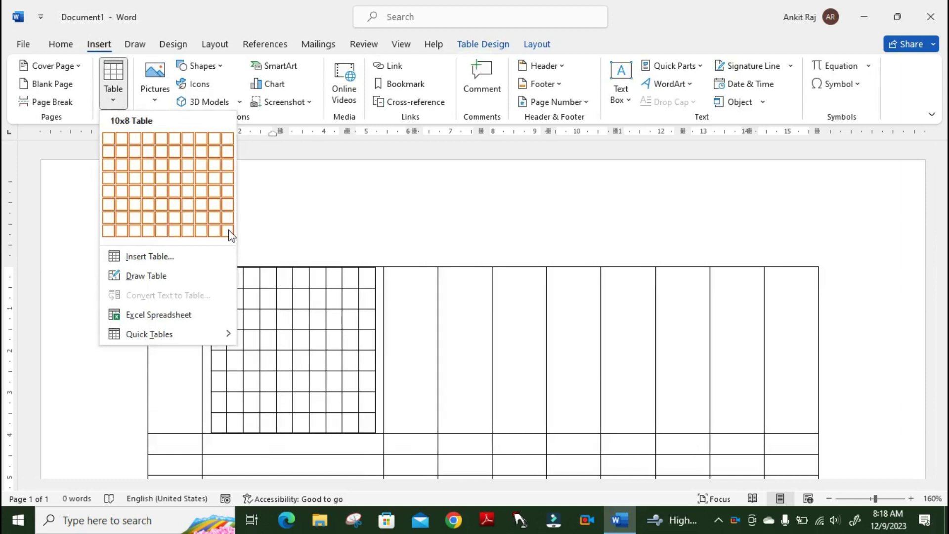
pyautogui.click(230, 236)
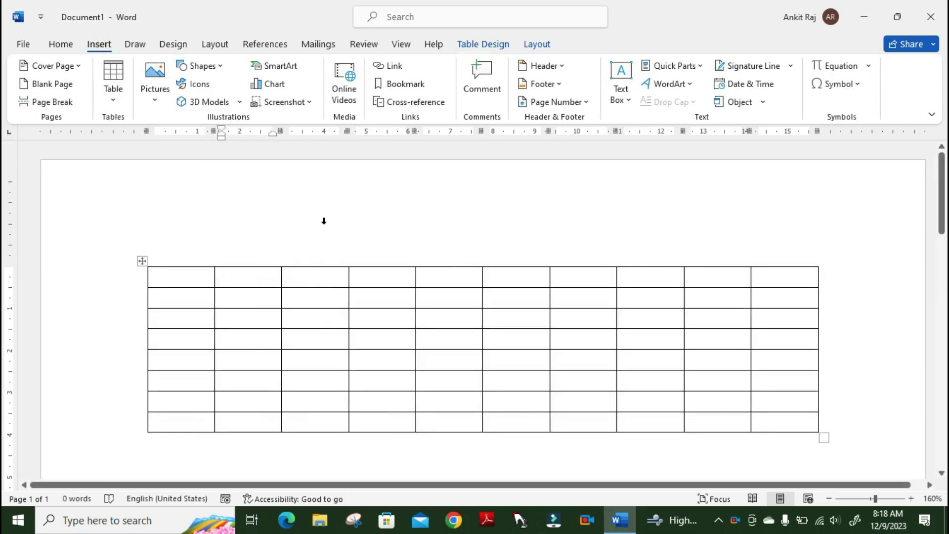
# Delete the 10-by-8 table and insert a 10-column, 20-row table through the Insert Table dialog.
pyautogui.hotkey('ctrl', 'a')
pyautogui.press('Delete')
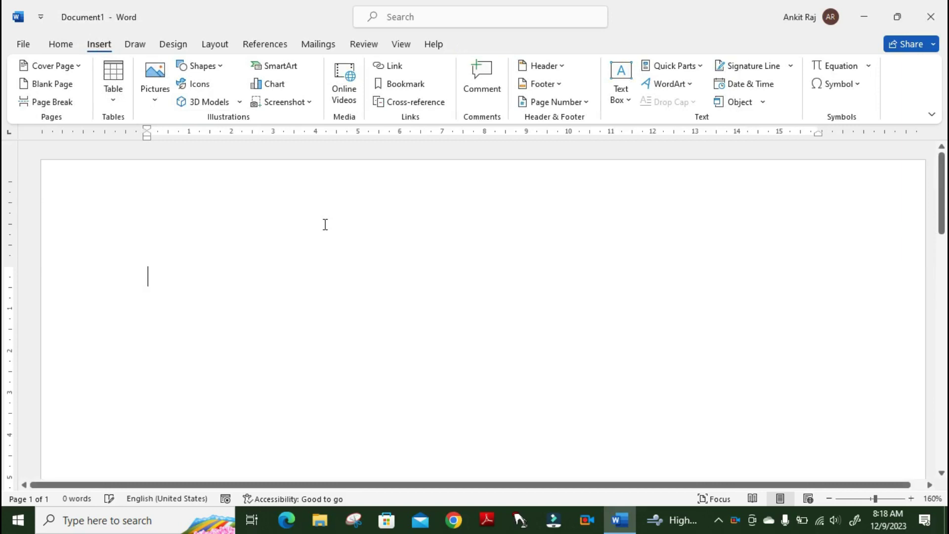
pyautogui.click(121, 99)
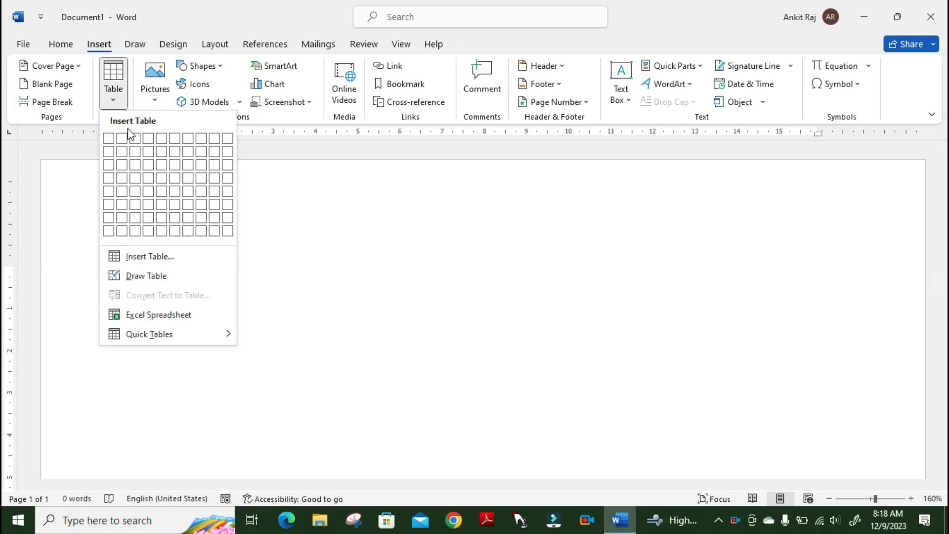
pyautogui.click(148, 257)
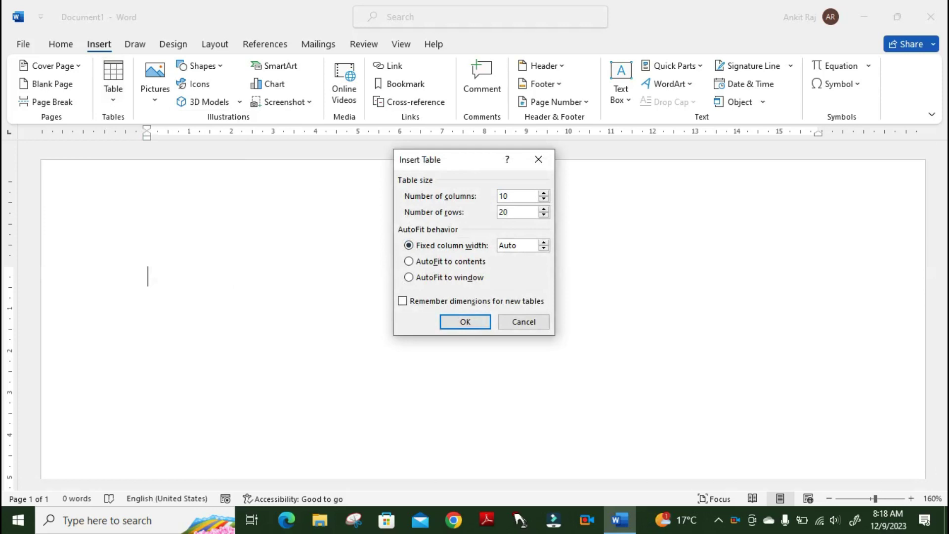
pyautogui.click(470, 324)
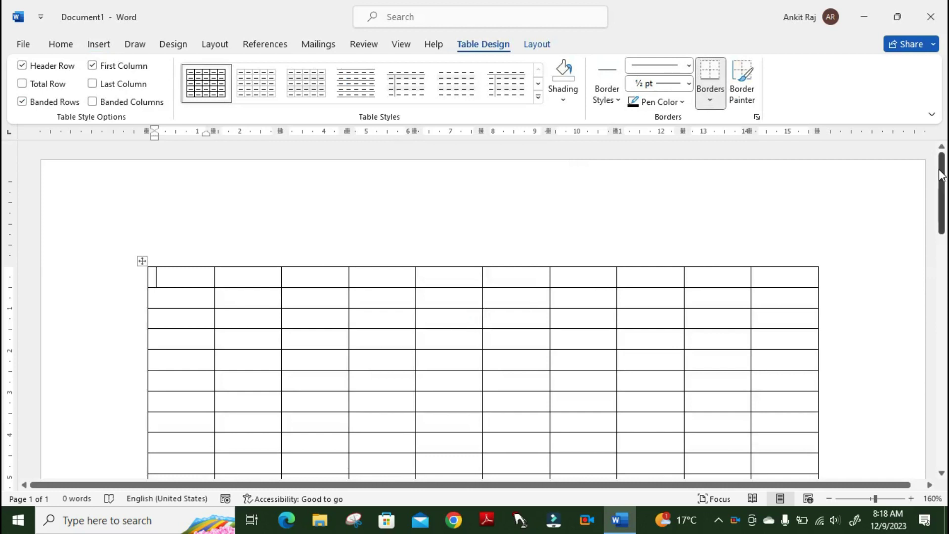
pyautogui.moveTo(943, 182); pyautogui.dragTo(943, 183)
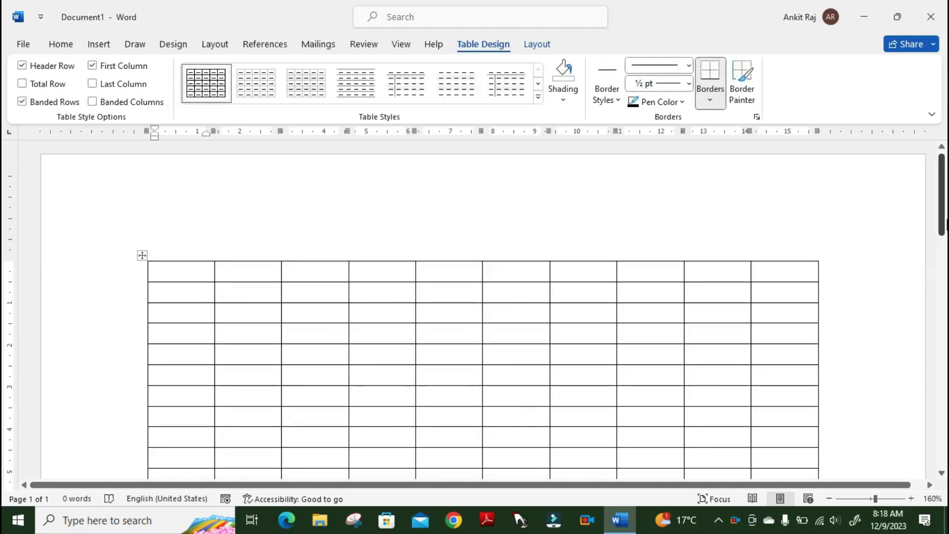
# Delete the 10-by-20 table and turn on Draw Table mode from the Table menu.
pyautogui.moveTo(943, 211); pyautogui.dragTo(943, 206)
pyautogui.click(99, 44)
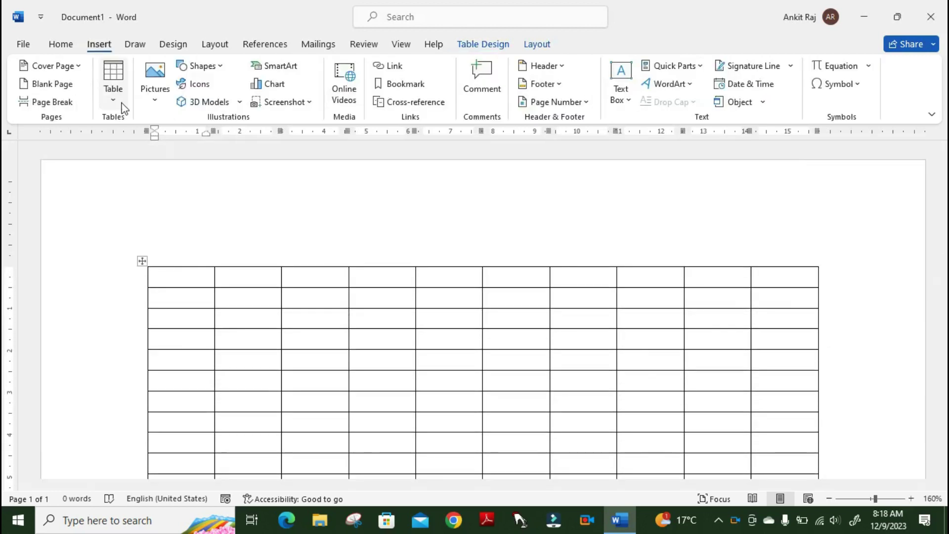
pyautogui.click(122, 105)
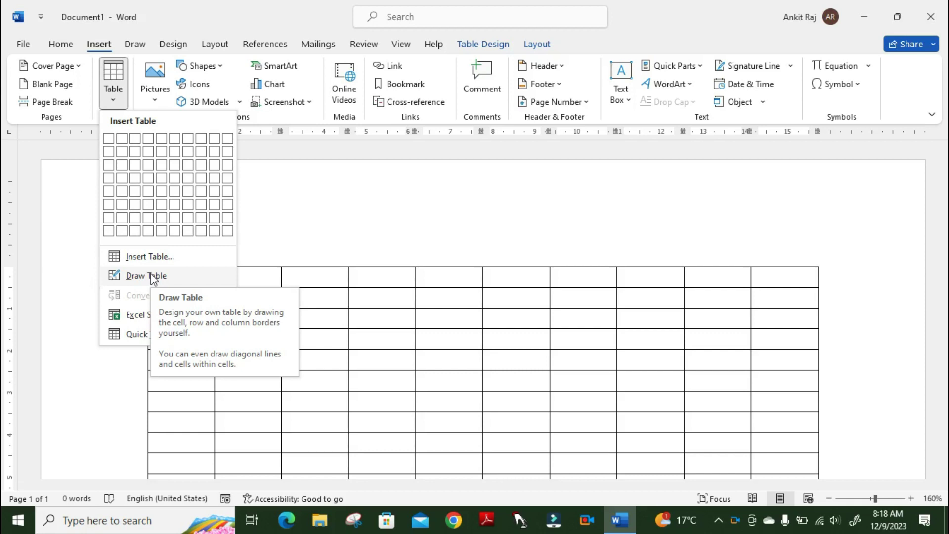
pyautogui.click(341, 249)
pyautogui.hotkey('ctrl', 'a')
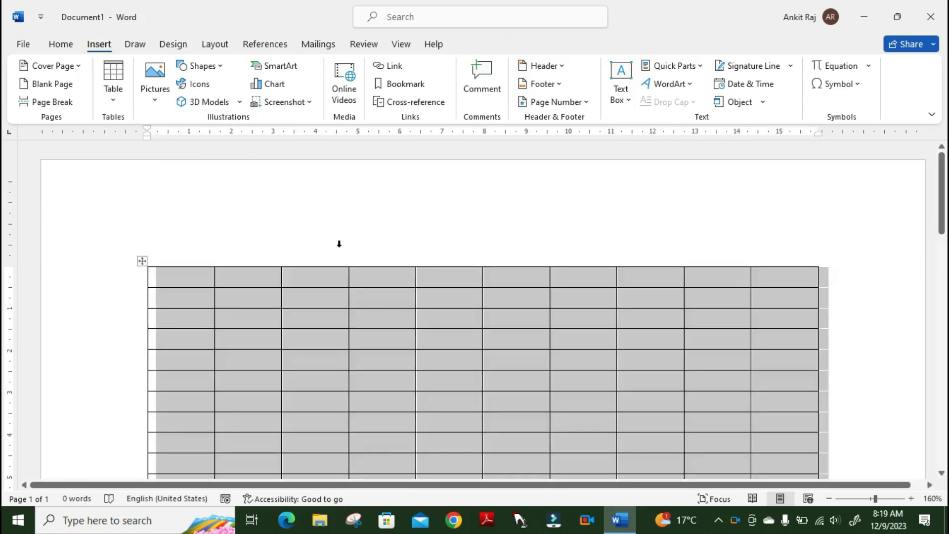
pyautogui.press('BackSpace')
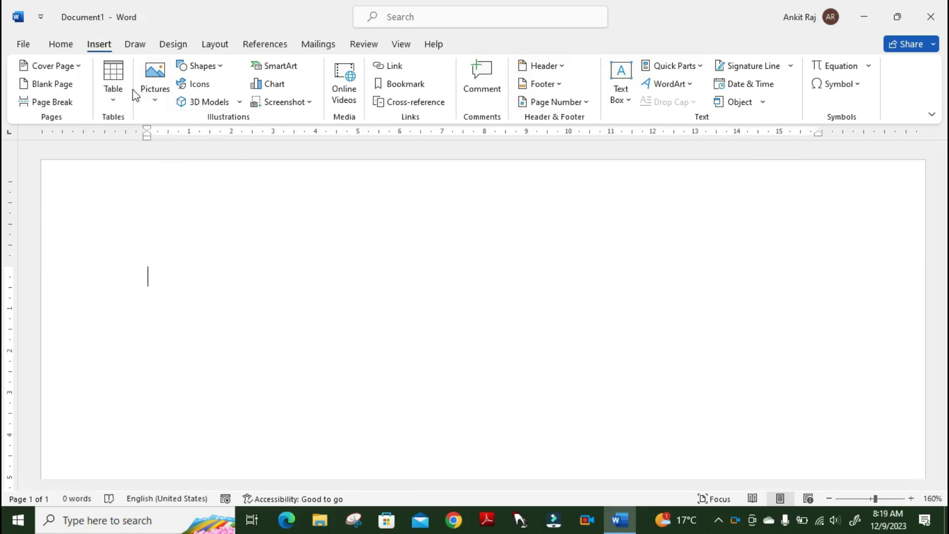
pyautogui.click(119, 94)
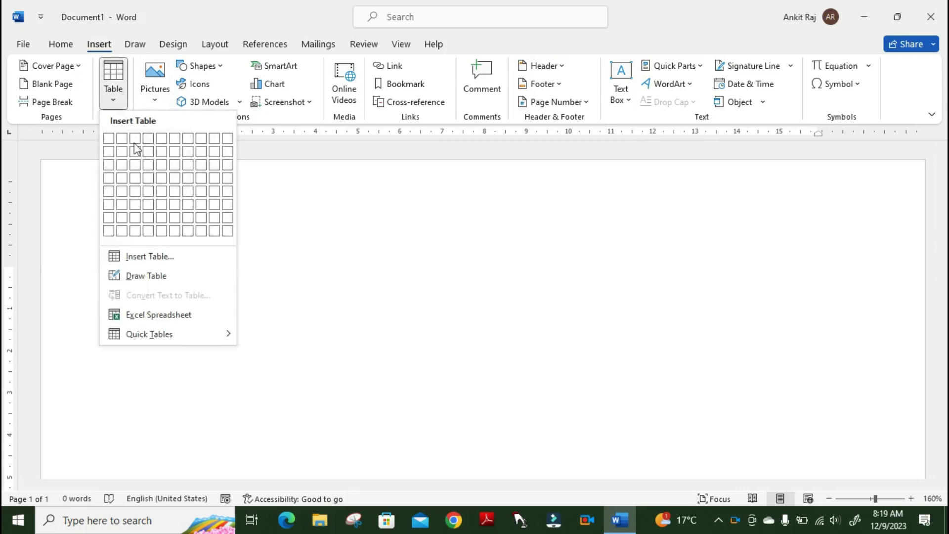
pyautogui.click(145, 278)
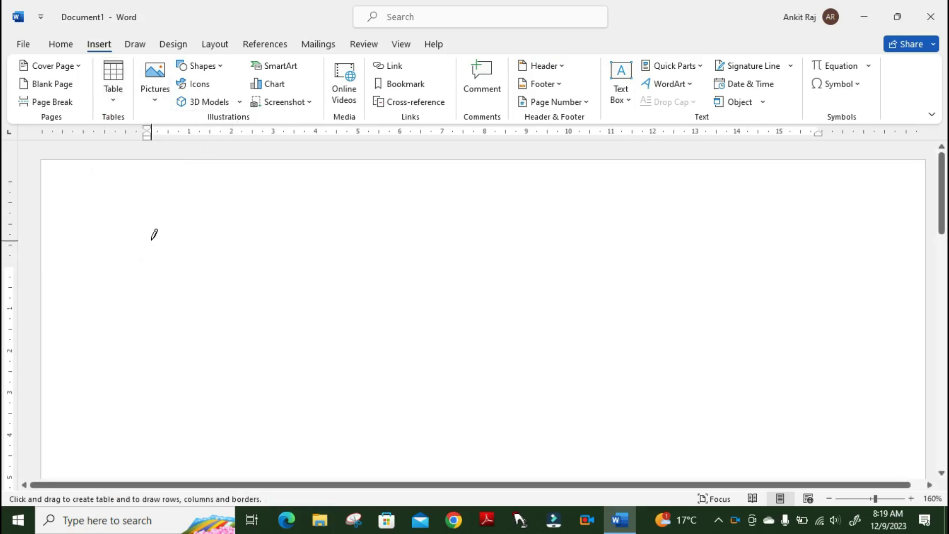
# Draw the table's outer box, then divide it into two columns and two rows.
pyautogui.moveTo(150, 240)
pyautogui.mouseDown()
pyautogui.moveTo(390, 296)
pyautogui.moveTo(504, 307)
pyautogui.moveTo(684, 272)
pyautogui.moveTo(470, 367)
pyautogui.moveTo(419, 314)
pyautogui.moveTo(420, 337)
pyautogui.mouseUp()
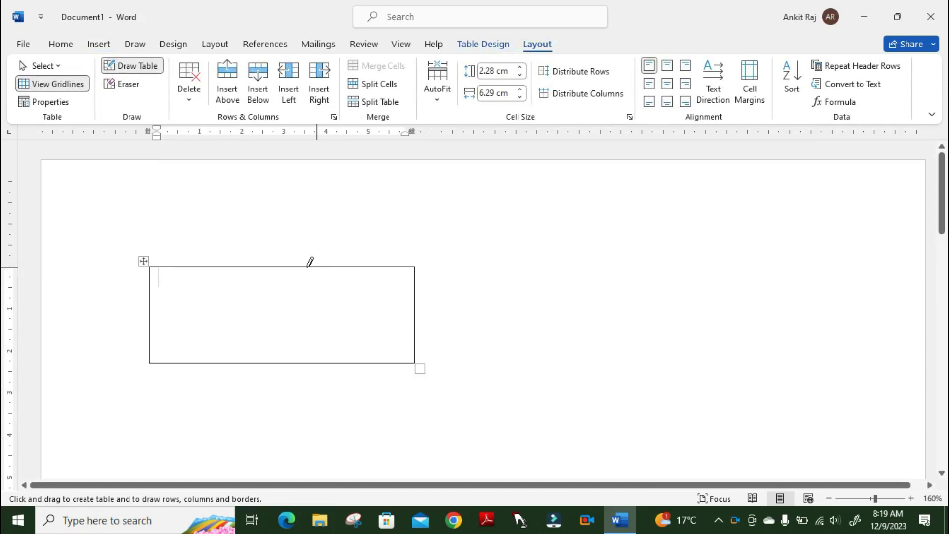
pyautogui.moveTo(291, 267); pyautogui.dragTo(278, 349)
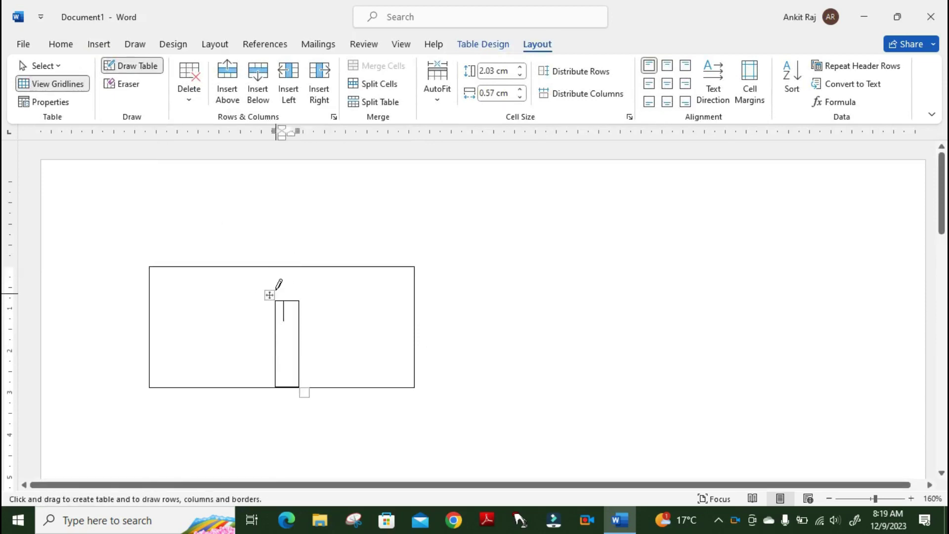
pyautogui.hotkey('ctrl', 'z')
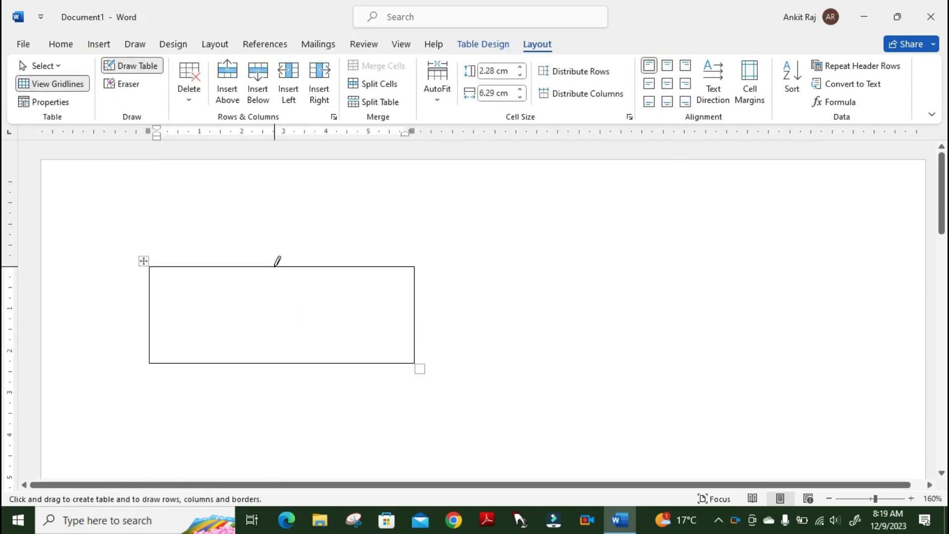
pyautogui.moveTo(275, 267); pyautogui.dragTo(275, 346)
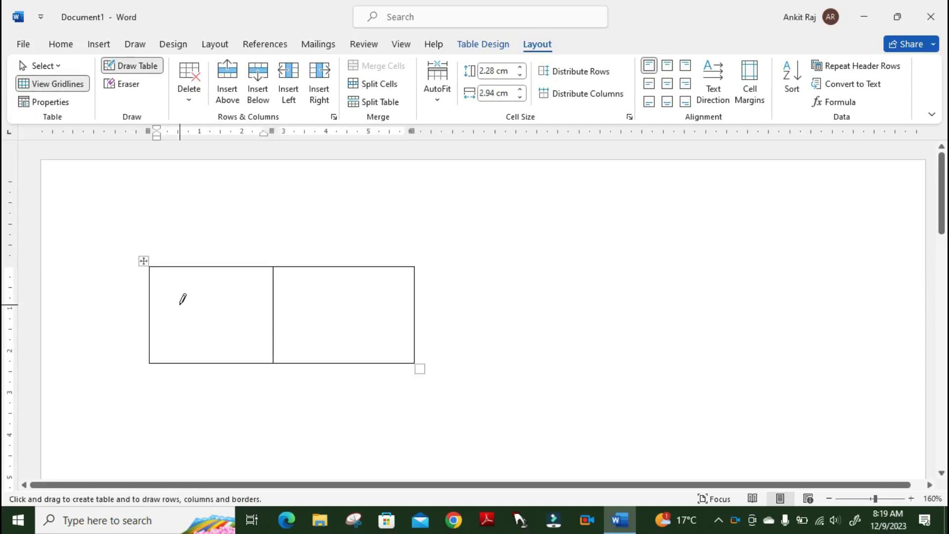
pyautogui.moveTo(151, 312); pyautogui.dragTo(284, 295)
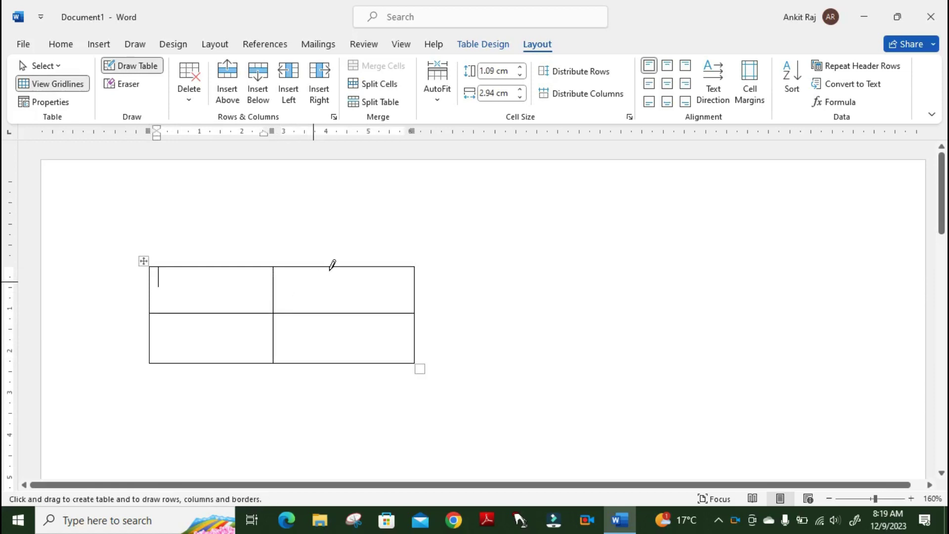
# Add a column divider in the right half and split the top-left cell into four cells.
pyautogui.moveTo(338, 261); pyautogui.dragTo(339, 356)
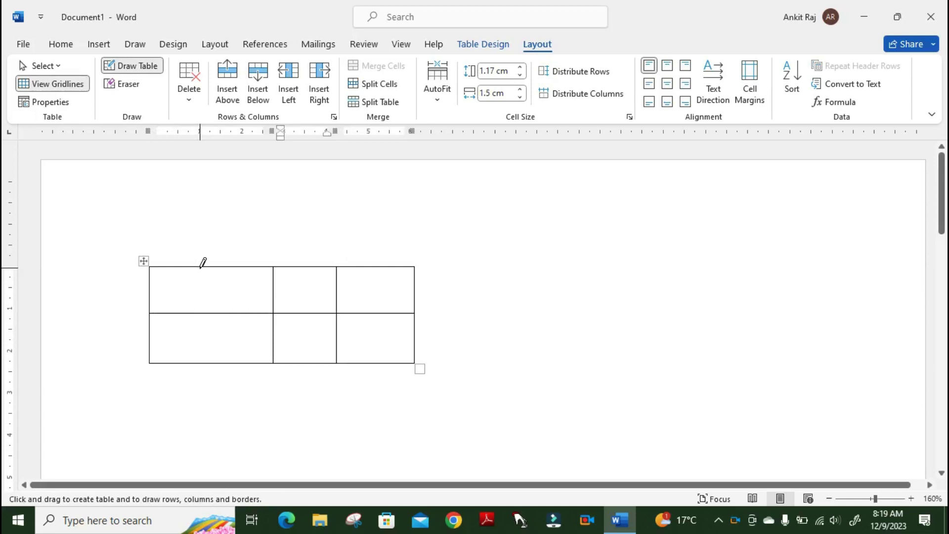
pyautogui.moveTo(201, 261); pyautogui.dragTo(199, 308)
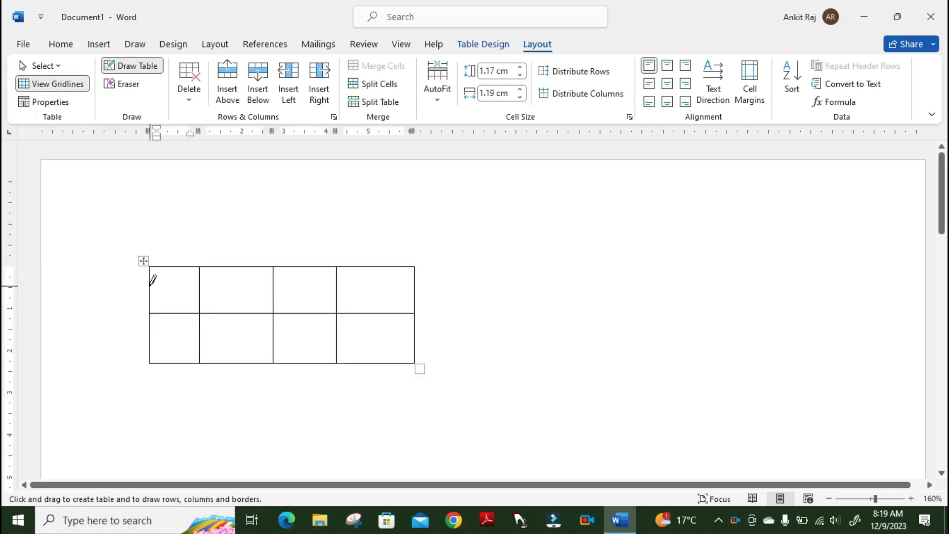
pyautogui.moveTo(151, 285)
pyautogui.mouseDown()
pyautogui.moveTo(185, 285)
pyautogui.moveTo(178, 300)
pyautogui.mouseUp()
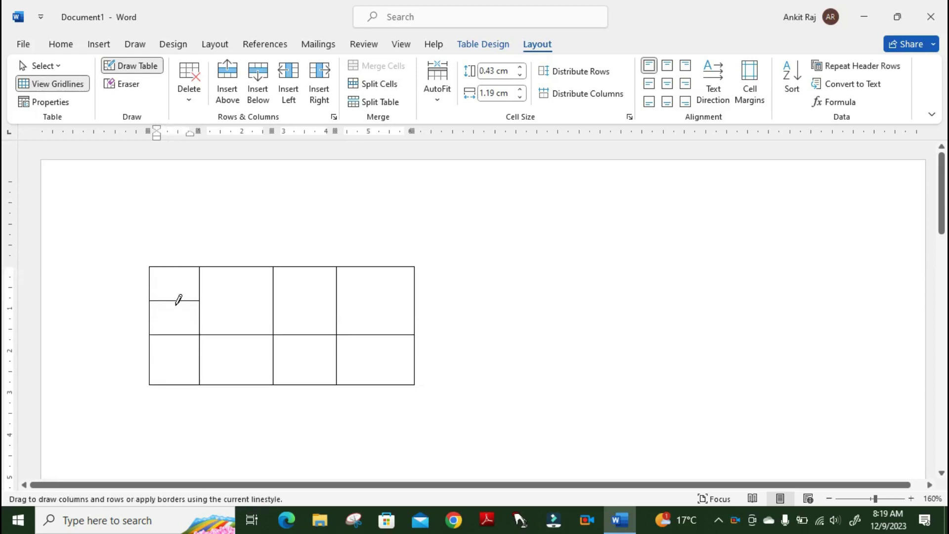
pyautogui.press('Escape')
pyautogui.click(98, 45)
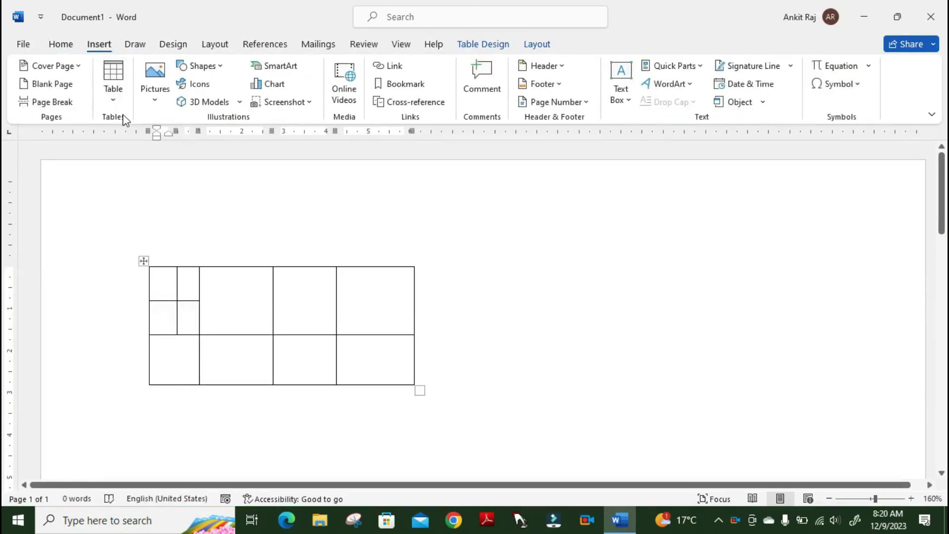
# Remove the drawn table and start a line with 'sfsdfkjojoj' and 'kjojkj' separated by a tab.
pyautogui.click(114, 101)
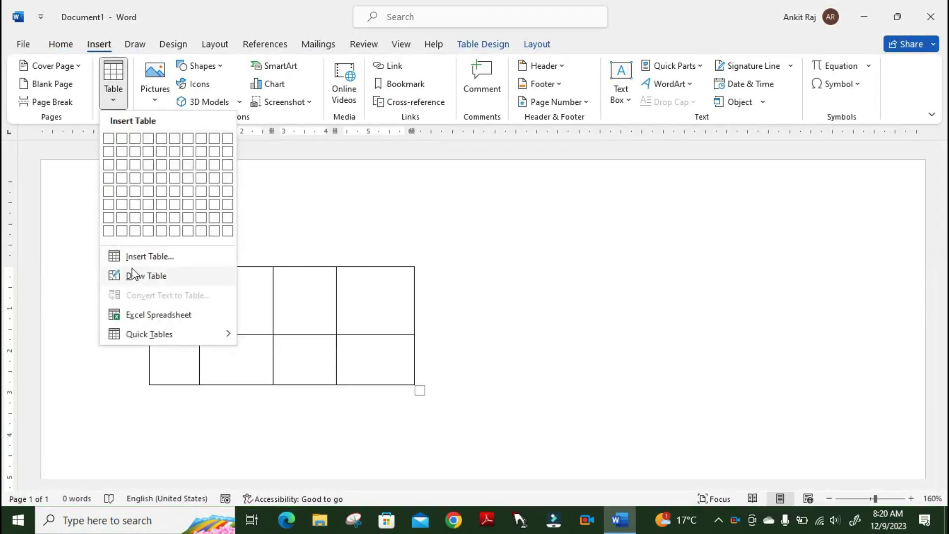
pyautogui.click(370, 219)
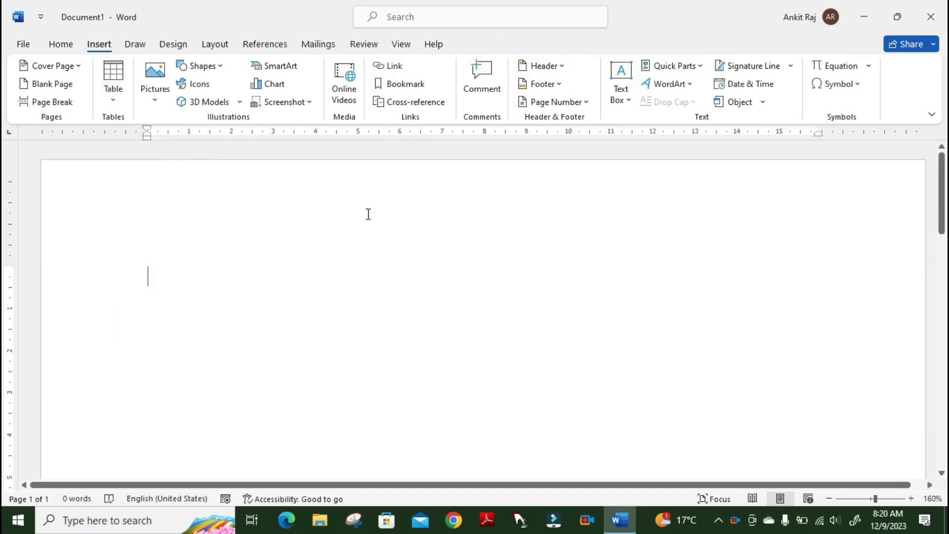
pyautogui.write('sfsdf')
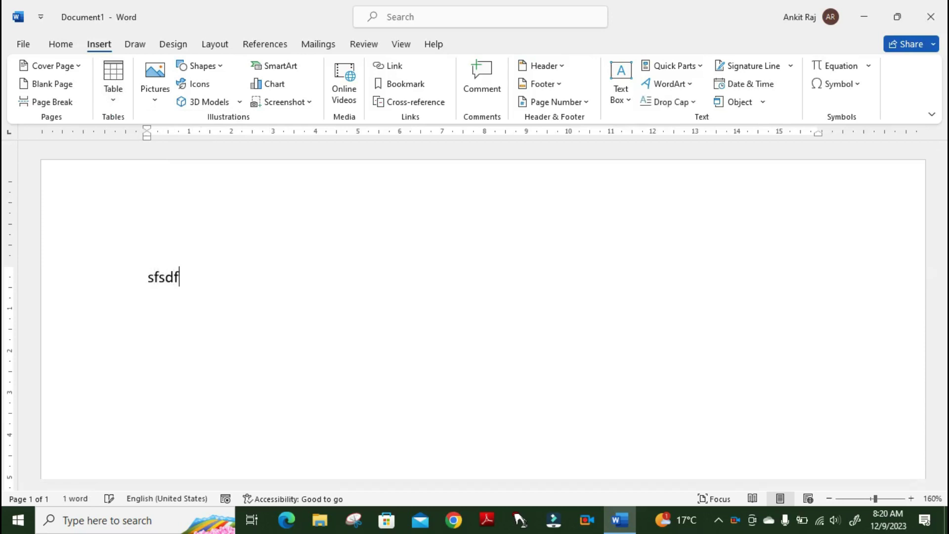
pyautogui.write('kjojoj')
pyautogui.press('Tab')
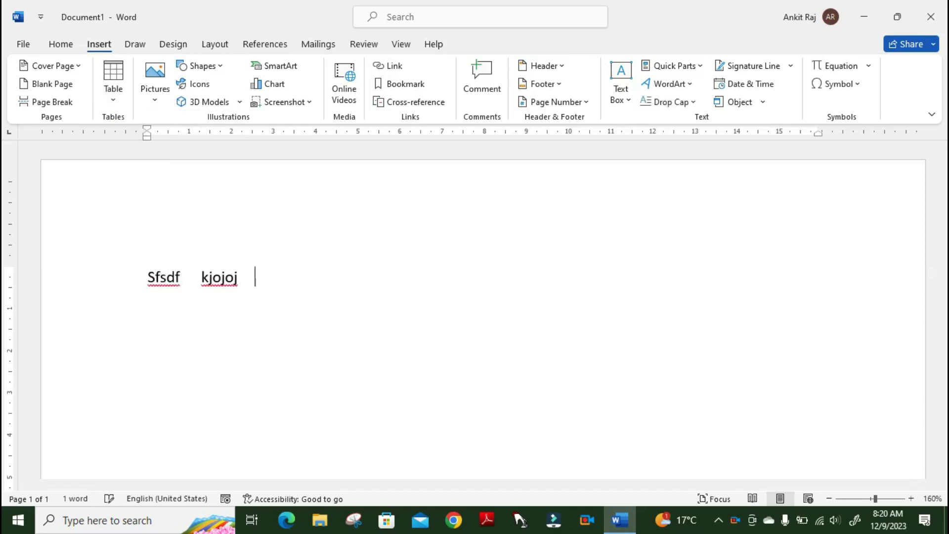
pyautogui.write('kjojkj')
# Continue the line with tab-separated words 'kjkjkl', 'lkjlkjlk', 'lkjlkjlk' and 'kljlk'.
pyautogui.press('Tab')
pyautogui.write('kjk')
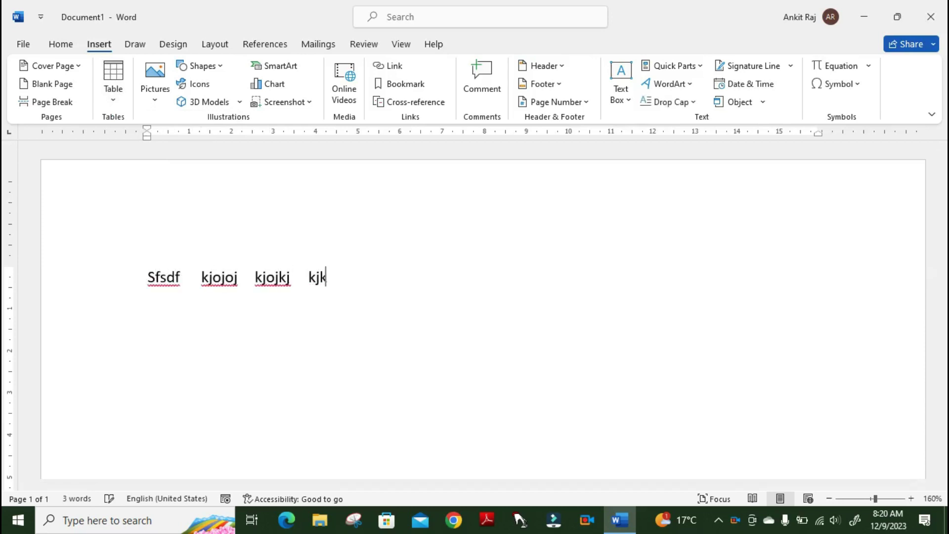
pyautogui.write('jkl')
pyautogui.press('Tab')
pyautogui.write('lkjlkjlk')
pyautogui.press('Tab')
pyautogui.write('lk')
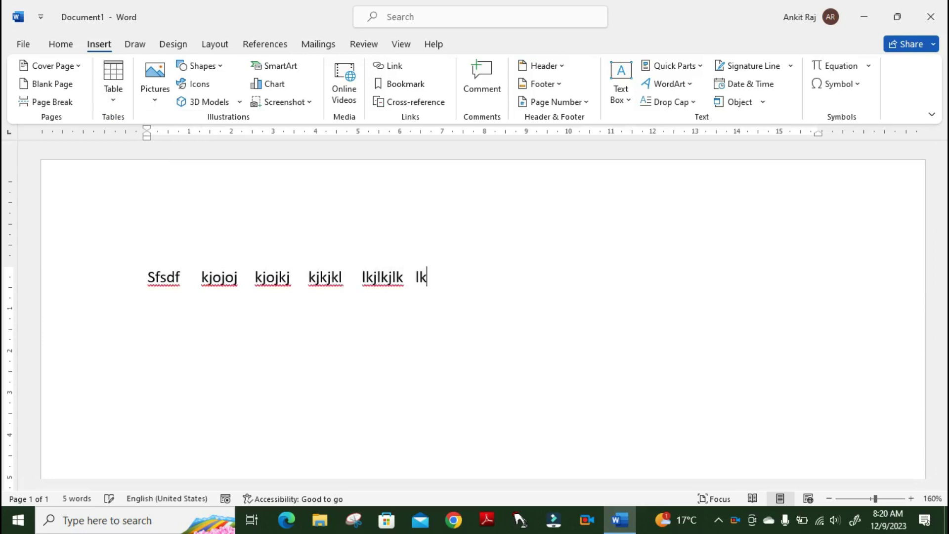
pyautogui.write('jlkjlk')
pyautogui.press('Tab')
pyautogui.write('kljlk')
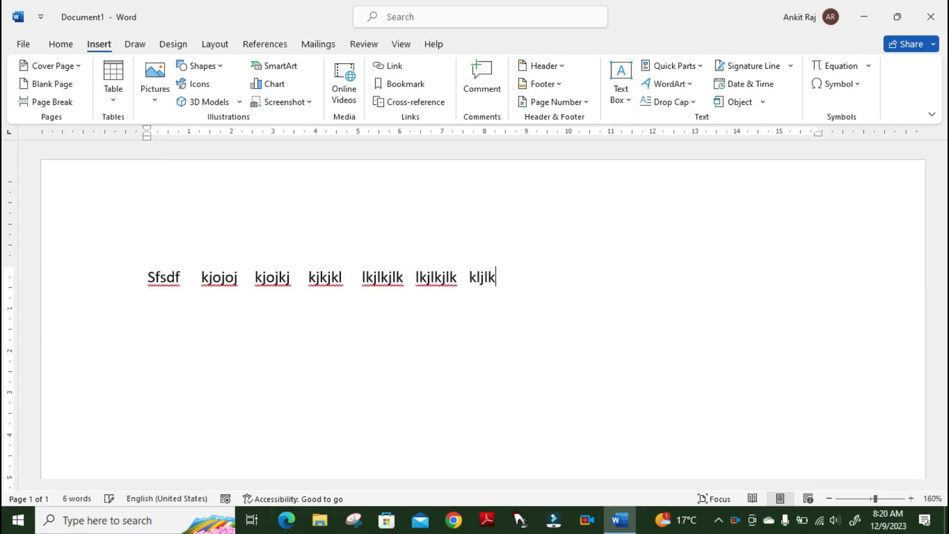
# Convert the tab-separated line into a one-row, 7-column table with Convert Text to Table.
pyautogui.hotkey('ctrl', 'a')
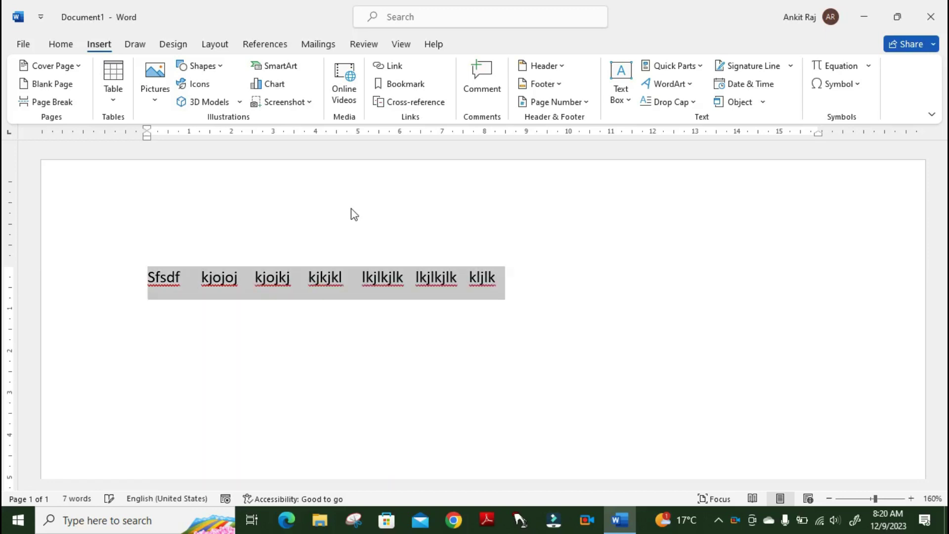
pyautogui.click(123, 104)
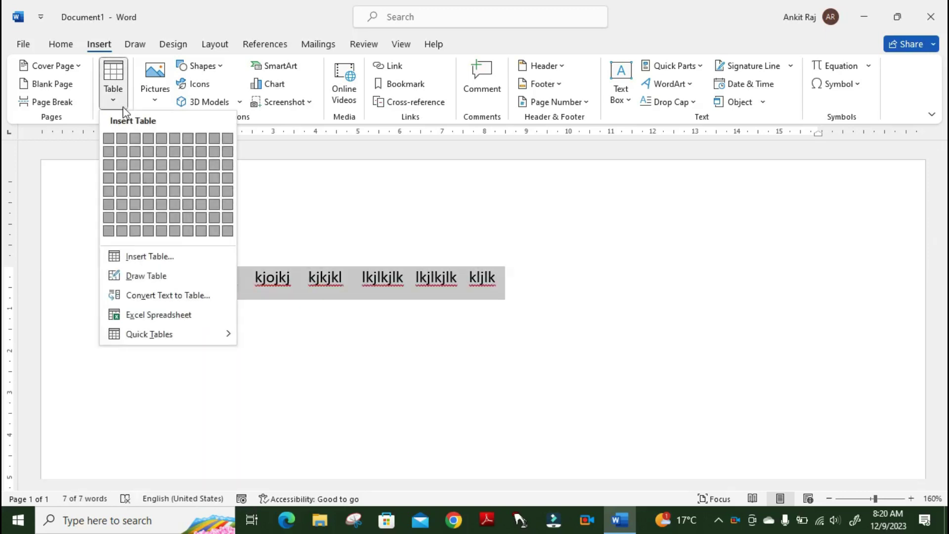
pyautogui.click(165, 297)
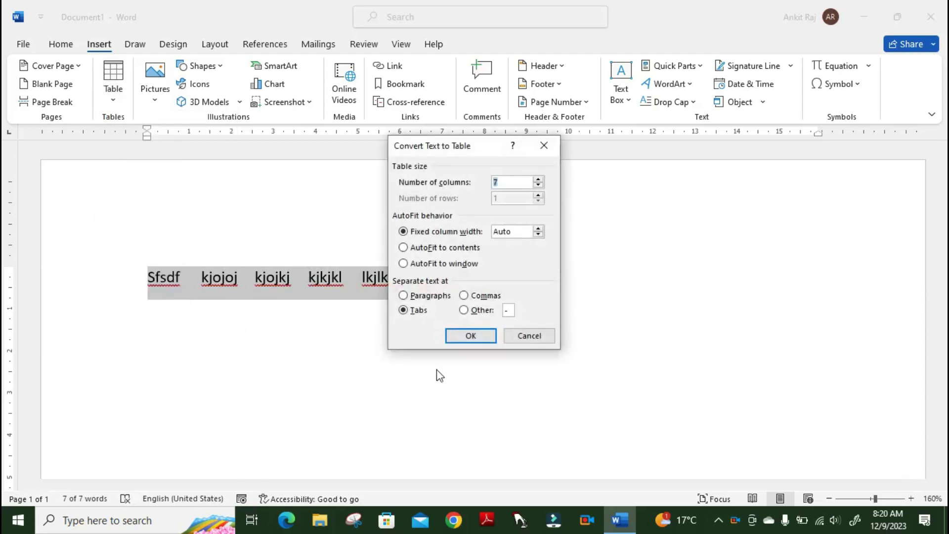
pyautogui.click(471, 336)
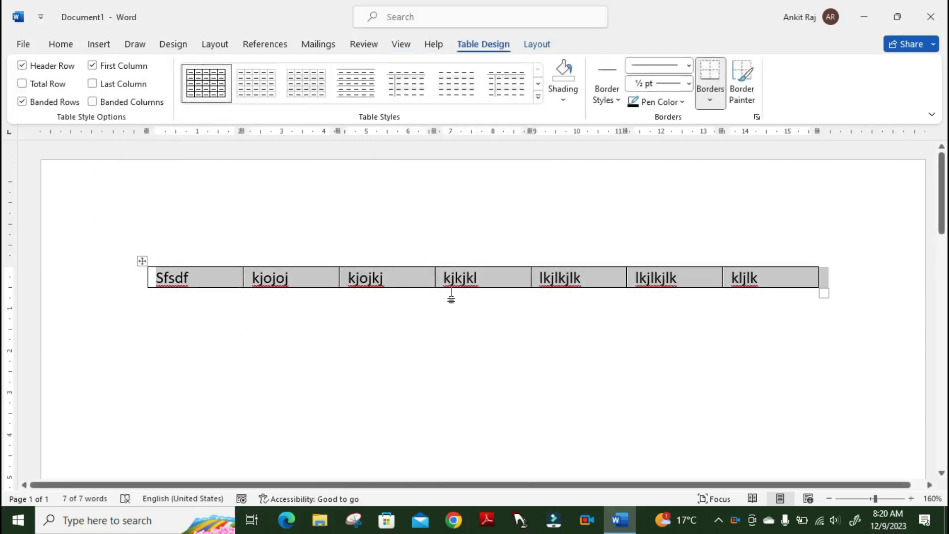
# Delete the converted table, leaving the page empty.
pyautogui.click(99, 44)
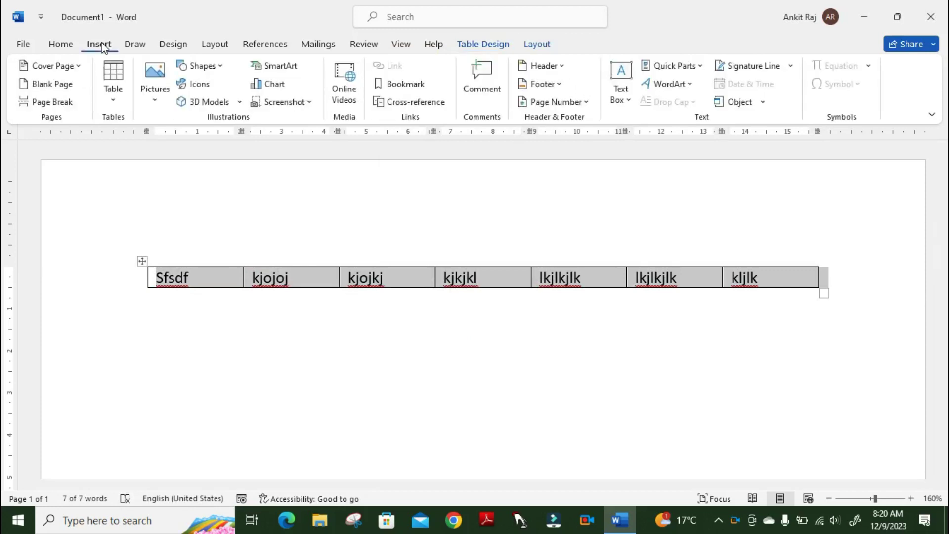
pyautogui.click(113, 94)
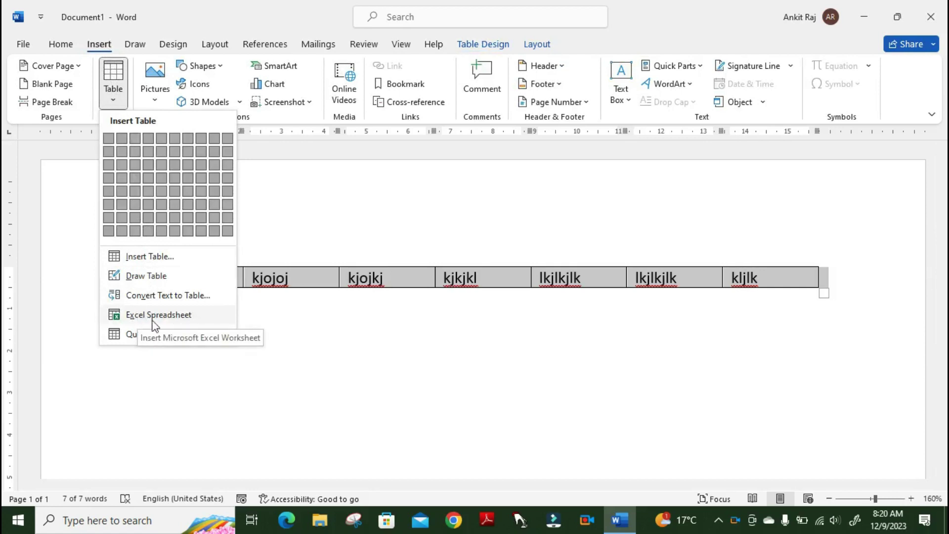
pyautogui.click(317, 299)
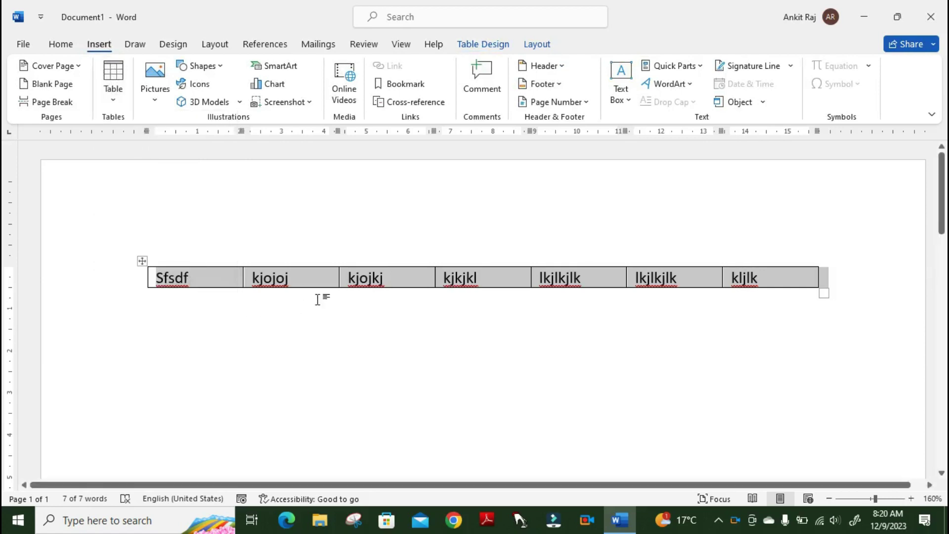
pyautogui.click(318, 299)
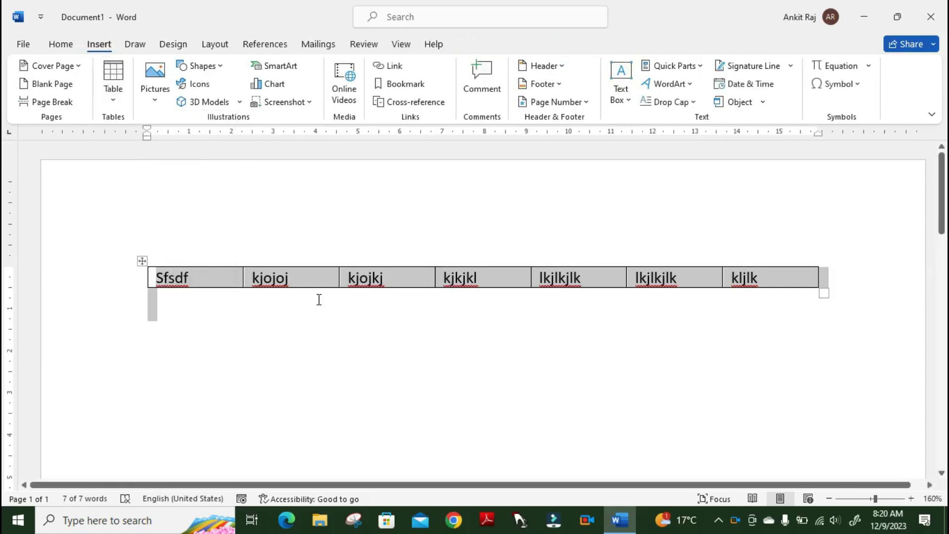
pyautogui.press('BackSpace')
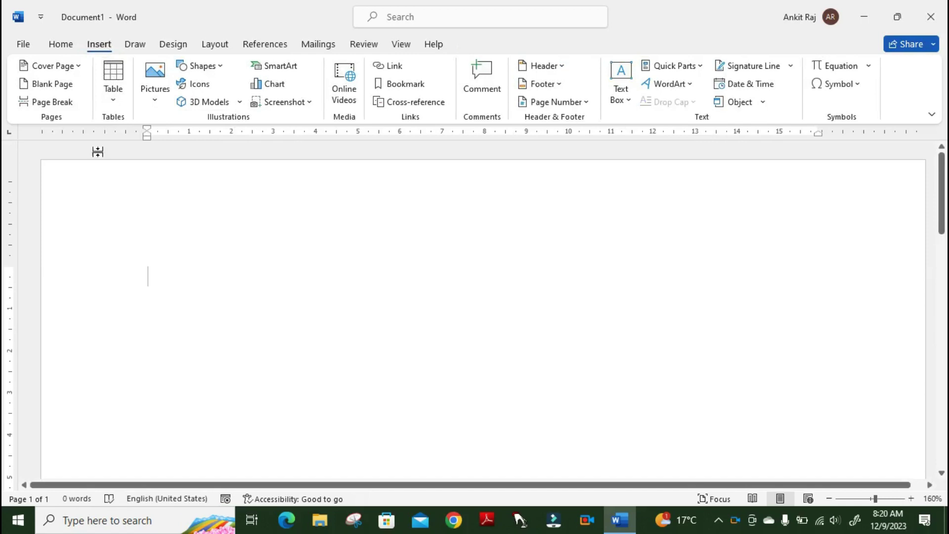
pyautogui.click(114, 98)
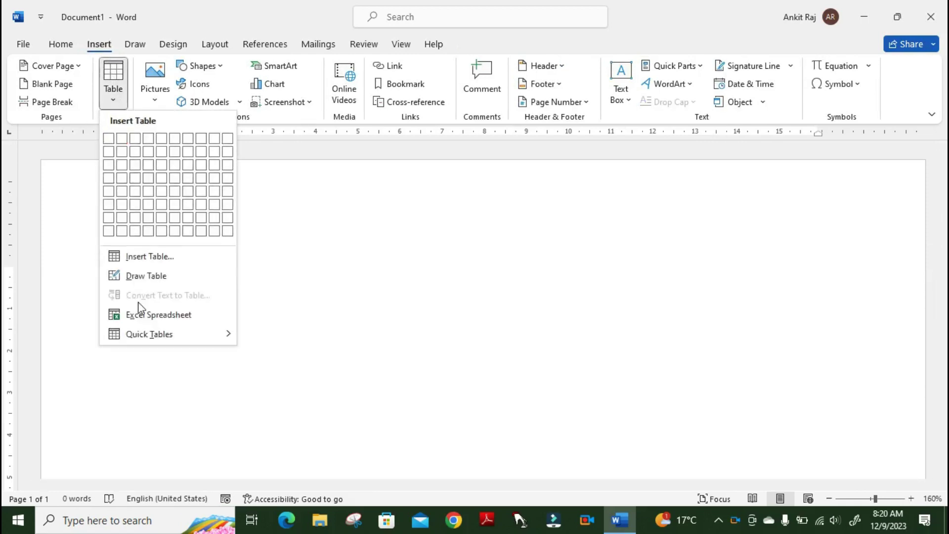
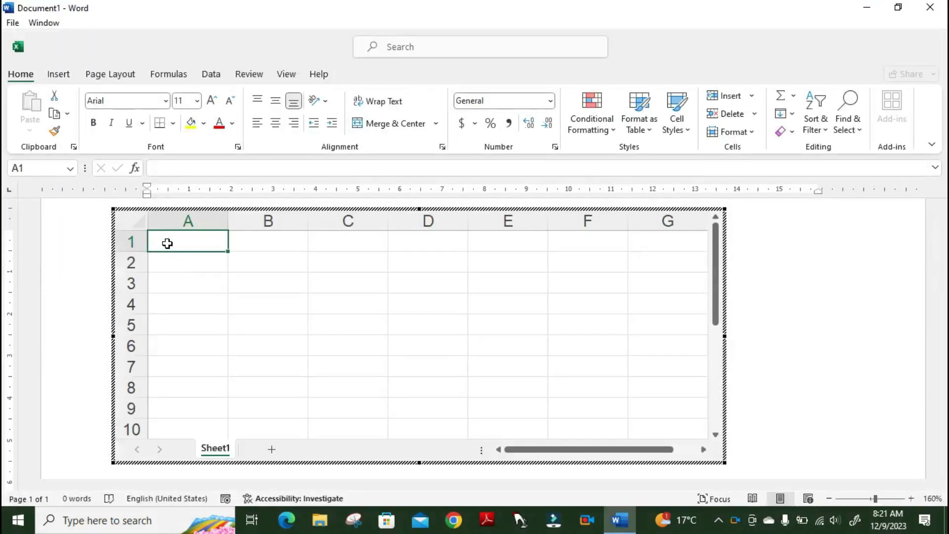
# Enter df, sf, sdf and sdf down column A of the embedded sheet, then return to Word.
pyautogui.write('df df sdf sdf sdf sf sdf sdf sdf')
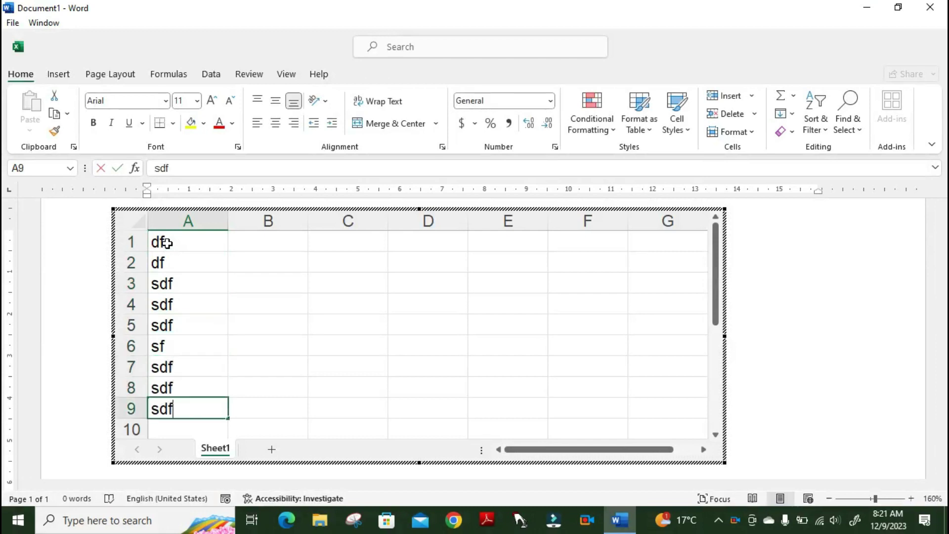
pyautogui.press('Return')
pyautogui.write('sf')
pyautogui.press('Return')
pyautogui.write('sdf')
pyautogui.press('Return')
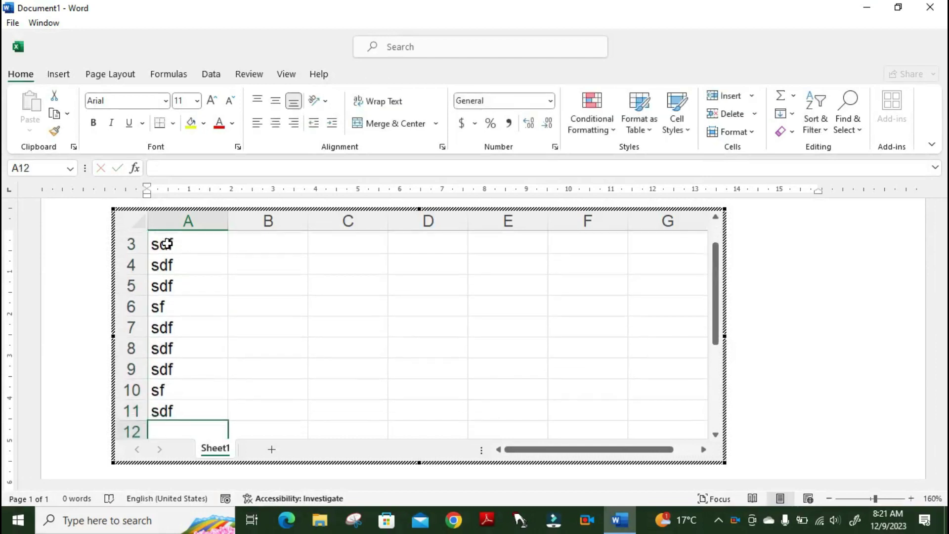
pyautogui.write('sdf')
pyautogui.press('Return')
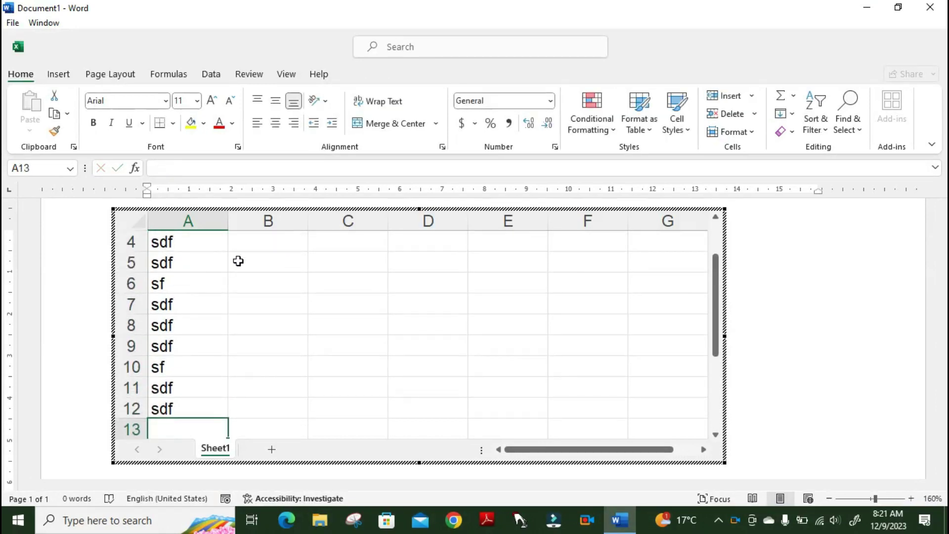
pyautogui.click(871, 258)
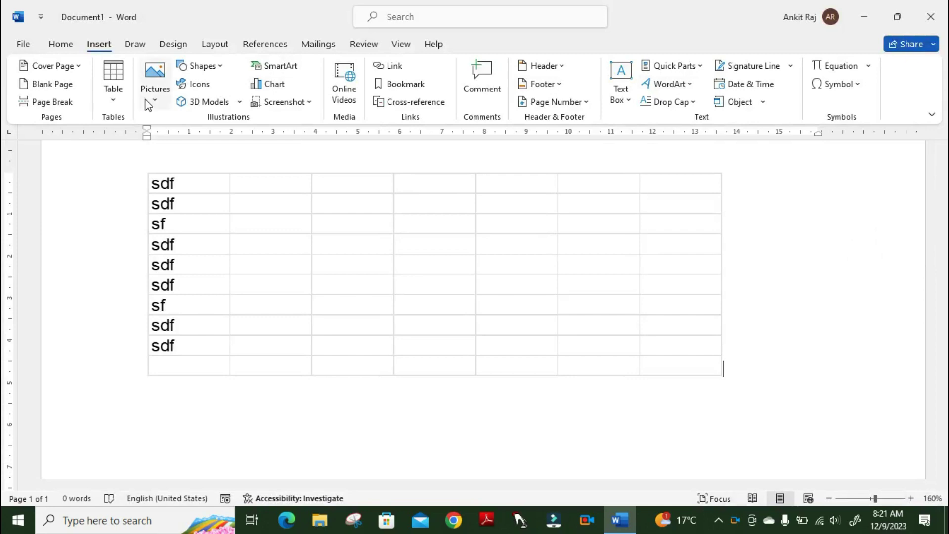
# Select and delete the embedded spreadsheet table.
pyautogui.click(113, 96)
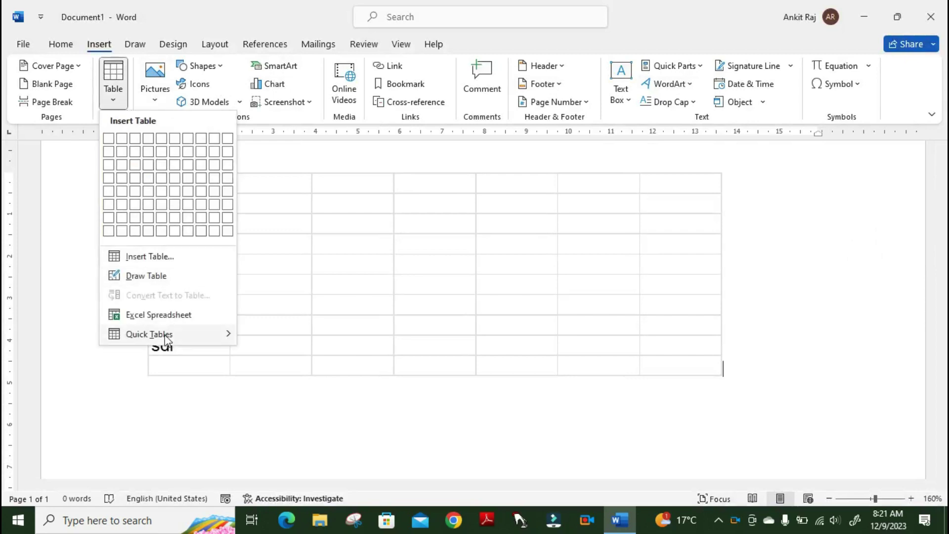
pyautogui.moveTo(150, 334)
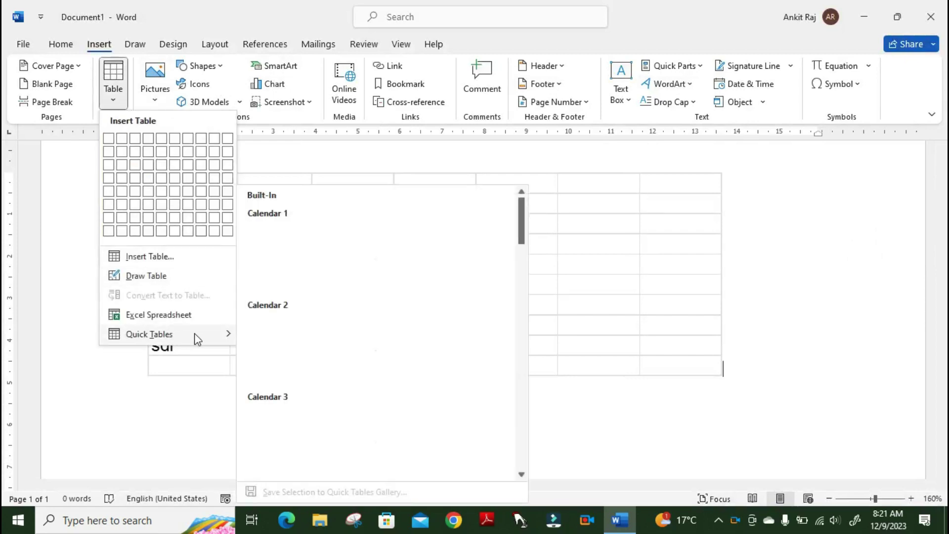
pyautogui.click(171, 420)
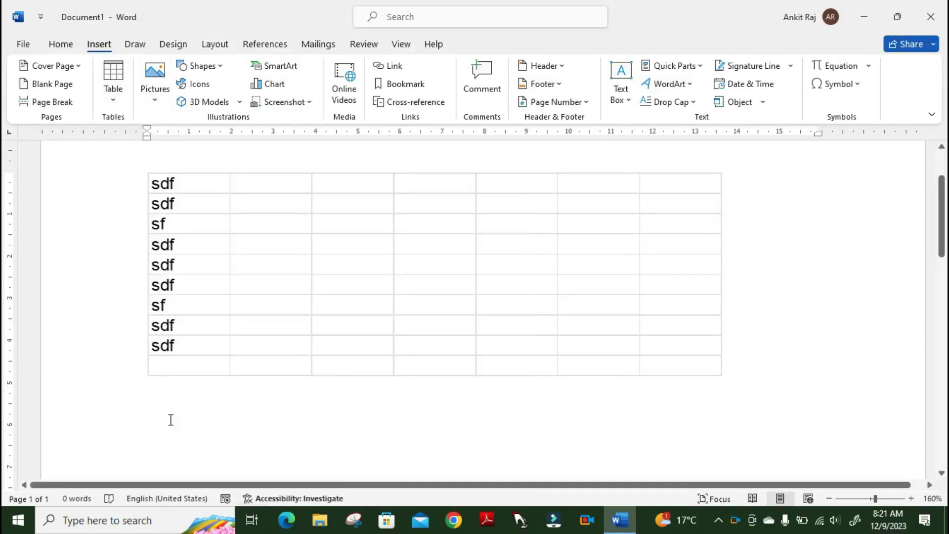
pyautogui.hotkey('ctrl', 'a')
pyautogui.press('Delete')
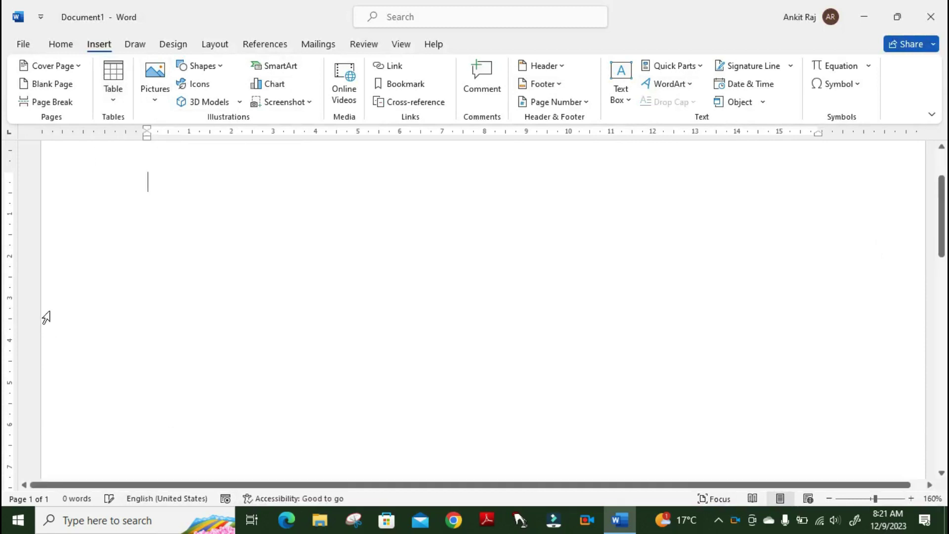
# Insert the May calendar from Quick Tables (Calendar 2).
pyautogui.click(117, 105)
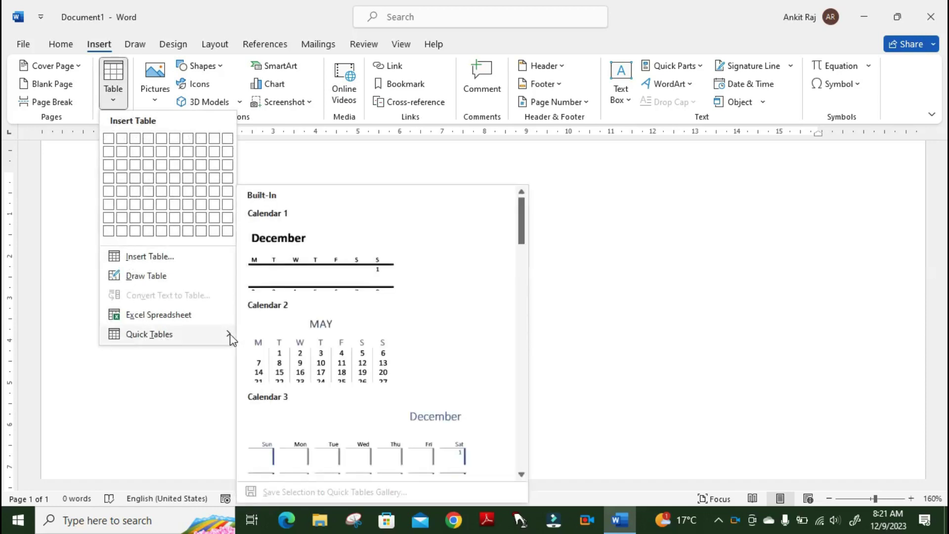
pyautogui.moveTo(149, 333)
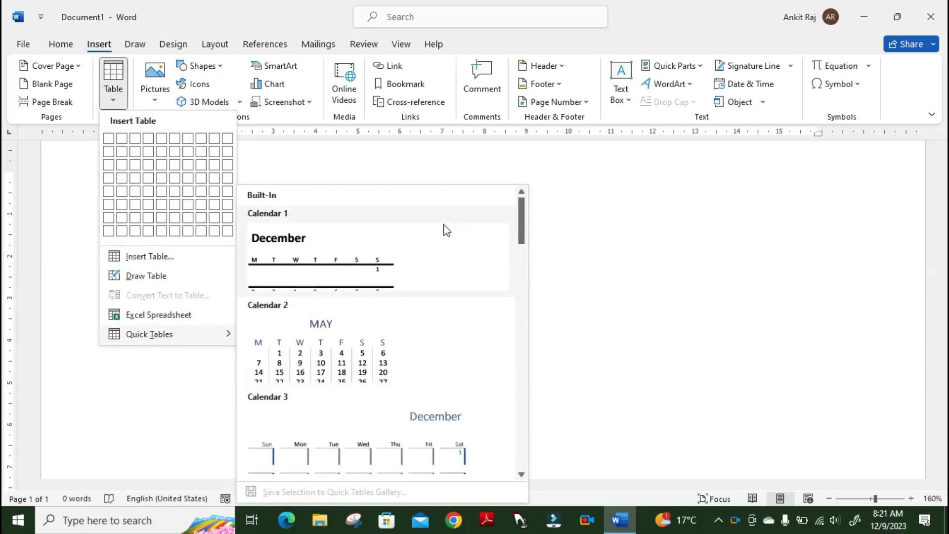
pyautogui.scroll(-2, 517, 227)
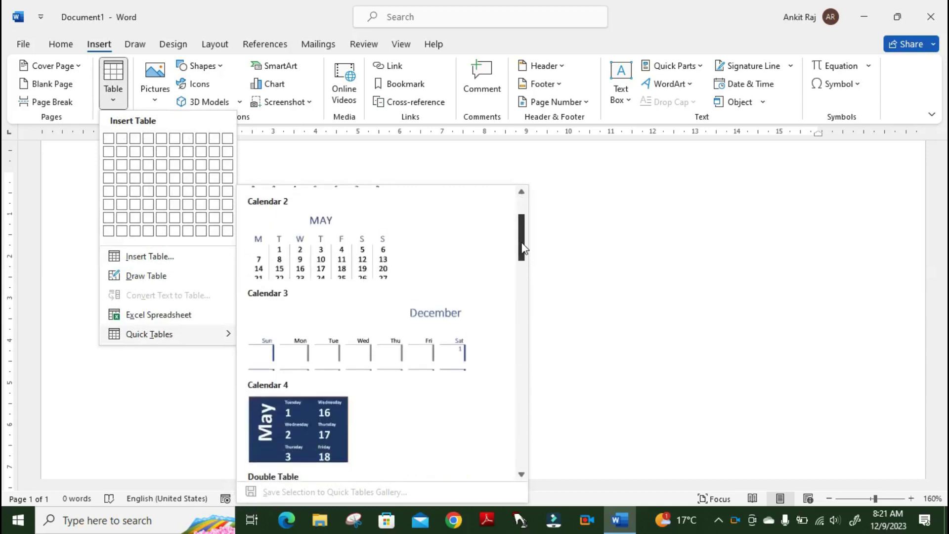
pyautogui.scroll(-3, 533, 276)
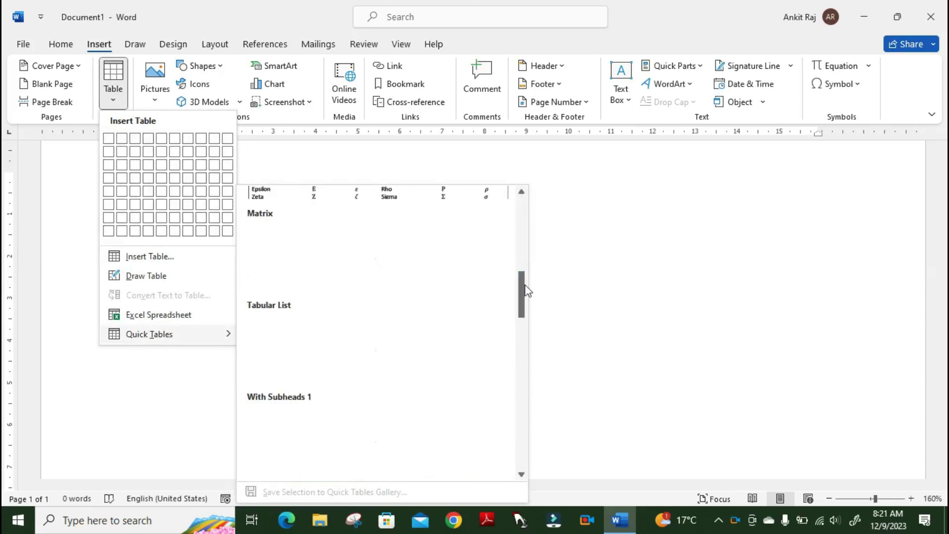
pyautogui.scroll(2, 526, 287)
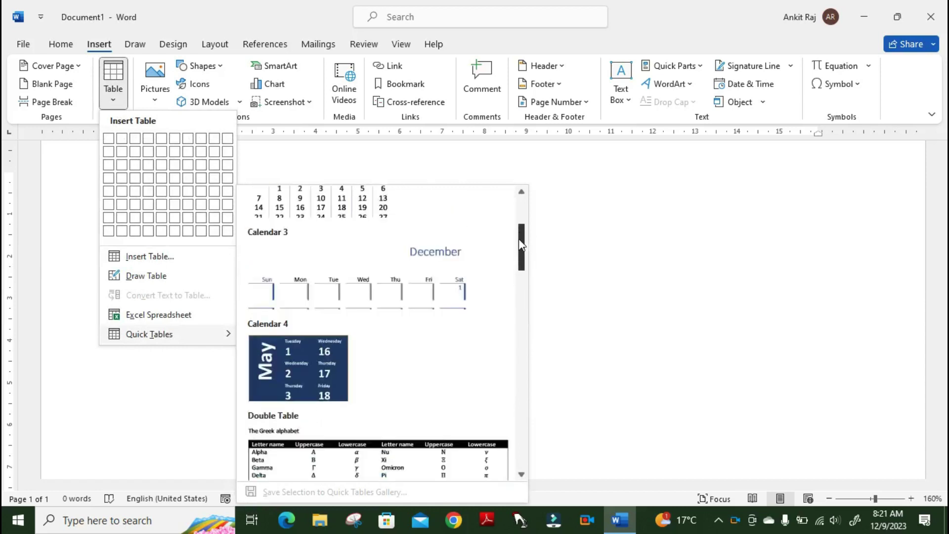
pyautogui.moveTo(523, 266); pyautogui.dragTo(519, 220)
pyautogui.click(343, 321)
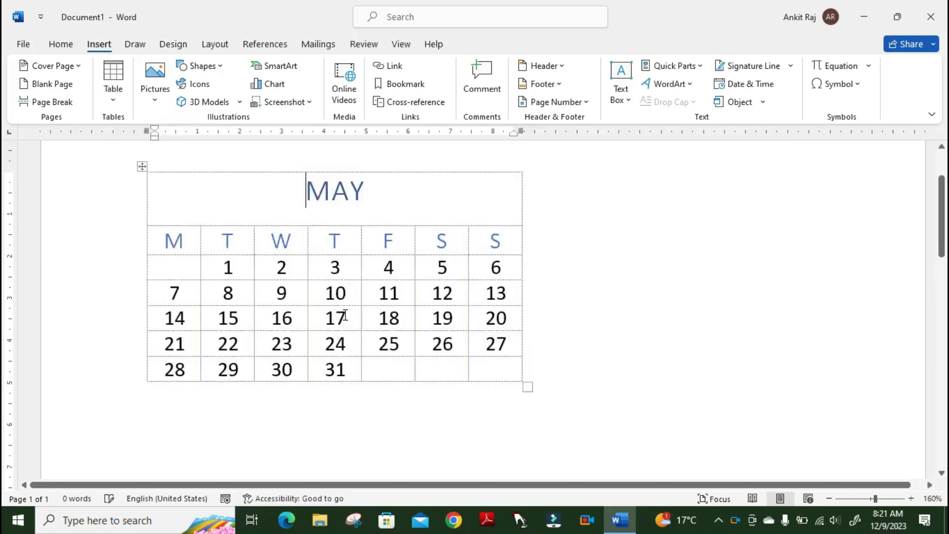
# Select the whole calendar table and delete it.
pyautogui.click(545, 287)
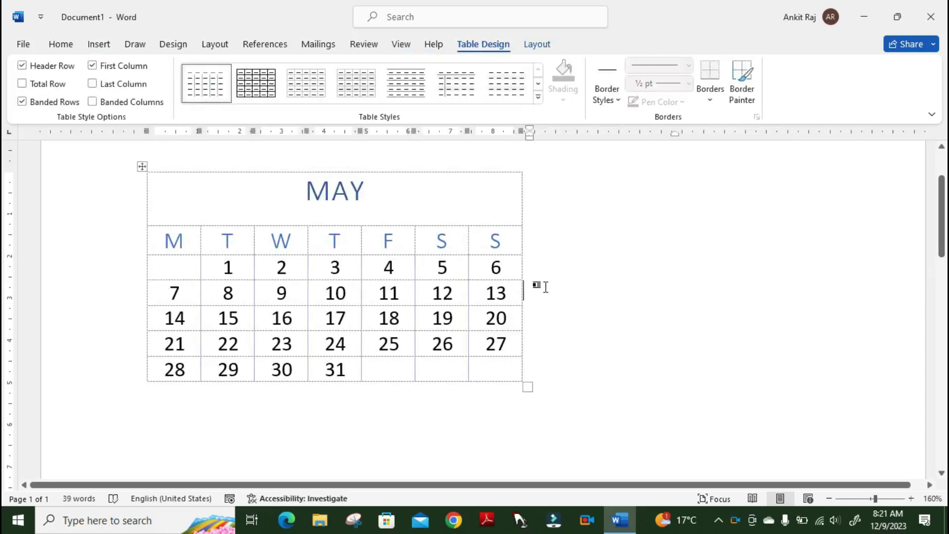
pyautogui.hotkey('ctrl', 'a')
pyautogui.press('BackSpace')
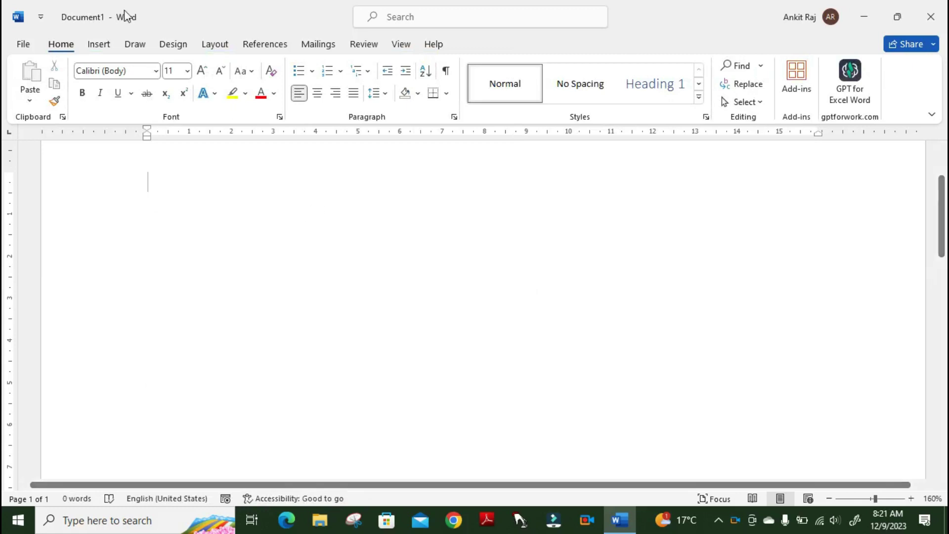
# Insert an empty 9-column by 6-row table from the Insert tab's table grid.
pyautogui.click(99, 46)
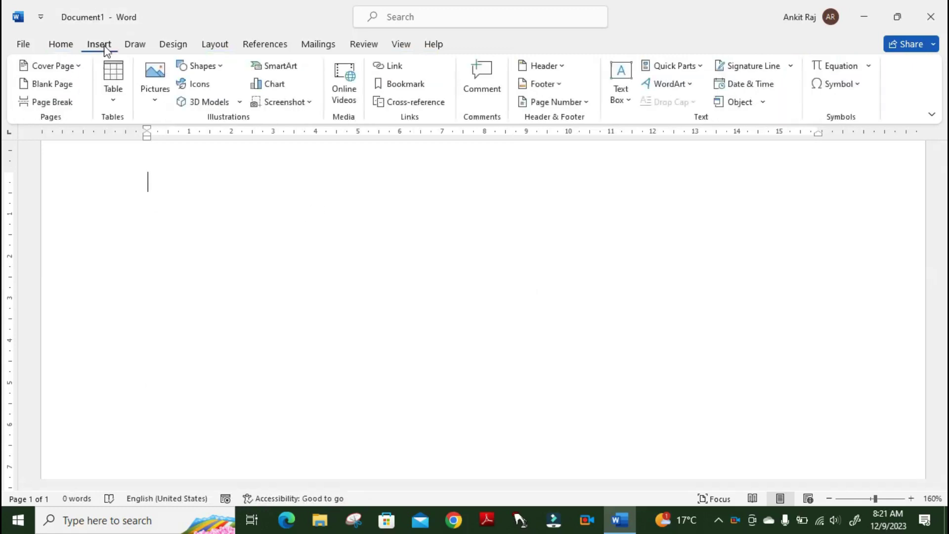
pyautogui.click(113, 82)
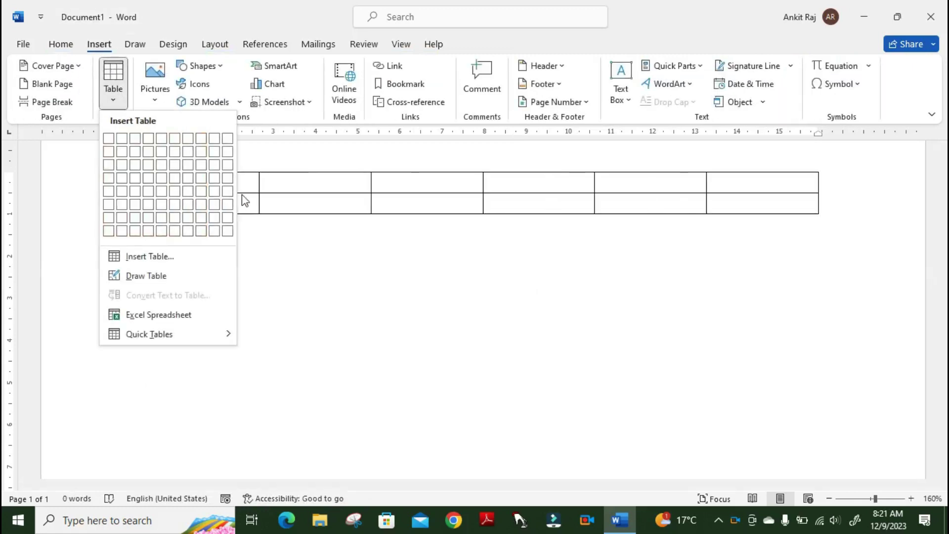
pyautogui.click(213, 205)
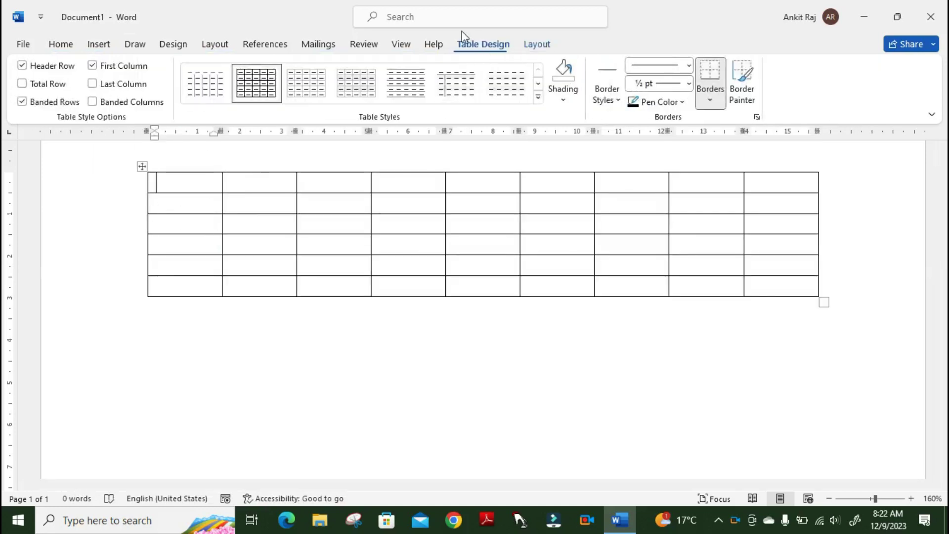
pyautogui.click(532, 47)
# Apply the yellow Grid Table (Accent 4) style with gold header and banded rows.
pyautogui.click(491, 43)
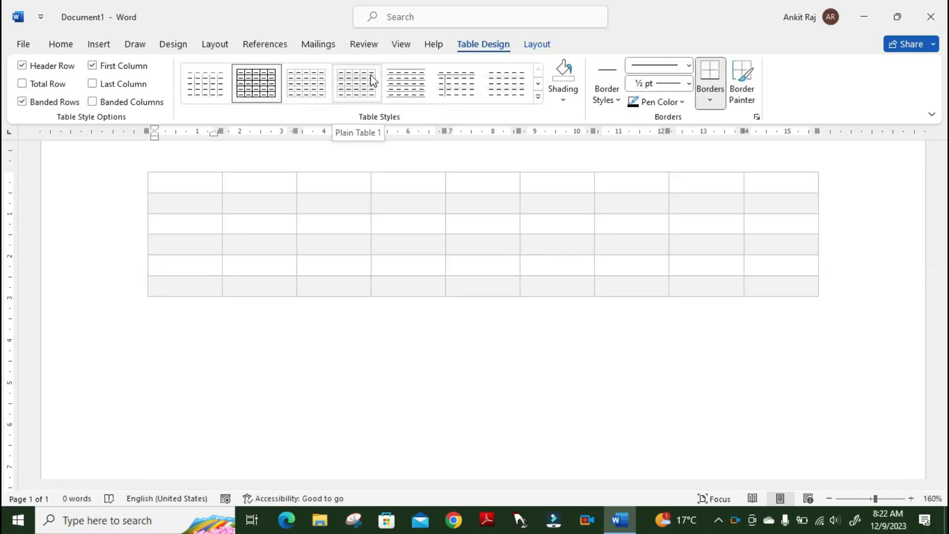
pyautogui.click(538, 98)
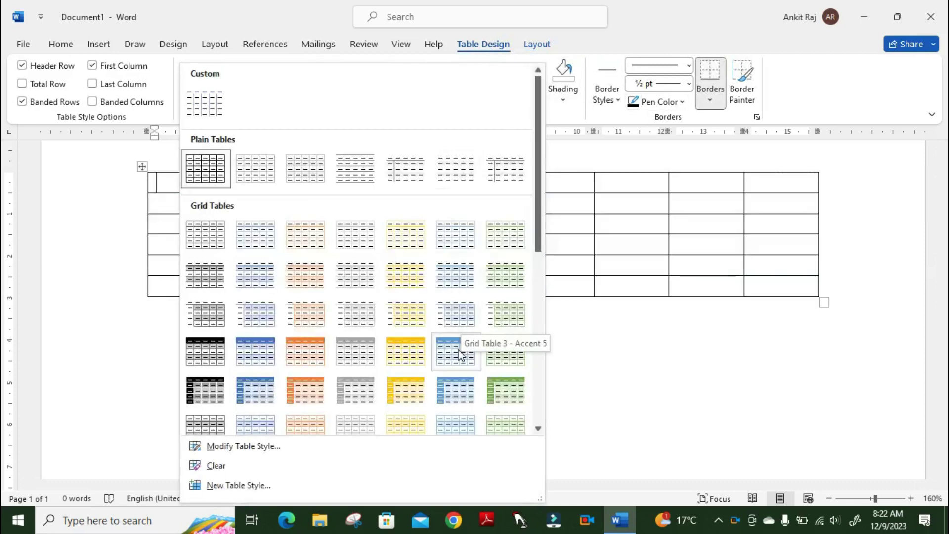
pyautogui.click(418, 350)
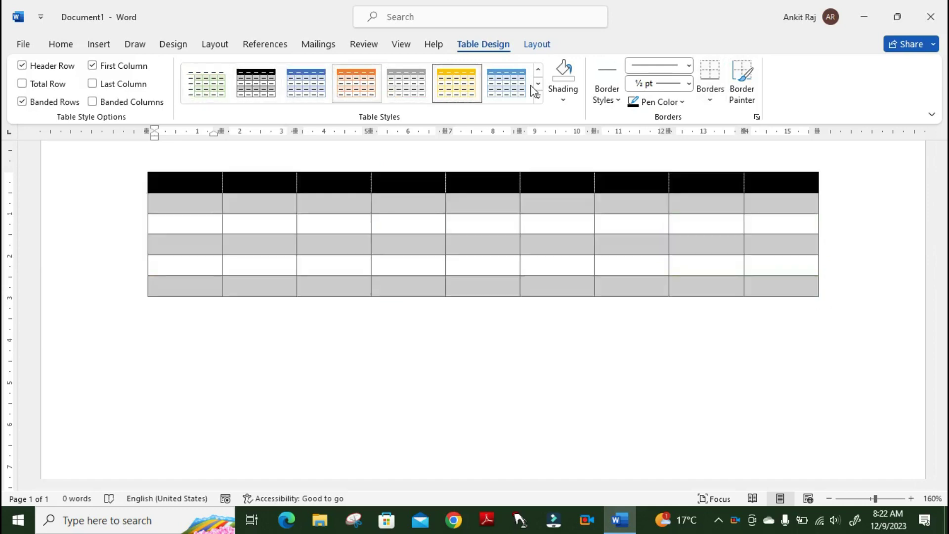
pyautogui.click(572, 101)
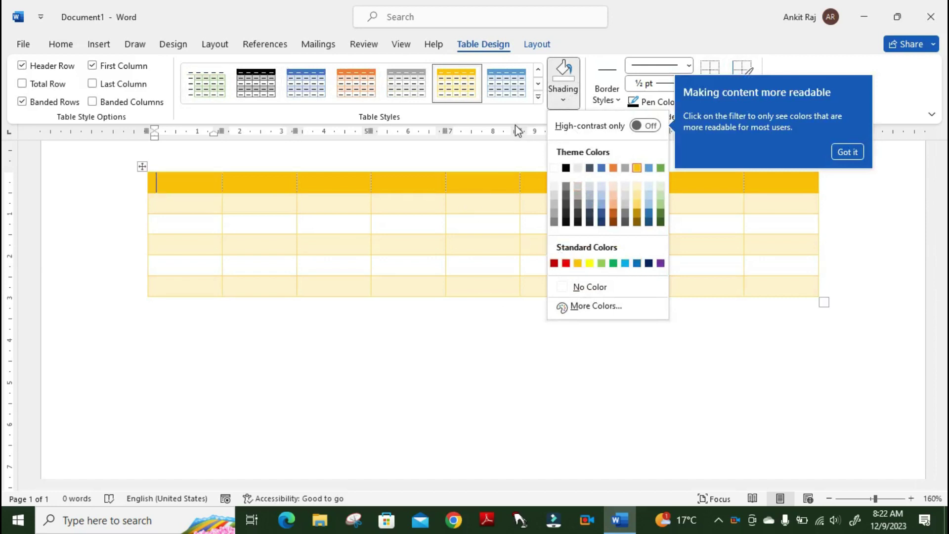
# Keep the solid single border line style and set the pen weight to ½ pt.
pyautogui.click(573, 91)
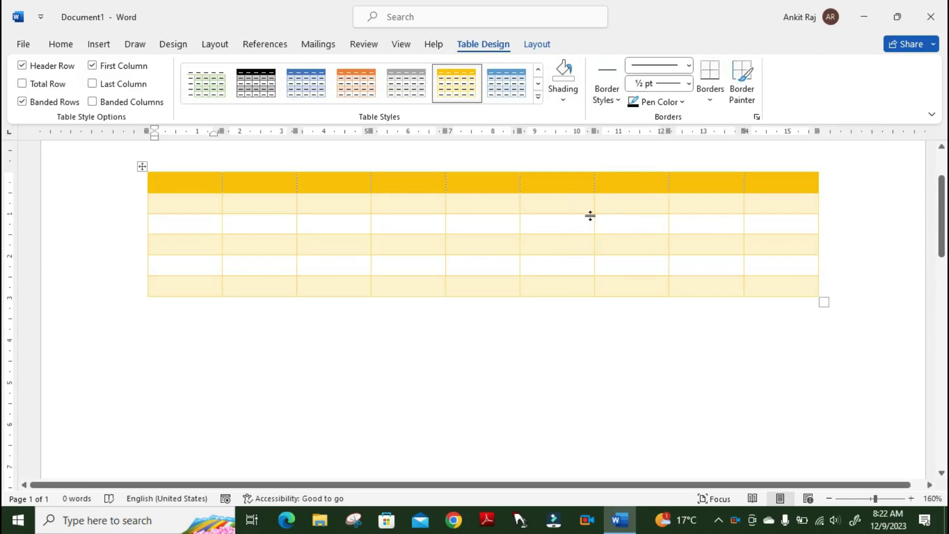
pyautogui.click(688, 70)
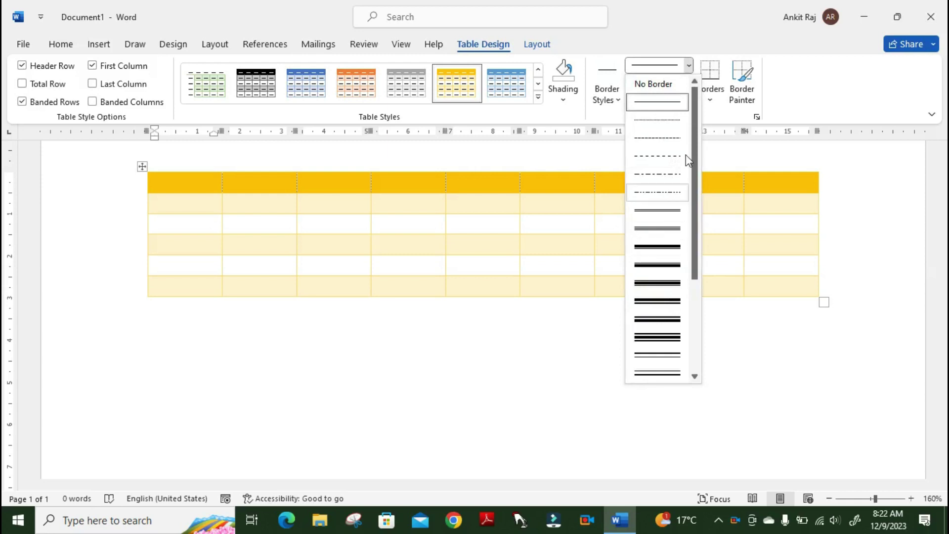
pyautogui.click(688, 66)
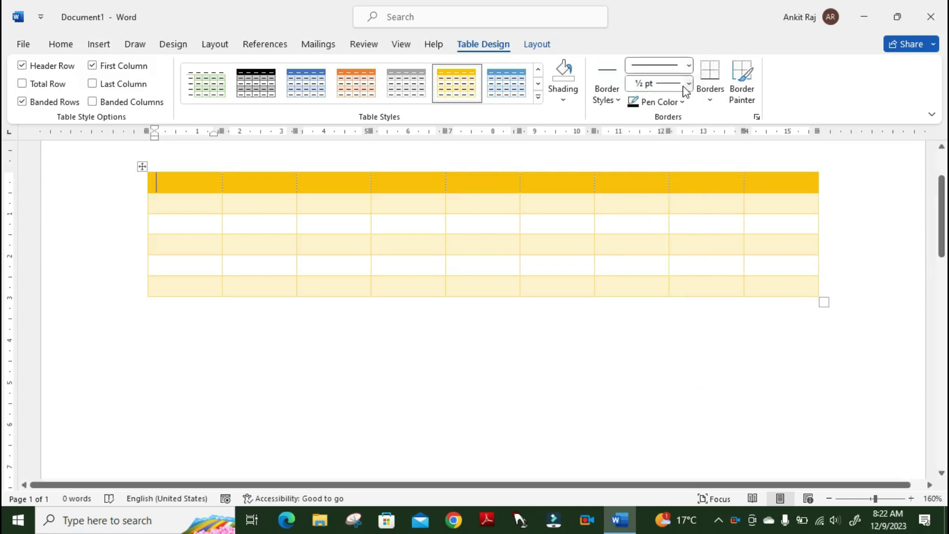
pyautogui.click(687, 84)
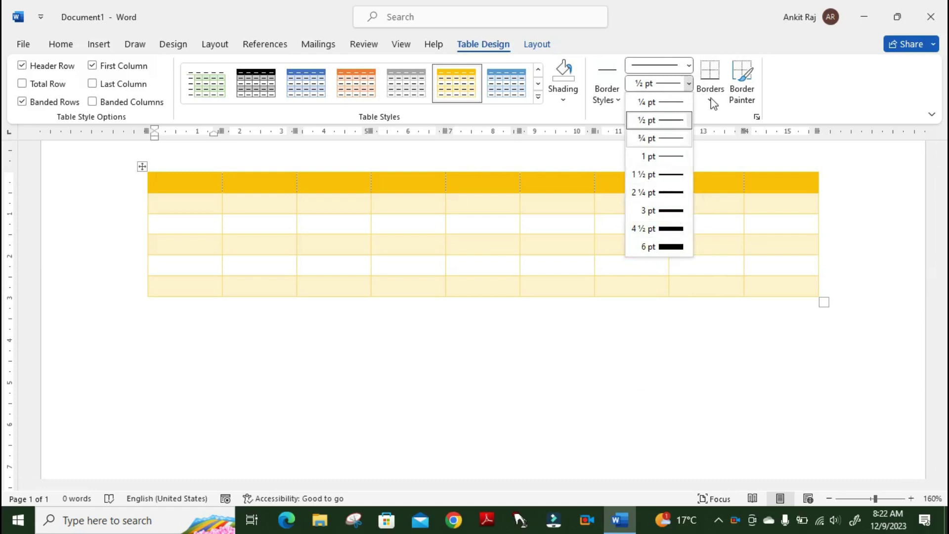
# Paint a thick 3 pt black outline and divider around the left five columns.
pyautogui.click(527, 189)
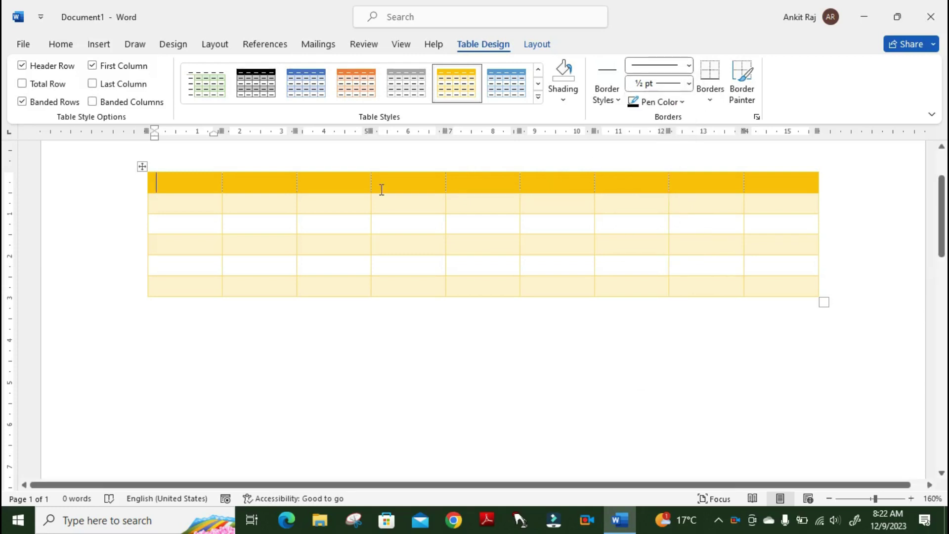
pyautogui.moveTo(197, 179); pyautogui.dragTo(457, 276)
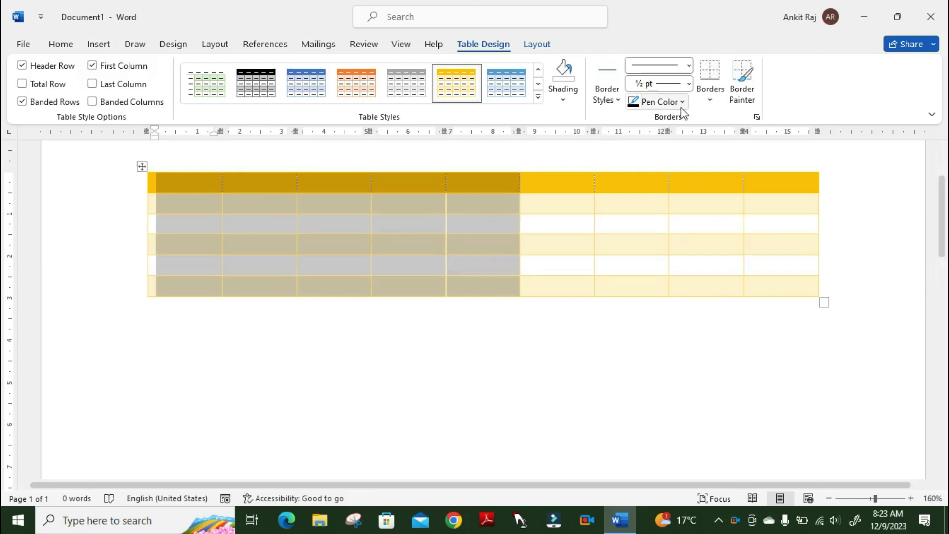
pyautogui.click(687, 66)
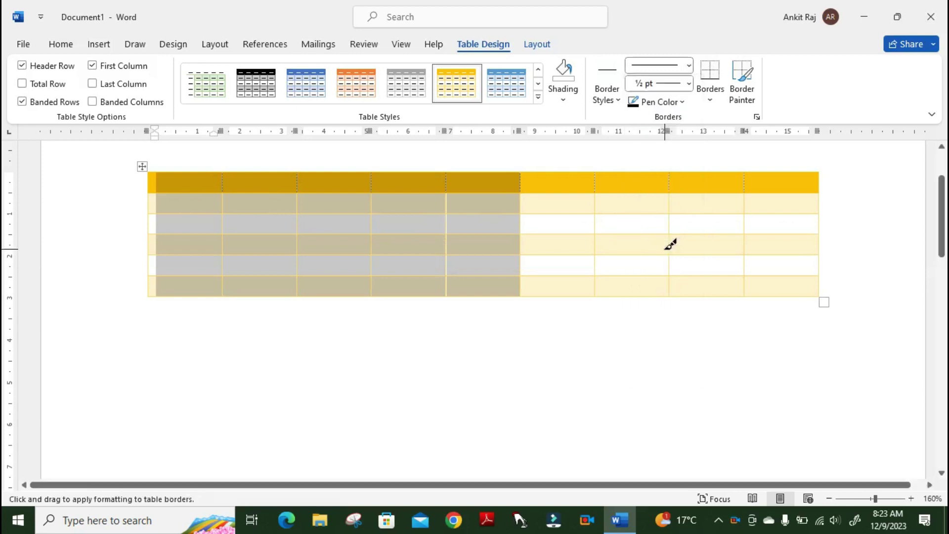
pyautogui.click(663, 246)
pyautogui.moveTo(520, 181)
pyautogui.mouseDown()
pyautogui.moveTo(526, 296)
pyautogui.moveTo(163, 283)
pyautogui.moveTo(148, 173)
pyautogui.moveTo(505, 171)
pyautogui.mouseUp()
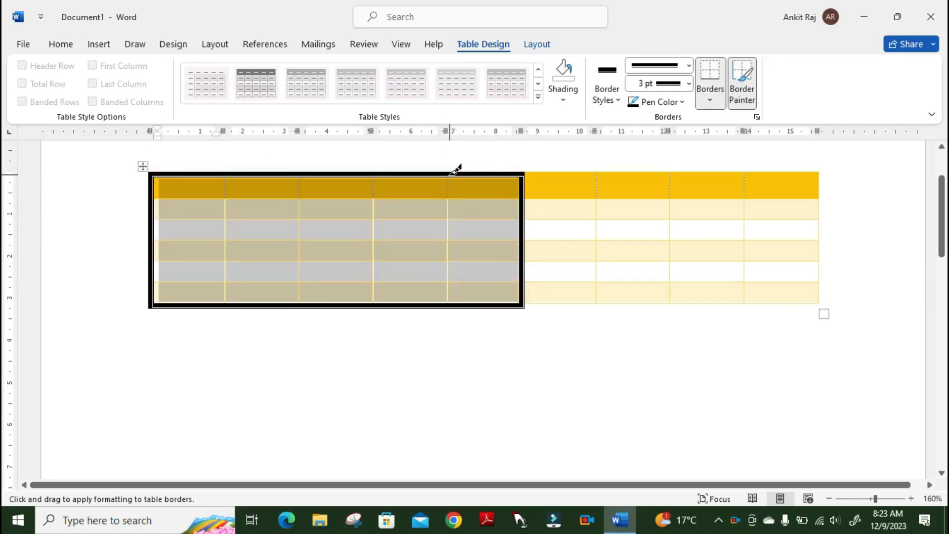
pyautogui.moveTo(447, 178); pyautogui.dragTo(455, 294)
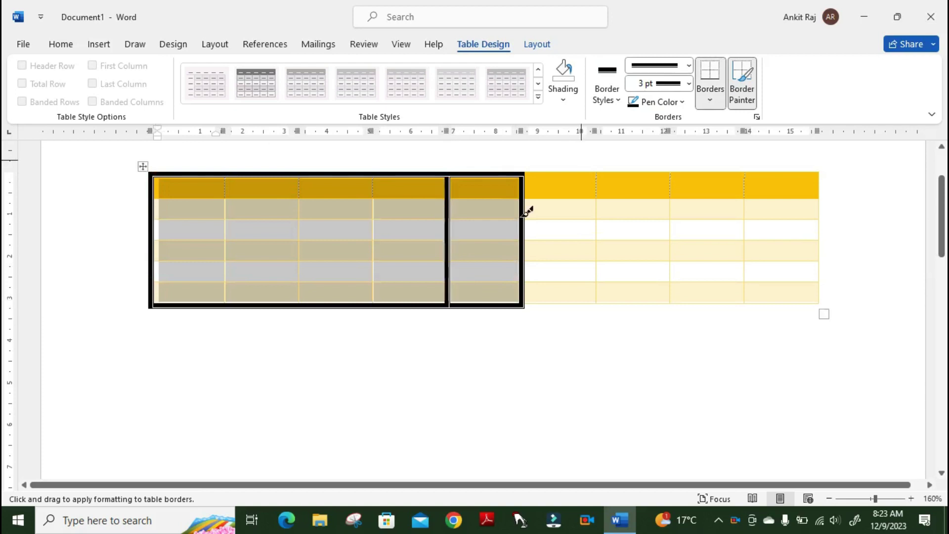
# Draw a fine dashed line down one yellow column boundary.
pyautogui.click(689, 67)
pyautogui.click(657, 139)
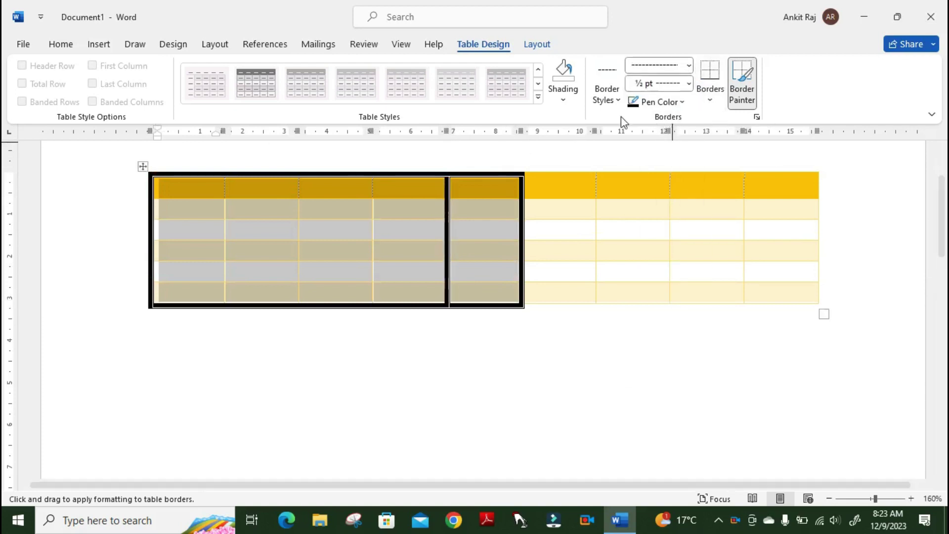
pyautogui.moveTo(596, 173); pyautogui.dragTo(597, 304)
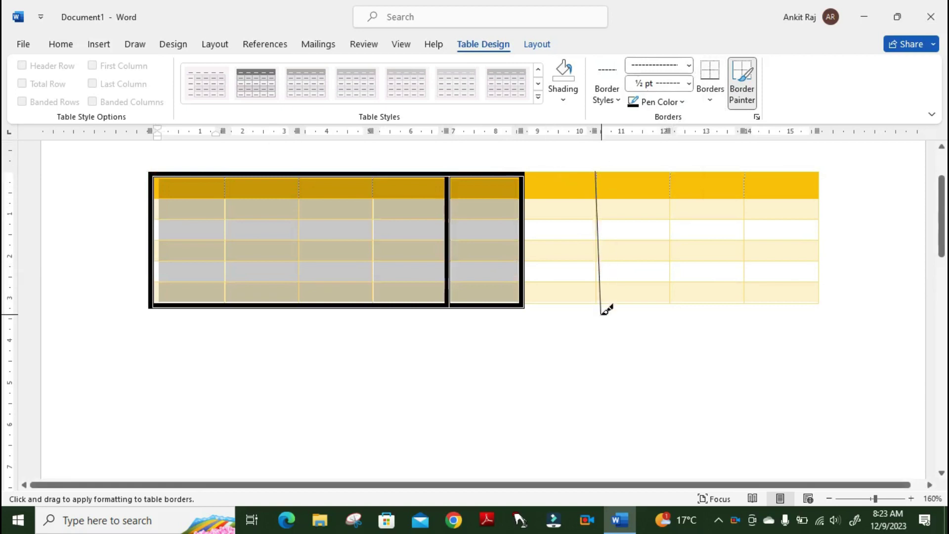
# Set the pen colour to red and repaint the dashed column line in red.
pyautogui.click(683, 102)
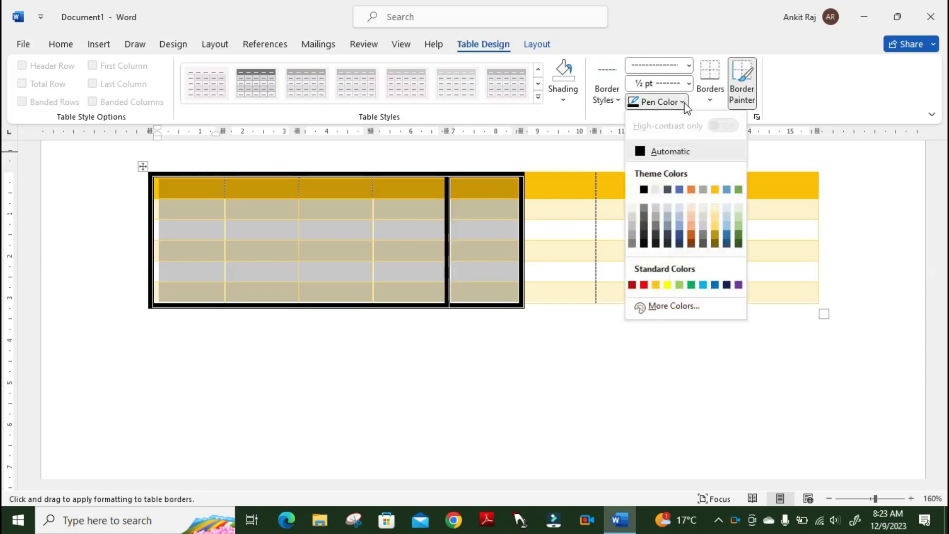
pyautogui.click(644, 285)
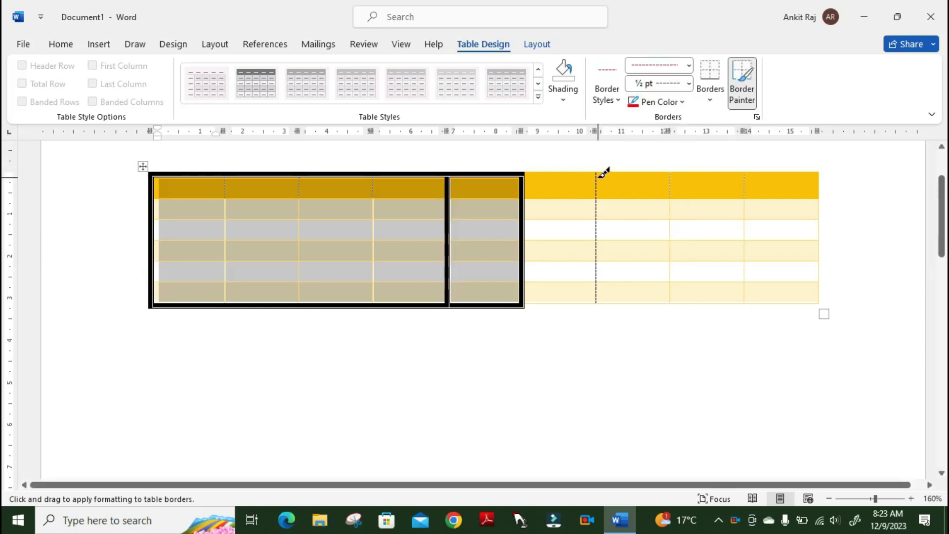
pyautogui.moveTo(600, 172); pyautogui.dragTo(605, 296)
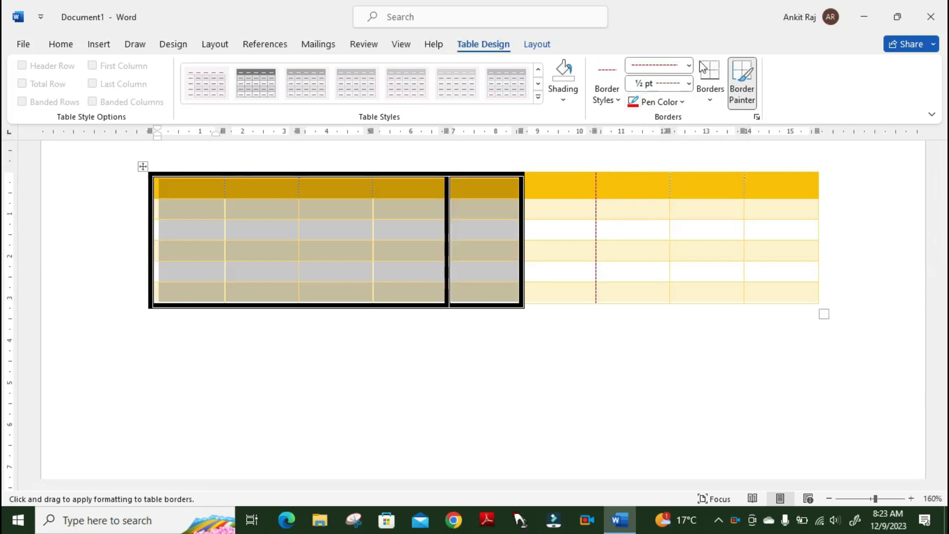
pyautogui.click(708, 97)
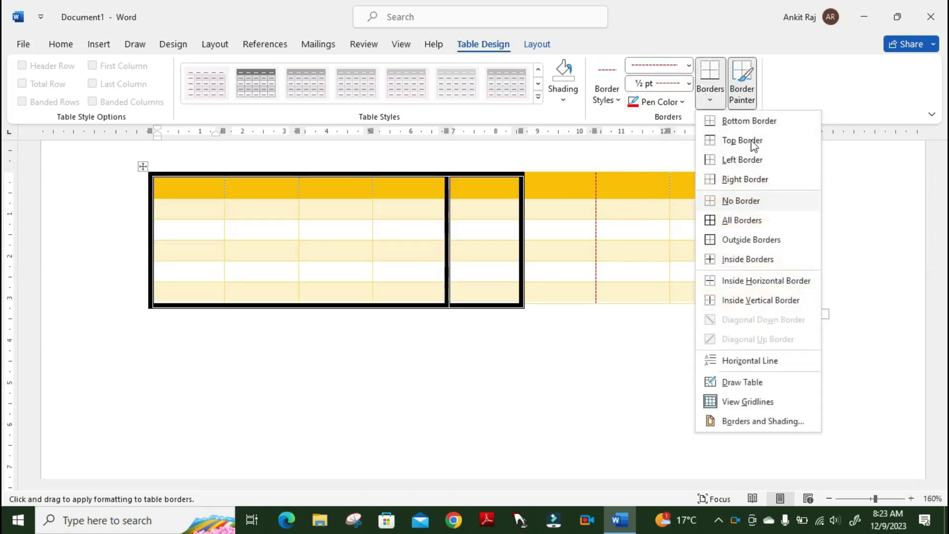
# Delete the whole table with Layout > Delete > Delete Table.
pyautogui.click(531, 49)
pyautogui.click(532, 46)
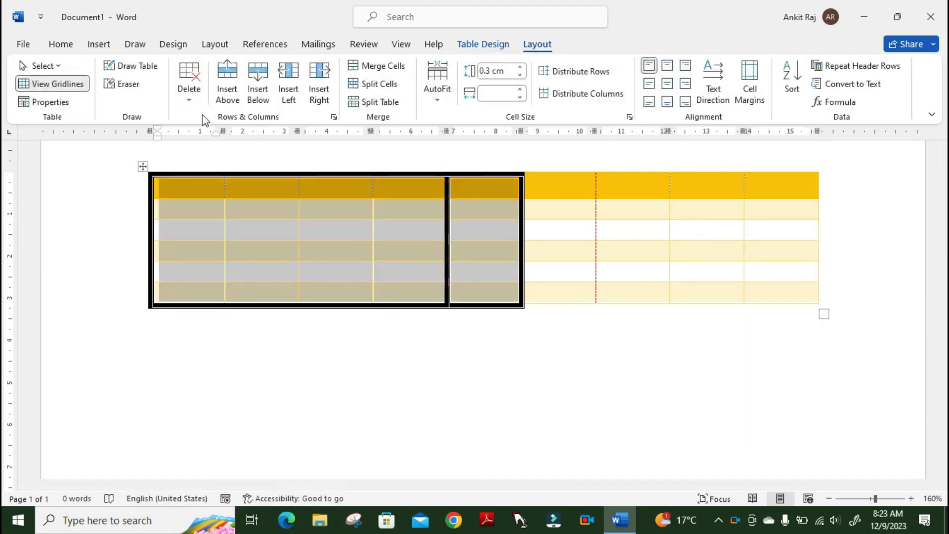
pyautogui.click(192, 95)
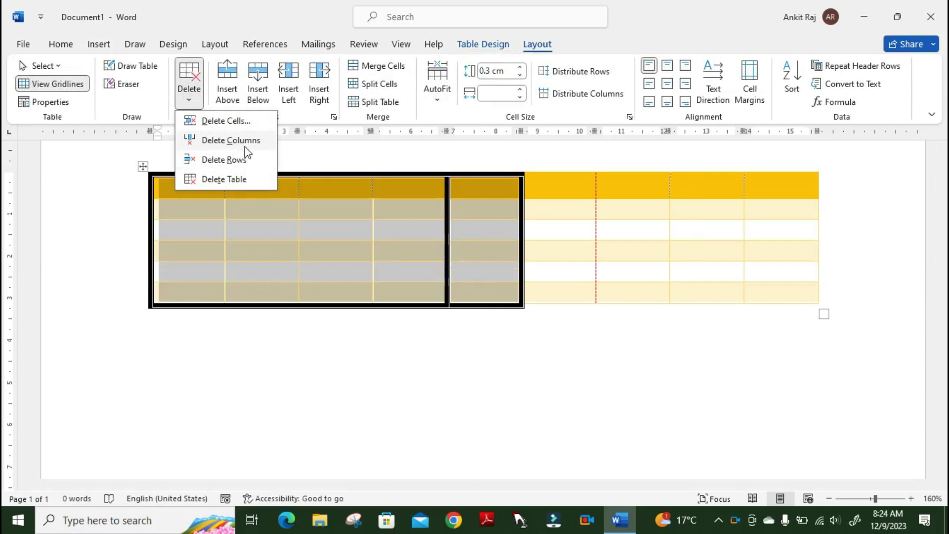
pyautogui.click(225, 182)
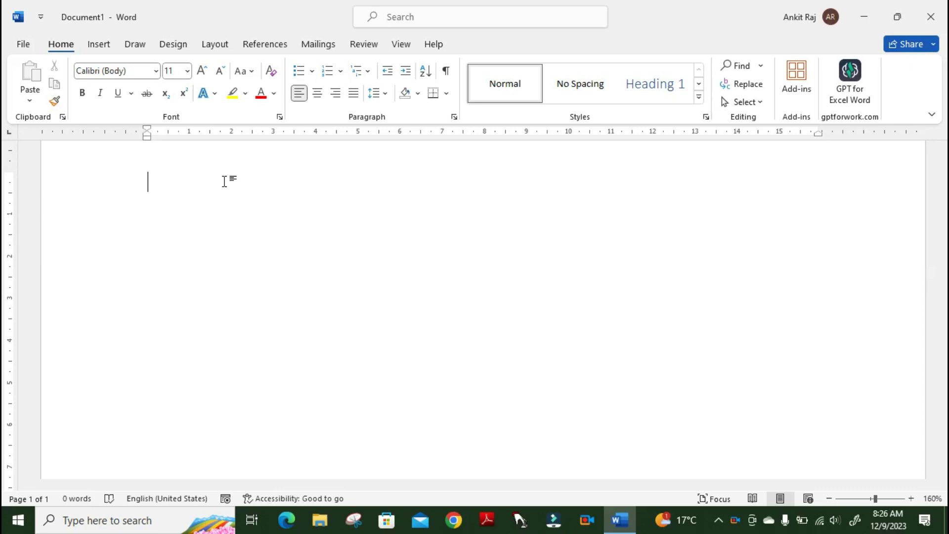
# Show the Pictures source list (This Device, Stock Images, Online Pictures) from Insert.
pyautogui.click(99, 50)
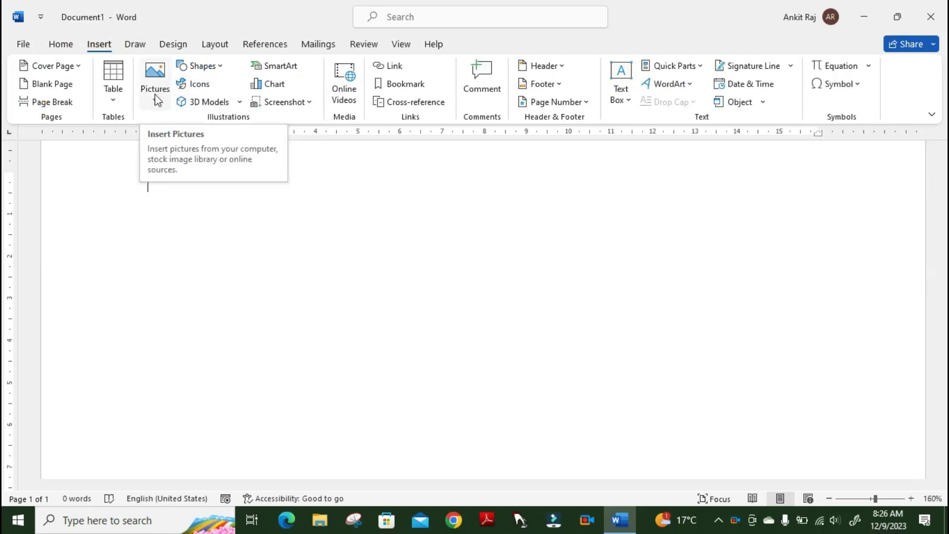
pyautogui.click(157, 99)
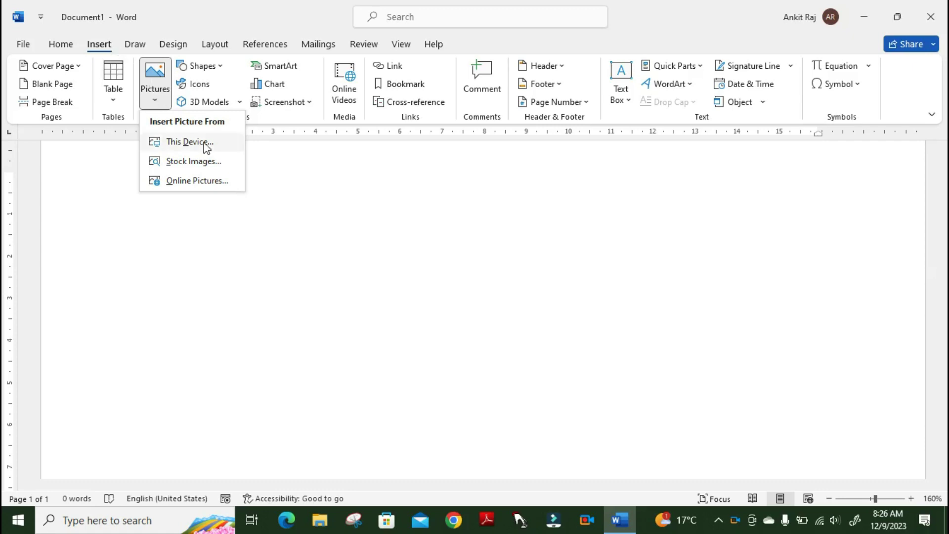
# Search stock images for 'flower' and insert the hummingbird-at-pink-flower photo.
pyautogui.click(200, 162)
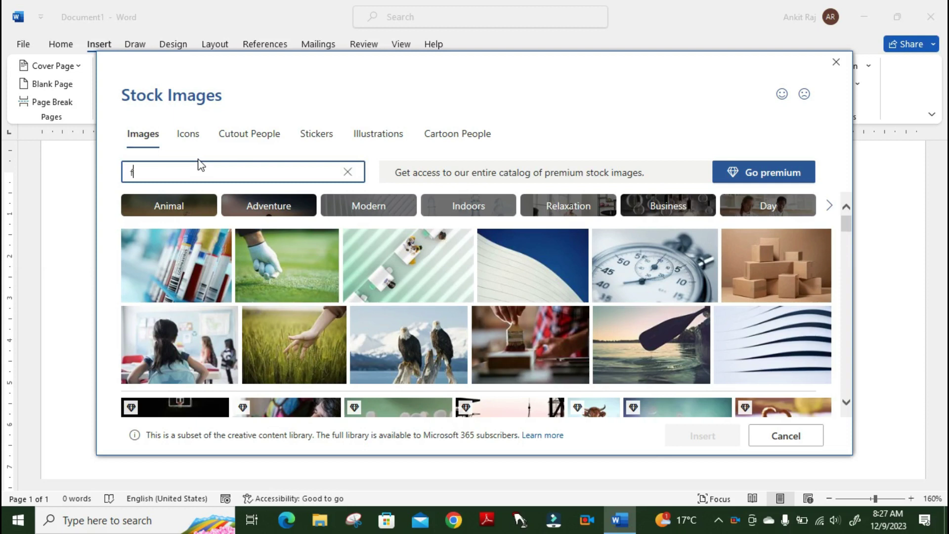
pyautogui.write('lower')
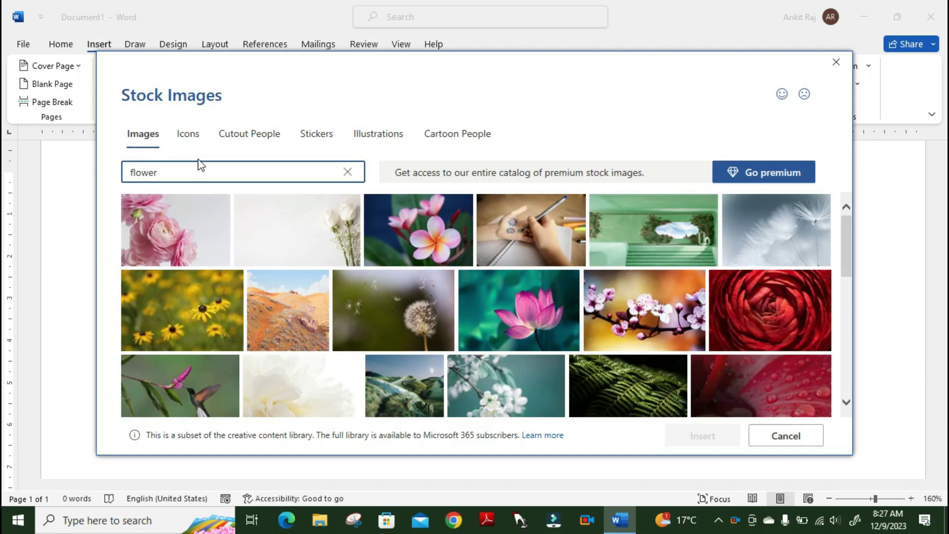
pyautogui.click(191, 389)
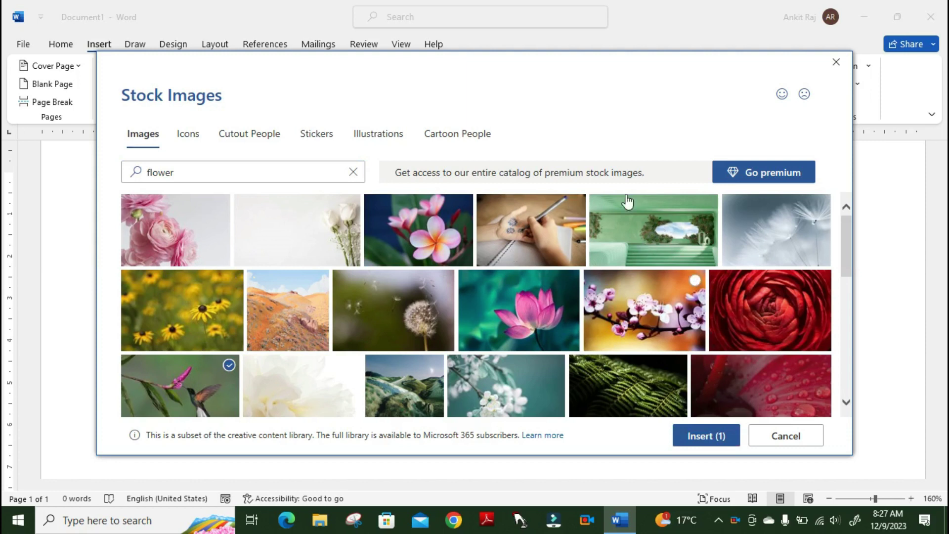
pyautogui.moveTo(564, 66); pyautogui.dragTo(559, 35)
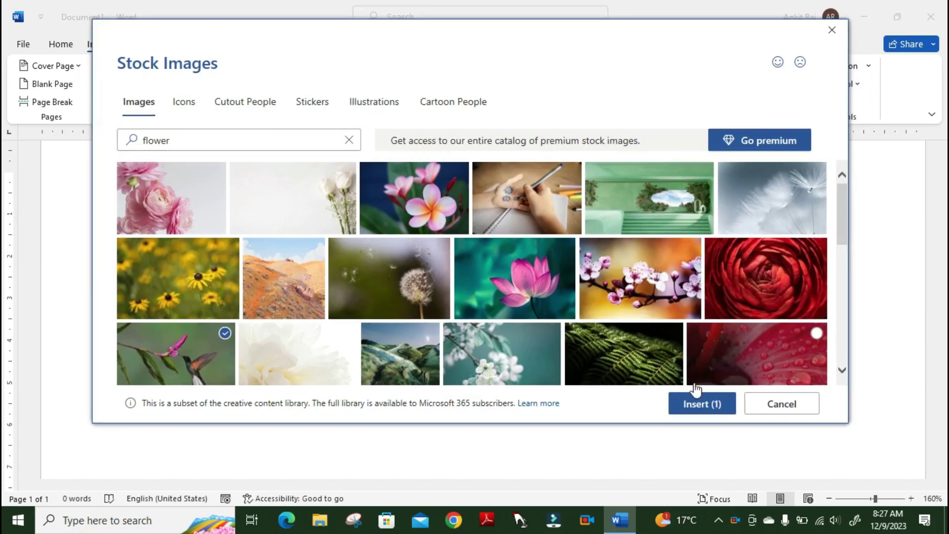
pyautogui.click(697, 406)
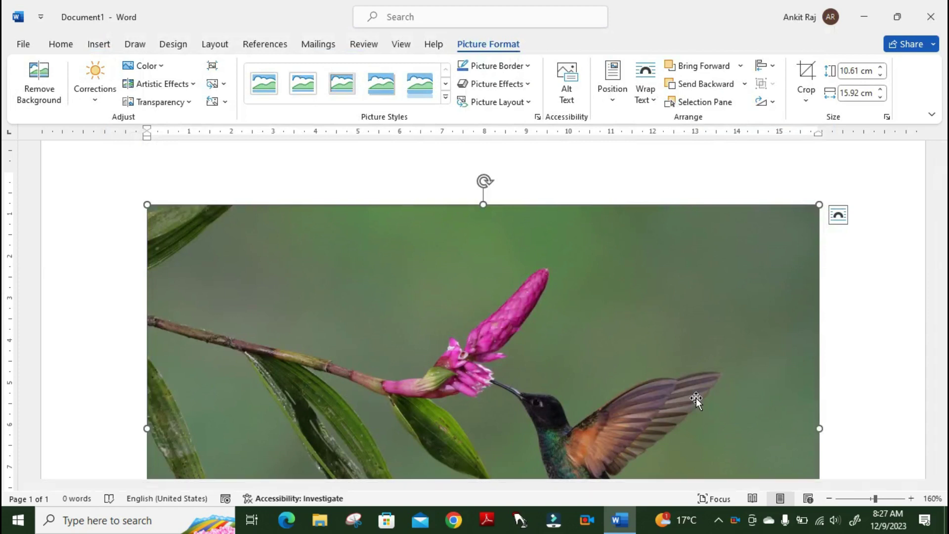
pyautogui.click(942, 475)
pyautogui.click(941, 476)
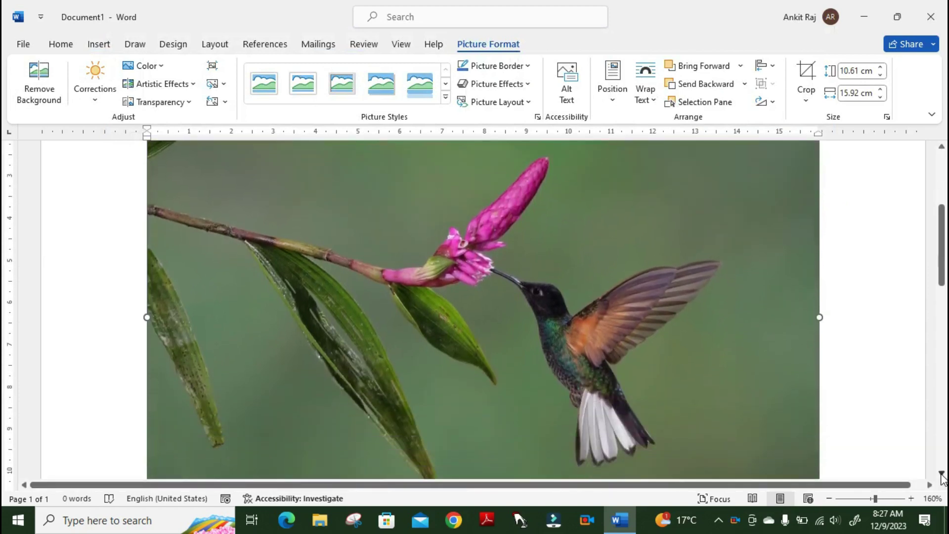
pyautogui.click(941, 476)
pyautogui.click(941, 476)
pyautogui.click(941, 476)
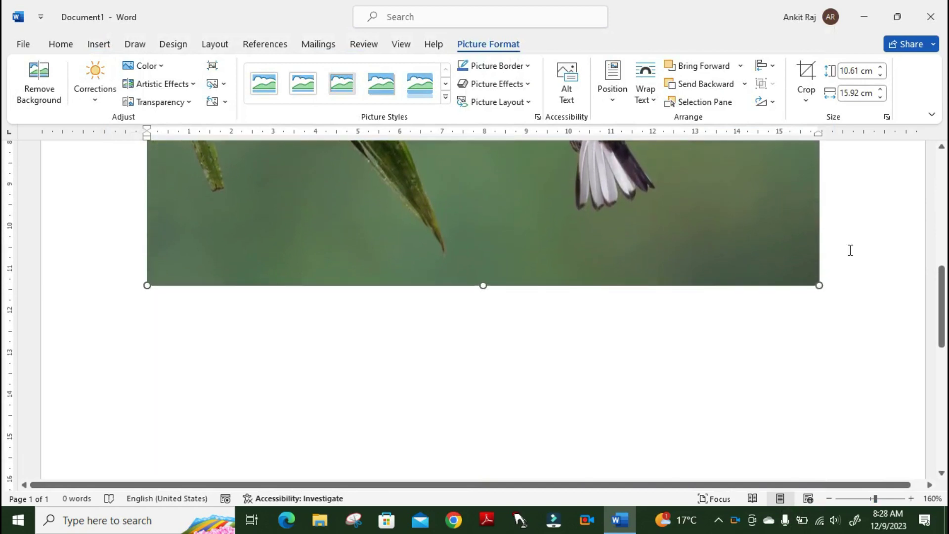
pyautogui.click(98, 44)
# Insert the snowy owl photo from the Animals category of Online Pictures.
pyautogui.click(154, 97)
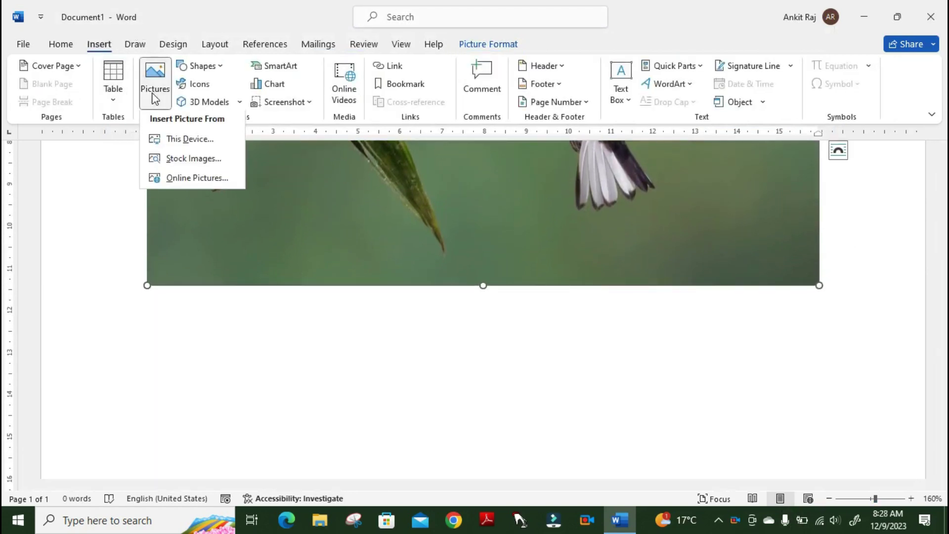
pyautogui.click(163, 183)
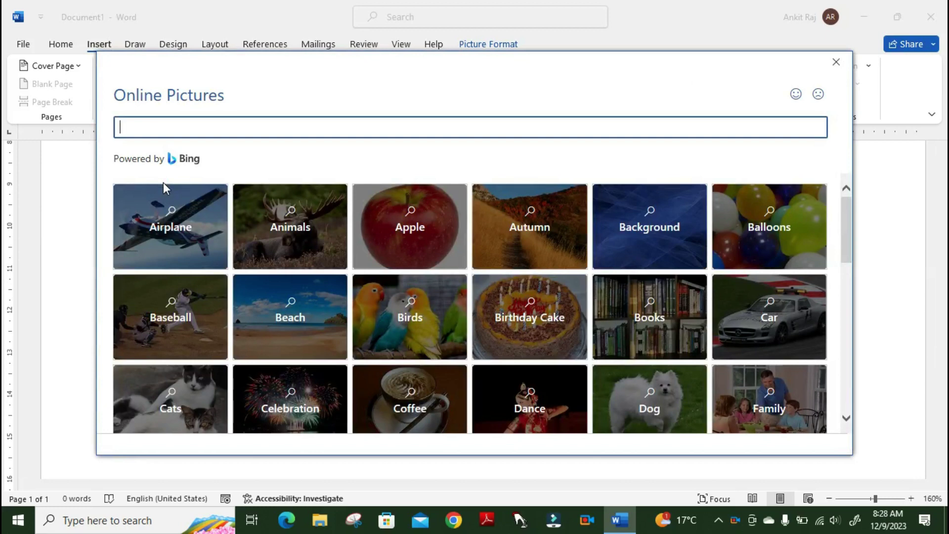
pyautogui.scroll(-1, 163, 182)
pyautogui.moveTo(289, 223)
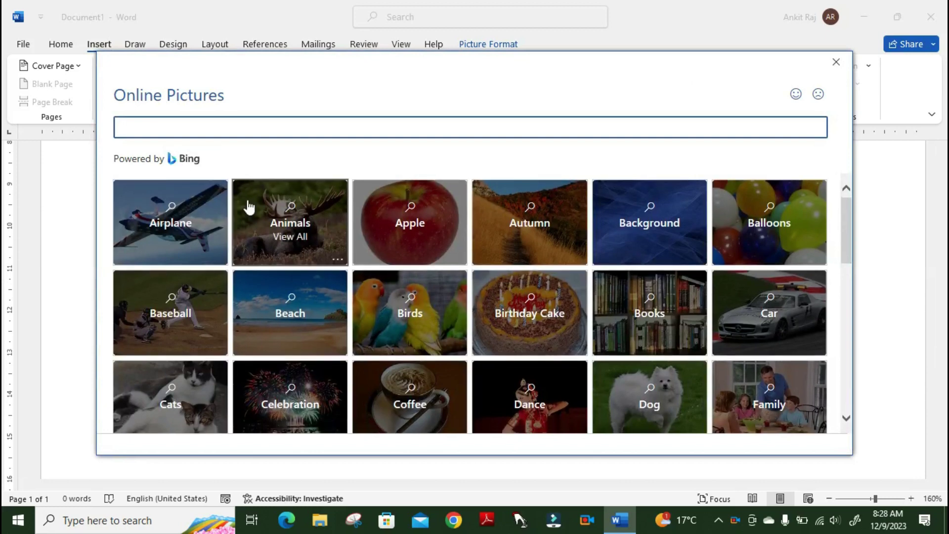
pyautogui.click(288, 232)
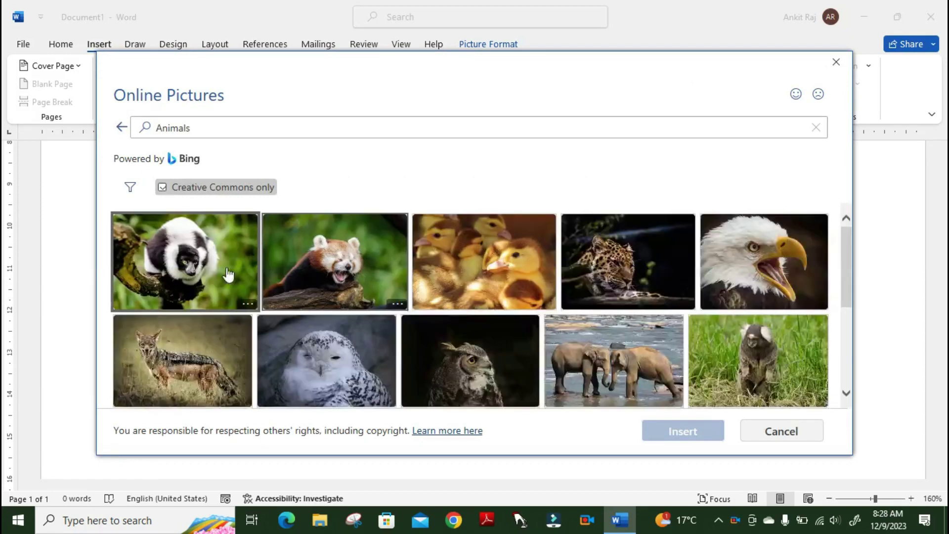
pyautogui.click(295, 364)
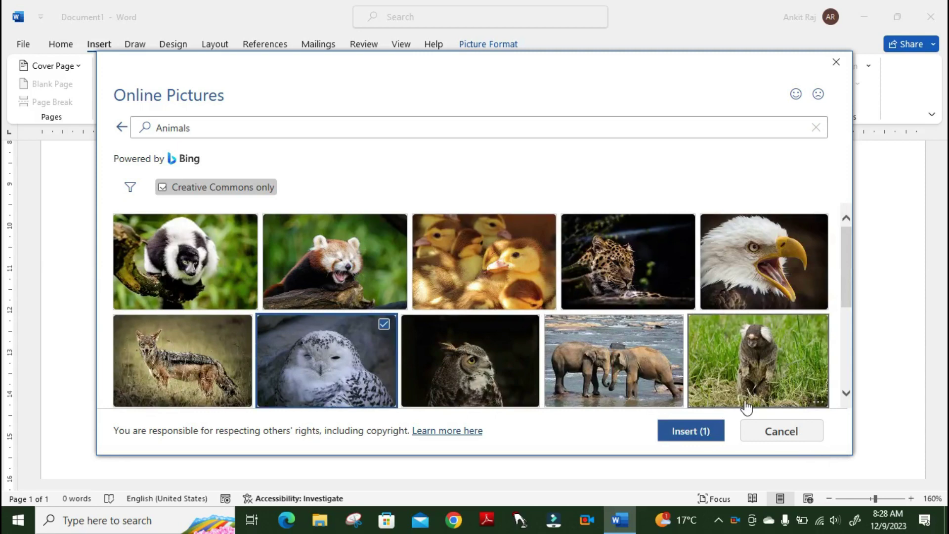
pyautogui.click(693, 431)
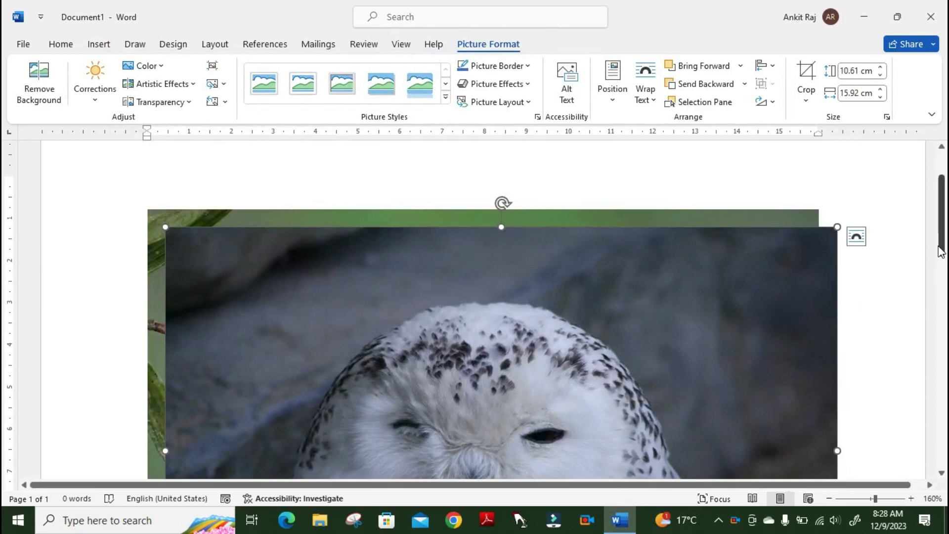
pyautogui.moveTo(944, 251); pyautogui.dragTo(945, 307)
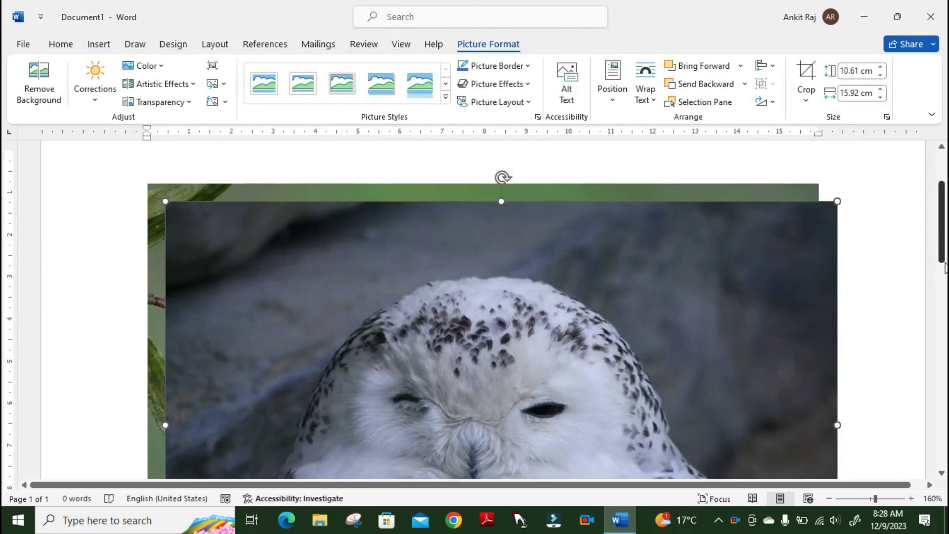
# Delete the owl picture and bring up the Insert tab's Shapes gallery.
pyautogui.press('Delete')
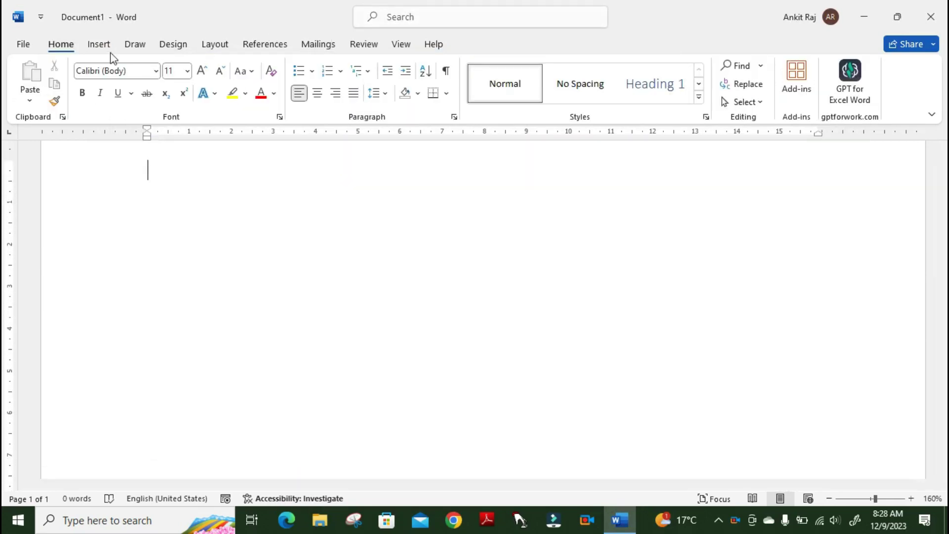
pyautogui.click(100, 45)
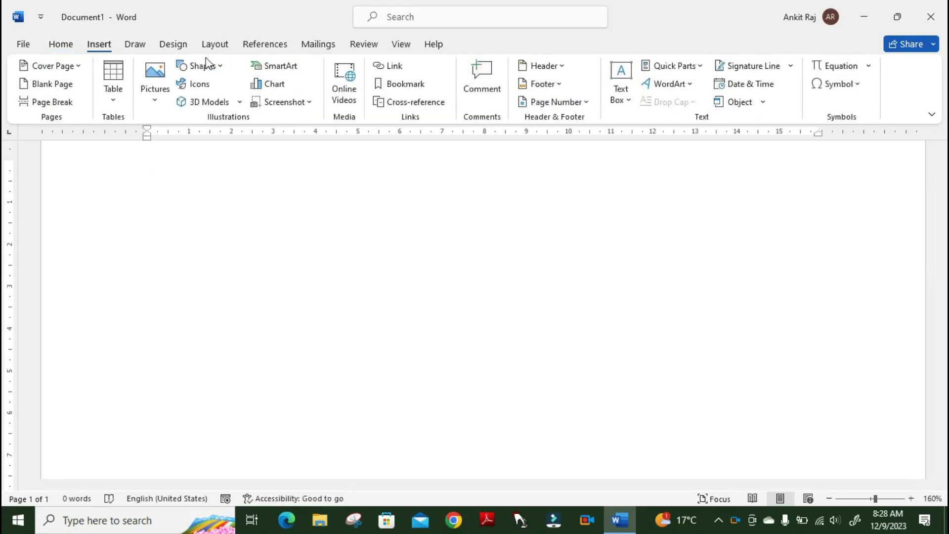
pyautogui.click(215, 69)
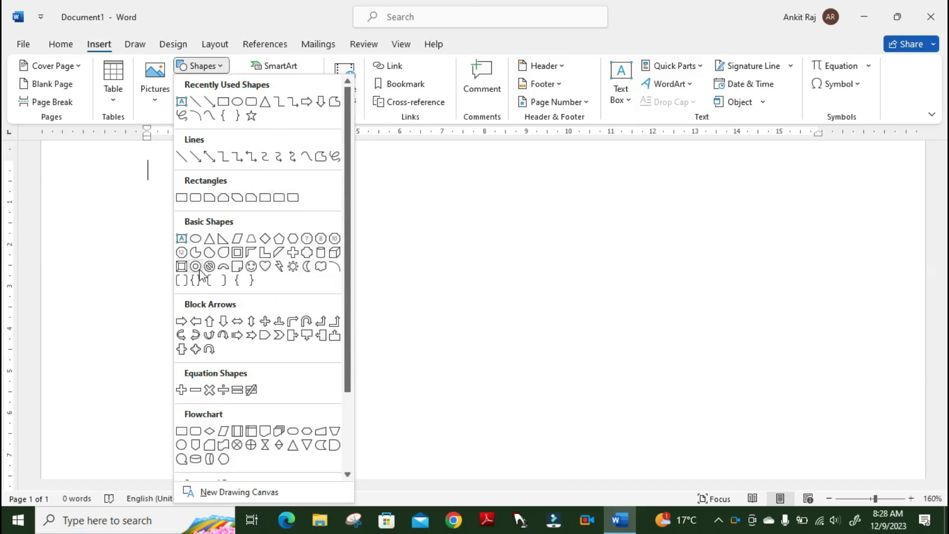
# Draw a Smiley Face from Basic Shapes, enlarge it and shift it left.
pyautogui.click(252, 266)
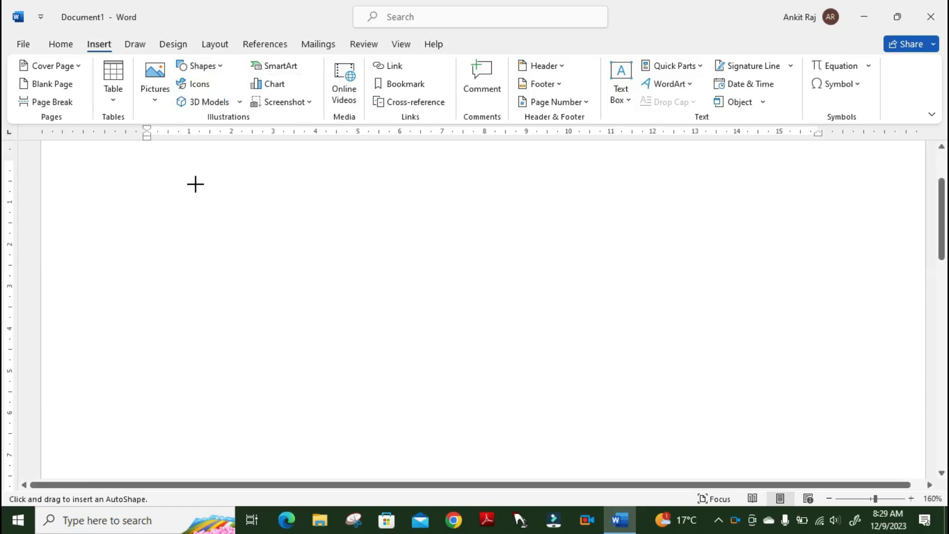
pyautogui.moveTo(194, 183); pyautogui.dragTo(360, 331)
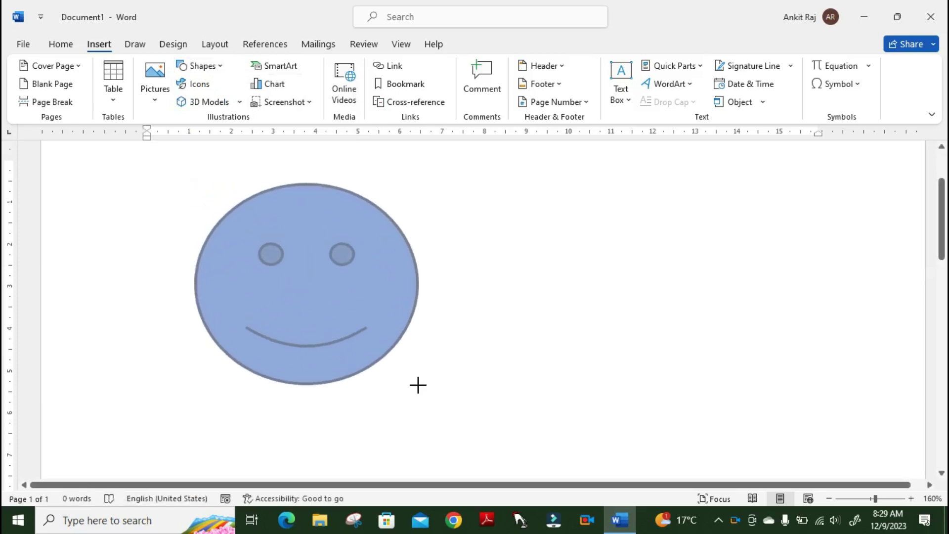
pyautogui.moveTo(393, 361); pyautogui.dragTo(420, 387)
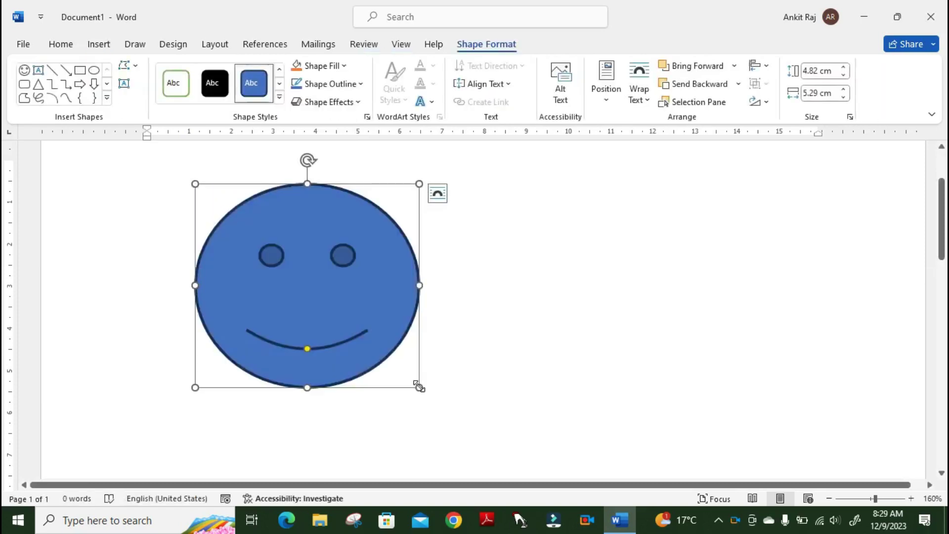
pyautogui.moveTo(364, 240)
pyautogui.mouseDown()
pyautogui.moveTo(350, 279)
pyautogui.moveTo(277, 252)
pyautogui.mouseUp()
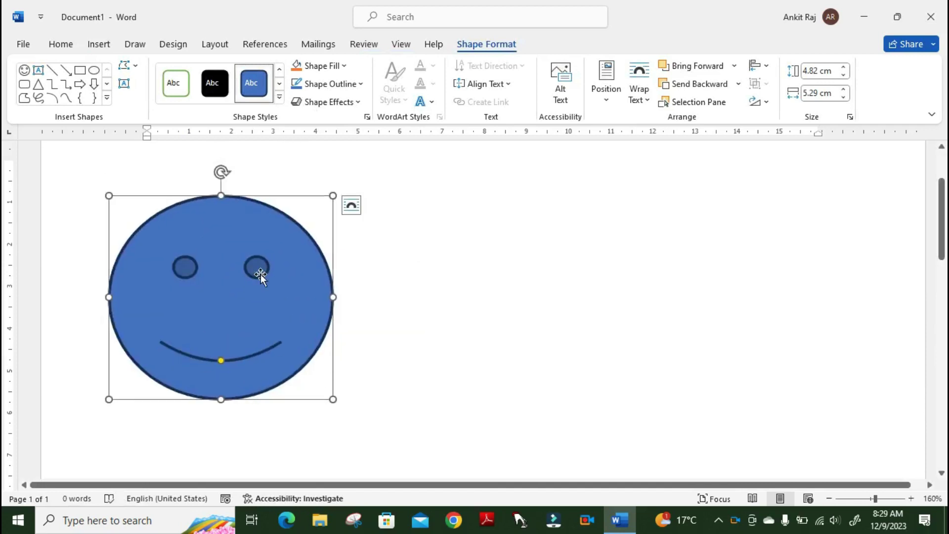
# Reselect the smiley face and move it right toward the page centre.
pyautogui.click(414, 211)
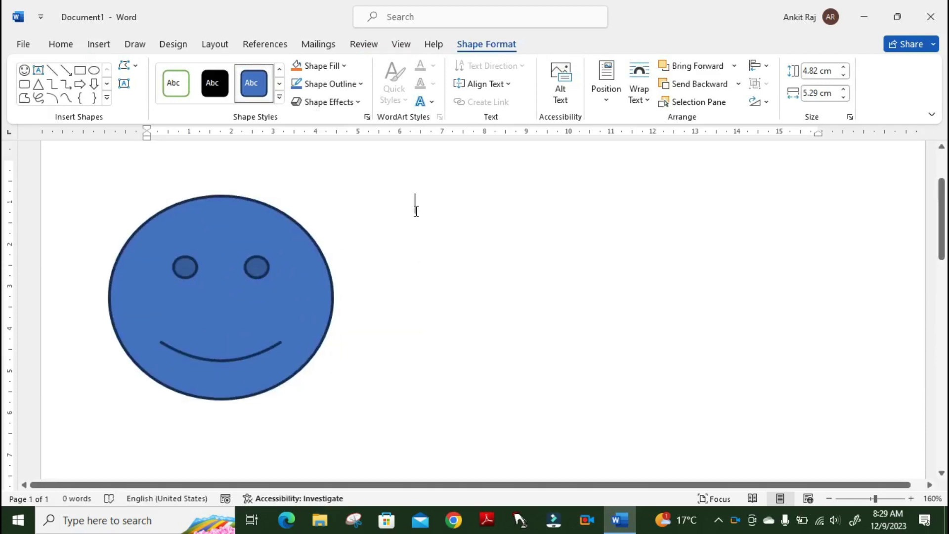
pyautogui.click(98, 44)
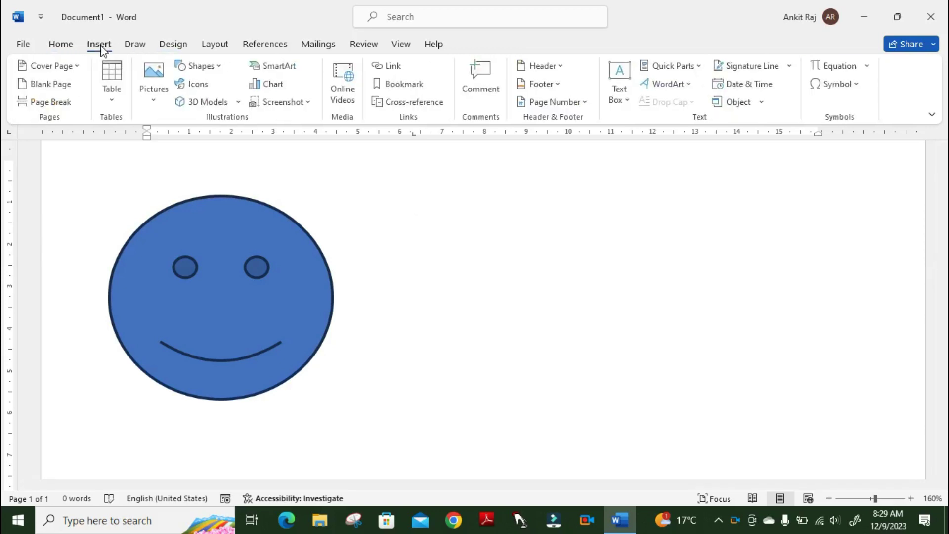
pyautogui.click(158, 88)
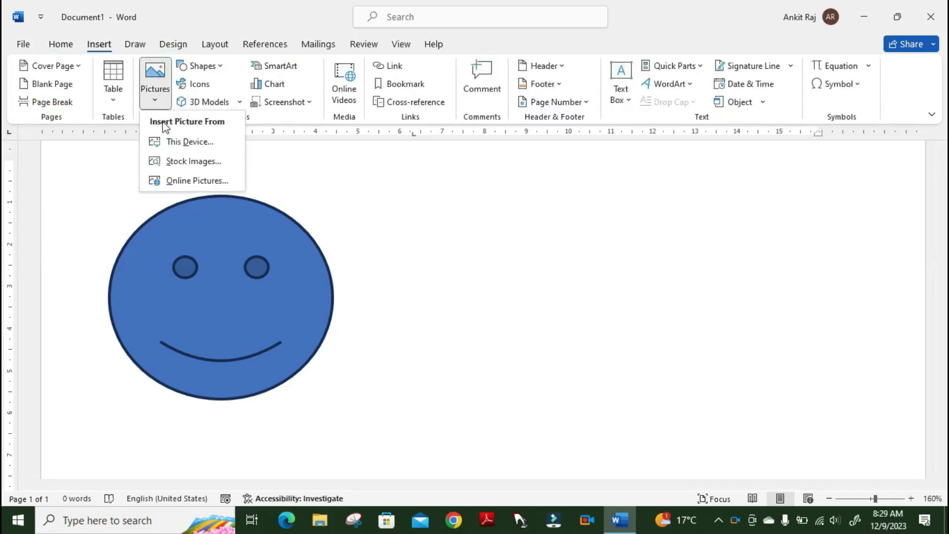
pyautogui.click(228, 180)
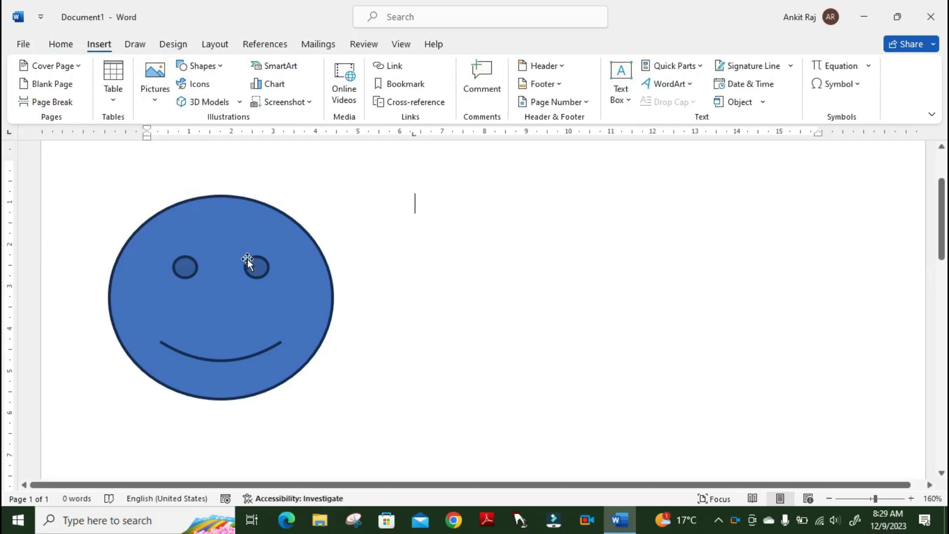
pyautogui.click(247, 260)
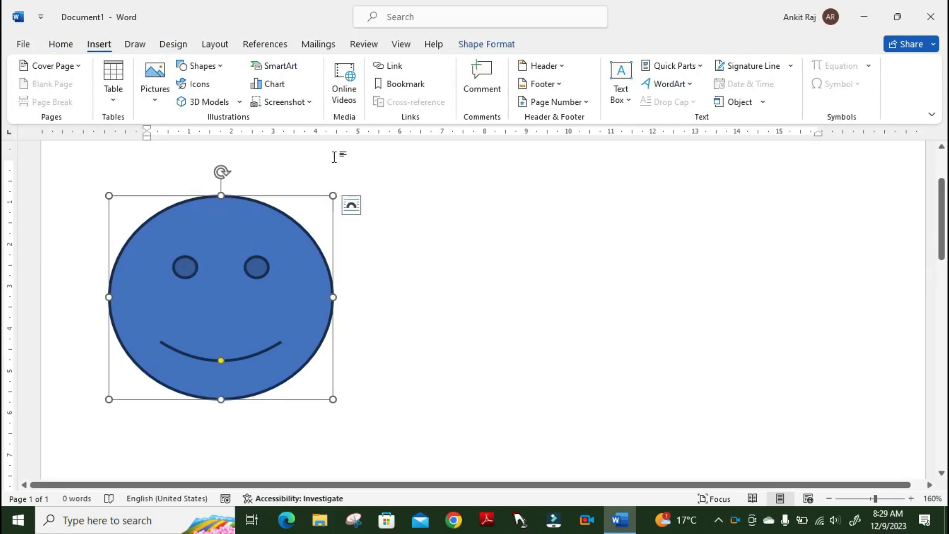
pyautogui.click(484, 46)
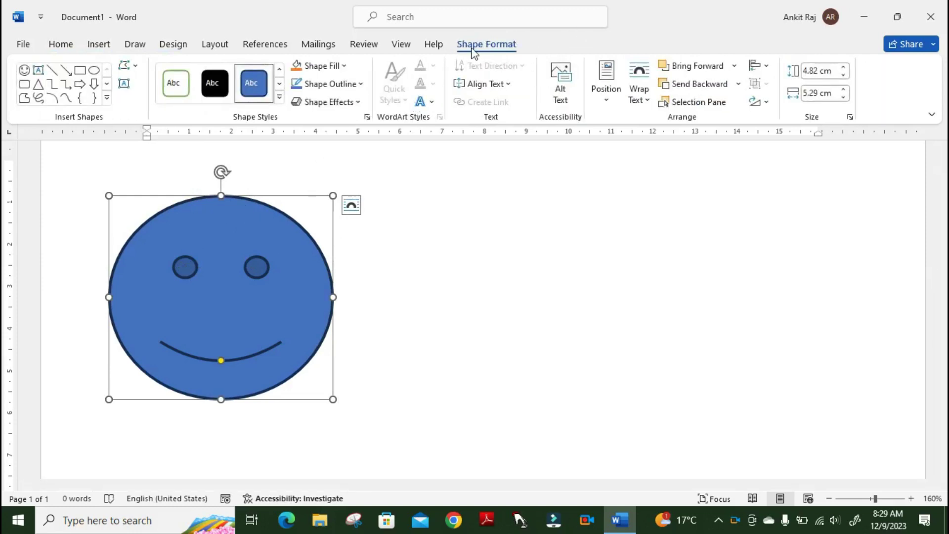
pyautogui.moveTo(212, 293); pyautogui.dragTo(346, 278)
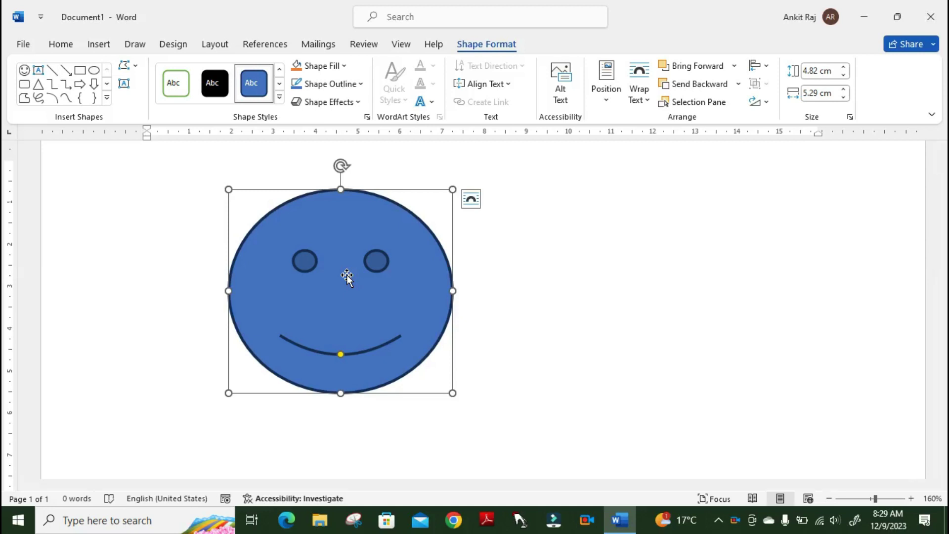
# Fill the smiley face red, give it a yellow outline, and add a reflection effect.
pyautogui.click(331, 68)
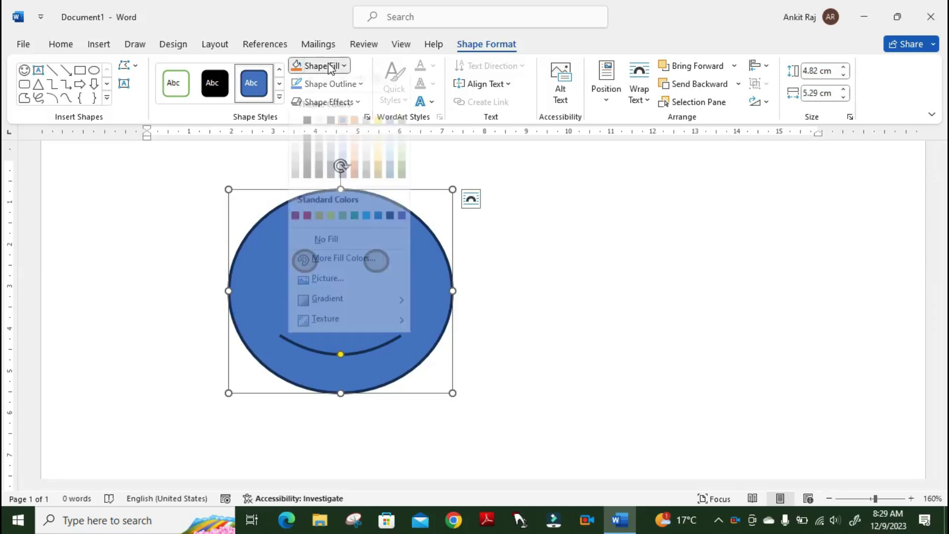
pyautogui.click(306, 227)
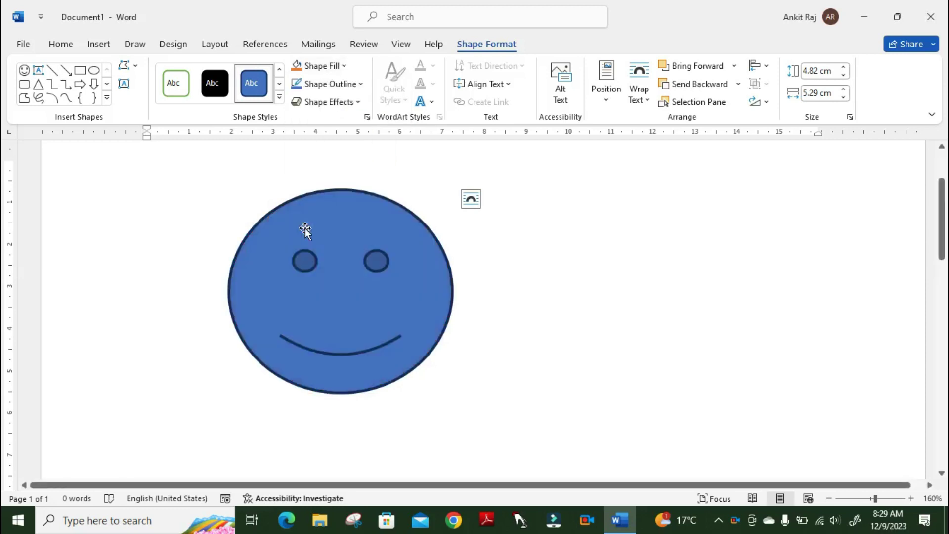
pyautogui.click(337, 88)
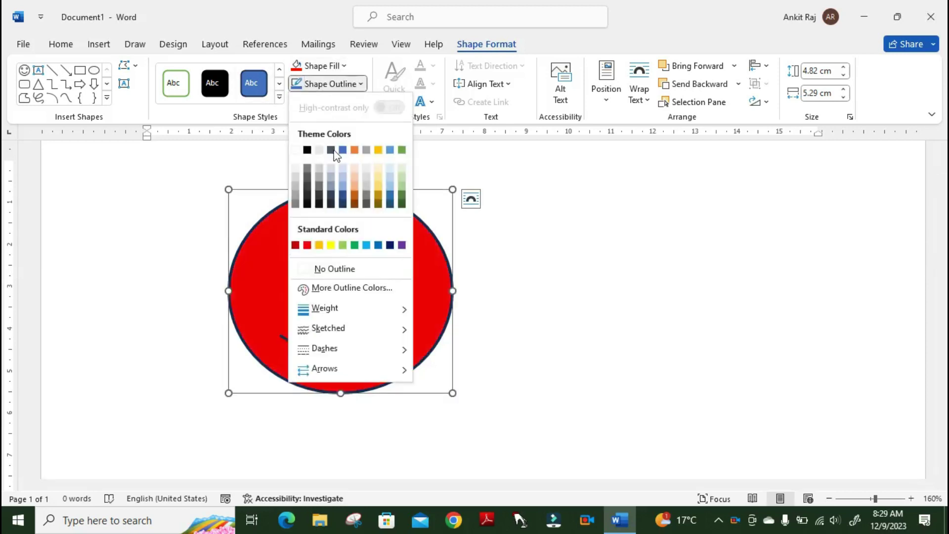
pyautogui.click(331, 245)
pyautogui.click(331, 102)
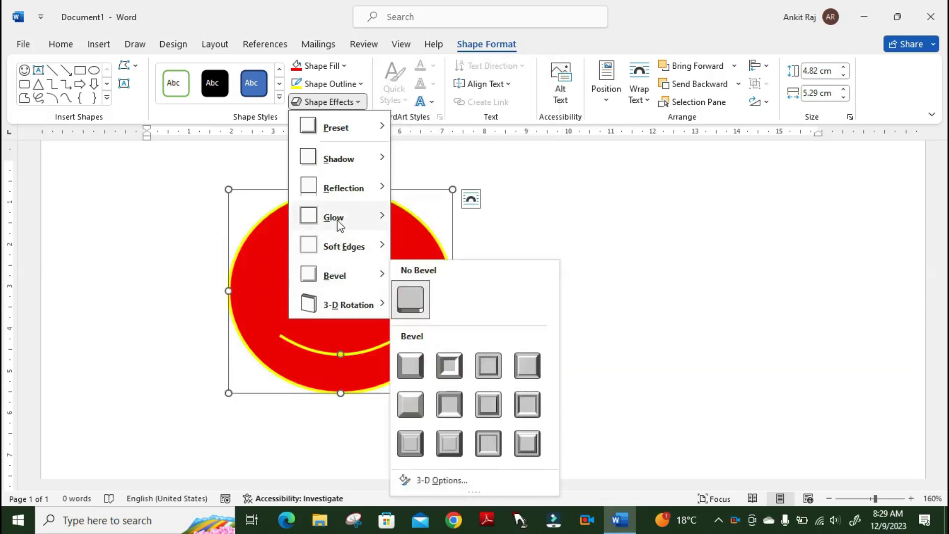
pyautogui.moveTo(343, 187)
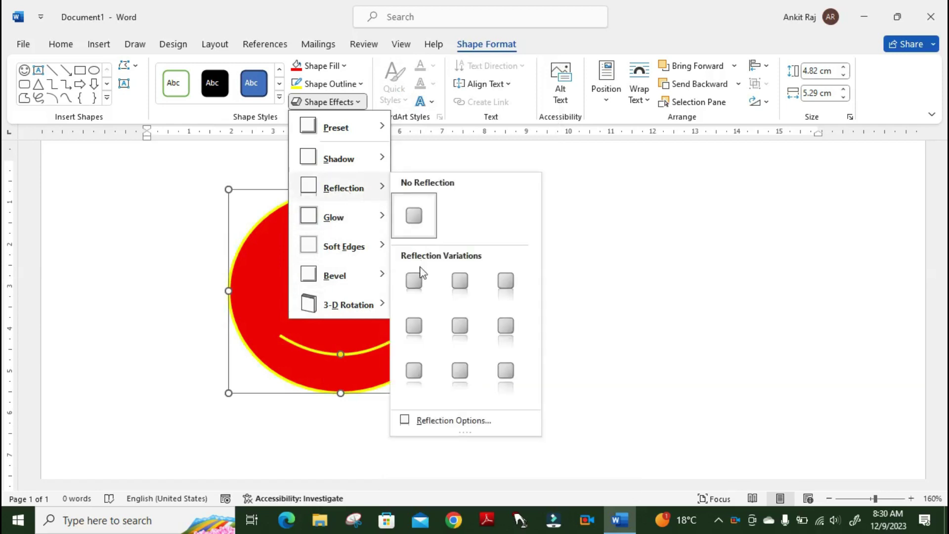
pyautogui.click(473, 298)
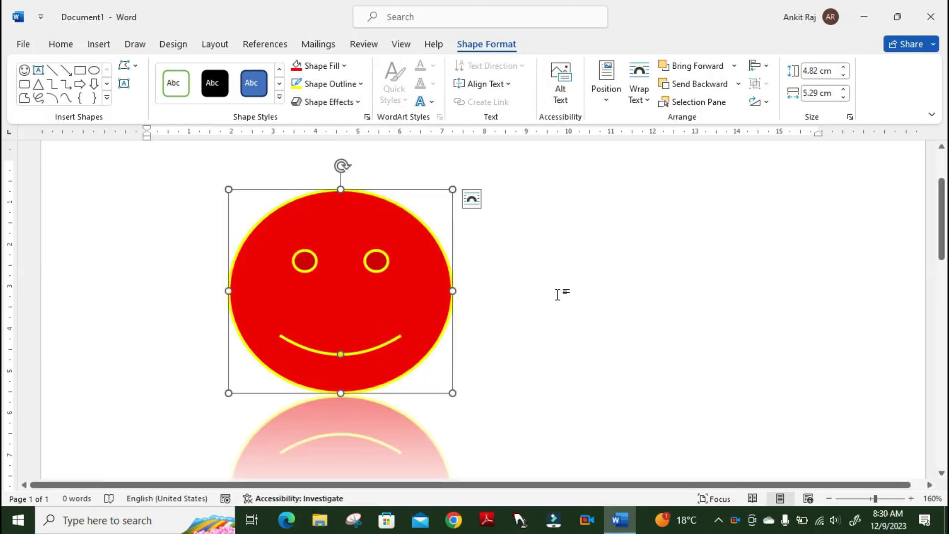
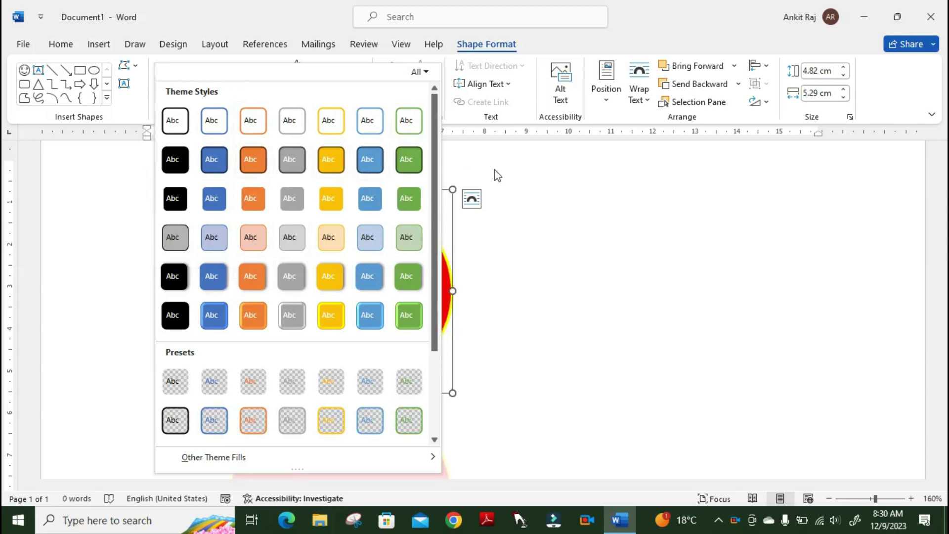
# Close the Theme Styles gallery without applying a style to the smiley shape.
pyautogui.click(546, 185)
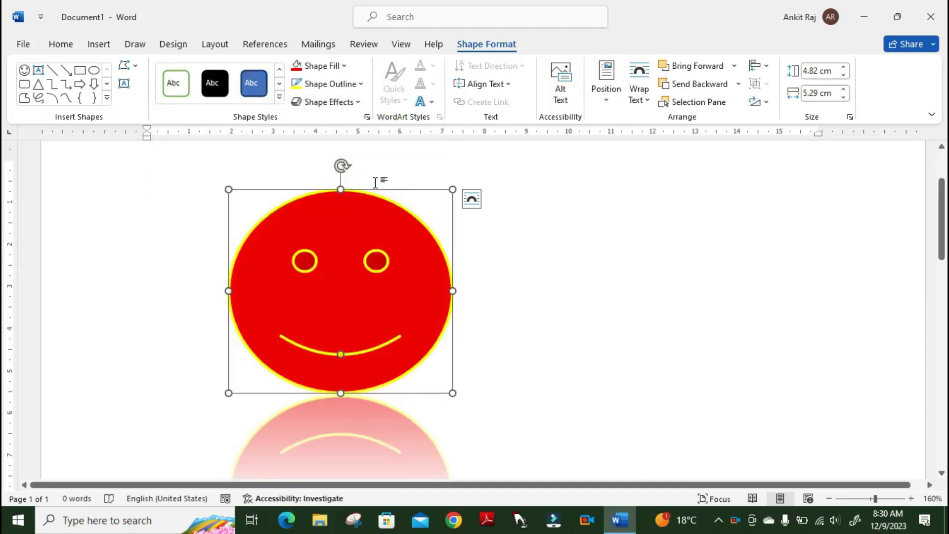
# Delete the smiley face and insert the stock photo of a gloved hand holding a golf ball.
pyautogui.press('Delete')
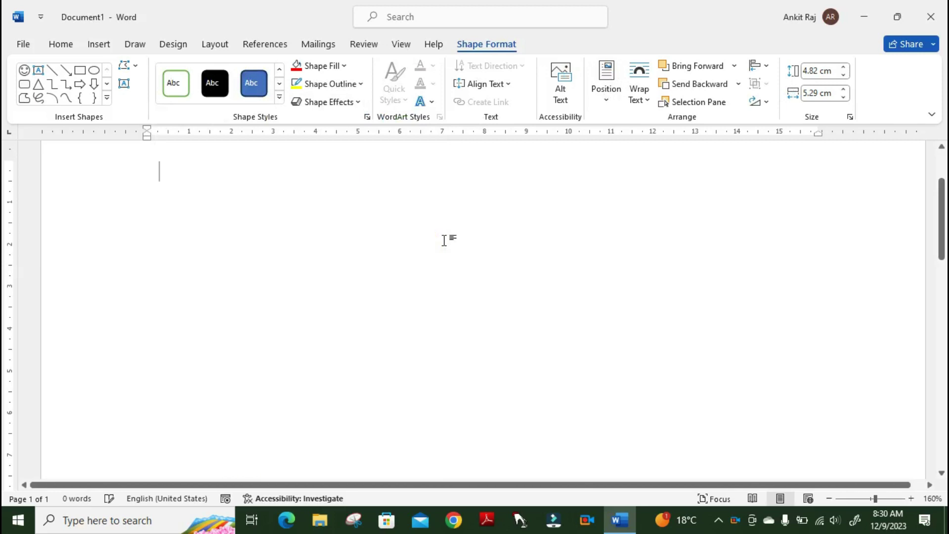
pyautogui.click(99, 44)
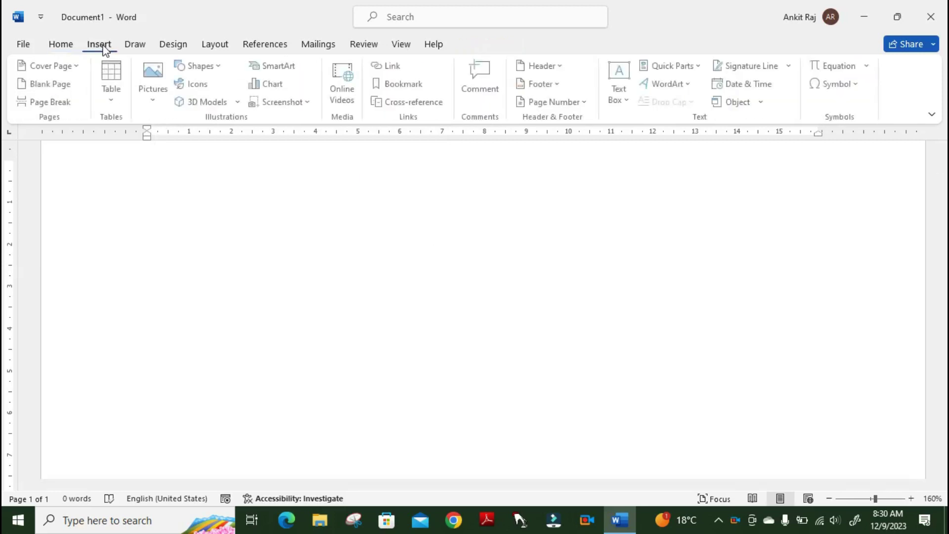
pyautogui.click(155, 91)
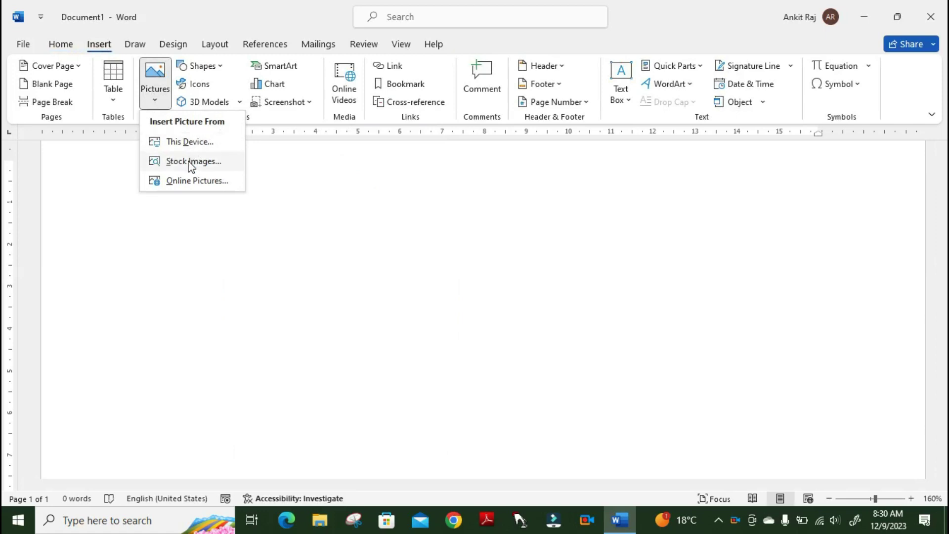
pyautogui.click(191, 161)
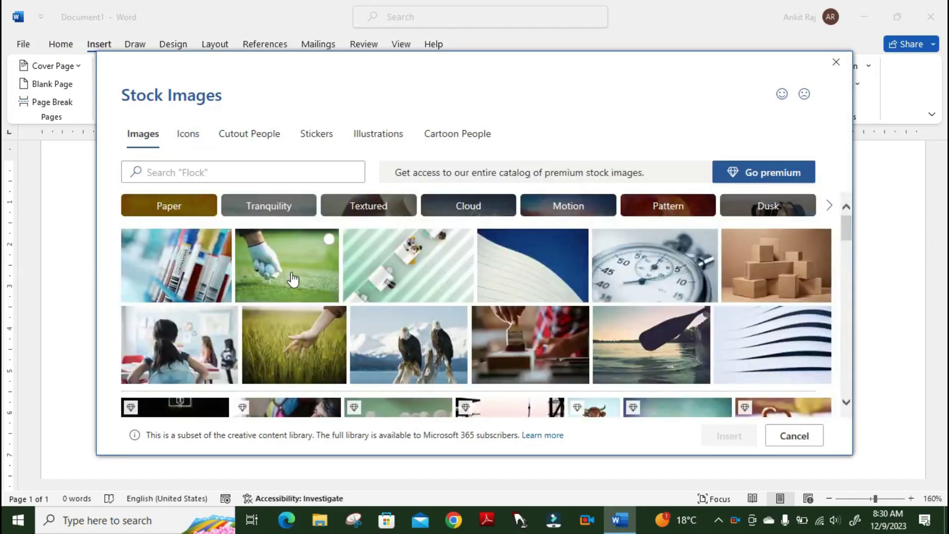
pyautogui.click(292, 279)
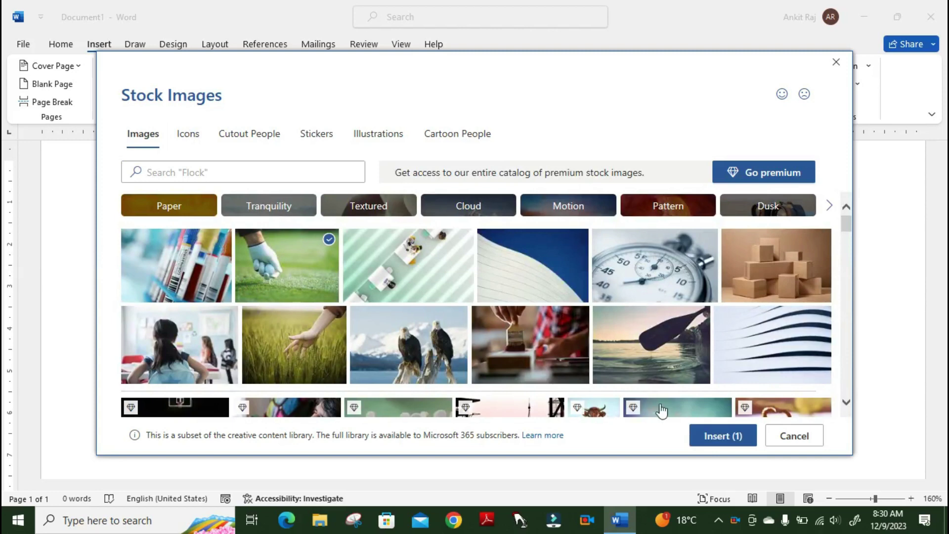
pyautogui.press('Escape')
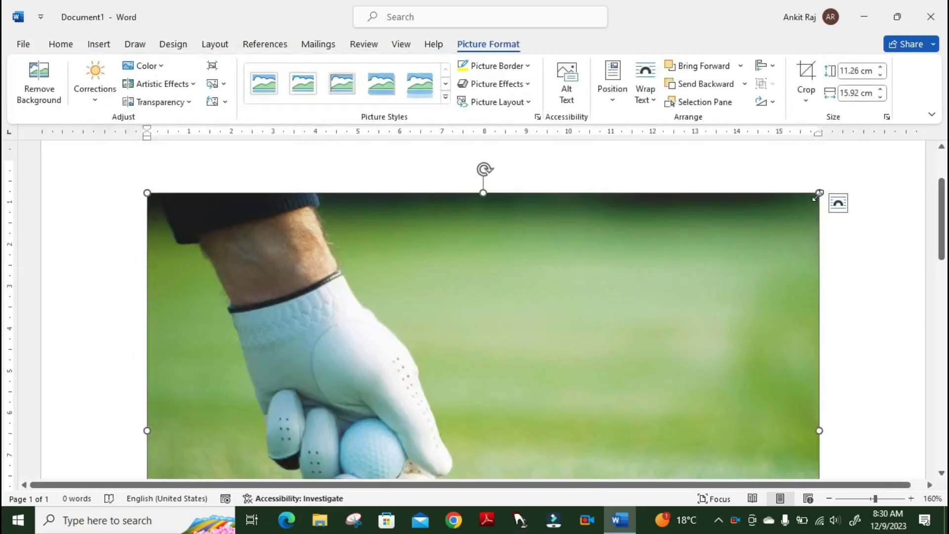
# Shrink the golf photo proportionally to 6.67 × 9.43 cm and move it toward the upper left.
pyautogui.moveTo(818, 194); pyautogui.dragTo(701, 277)
pyautogui.scroll(-3, 439, 271)
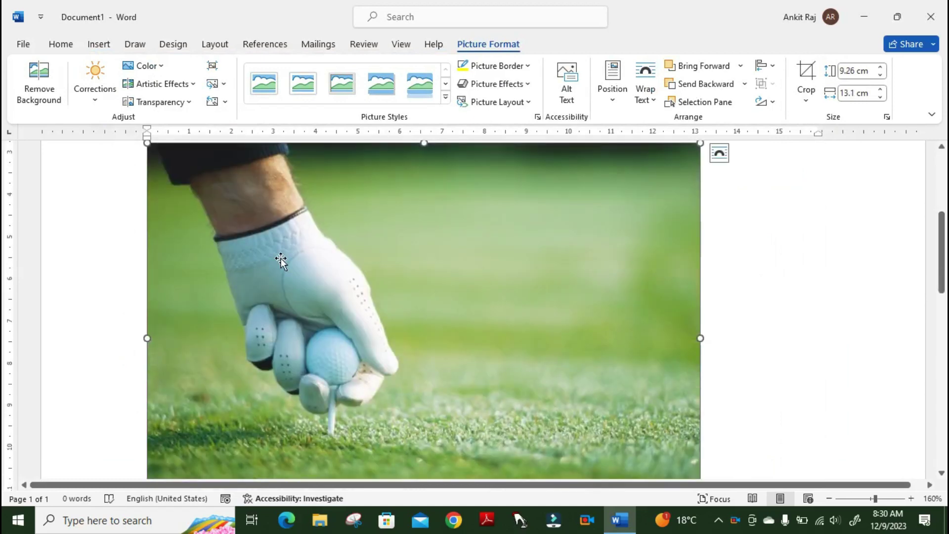
pyautogui.moveTo(146, 143); pyautogui.dragTo(318, 265)
pyautogui.moveTo(372, 287); pyautogui.dragTo(216, 212)
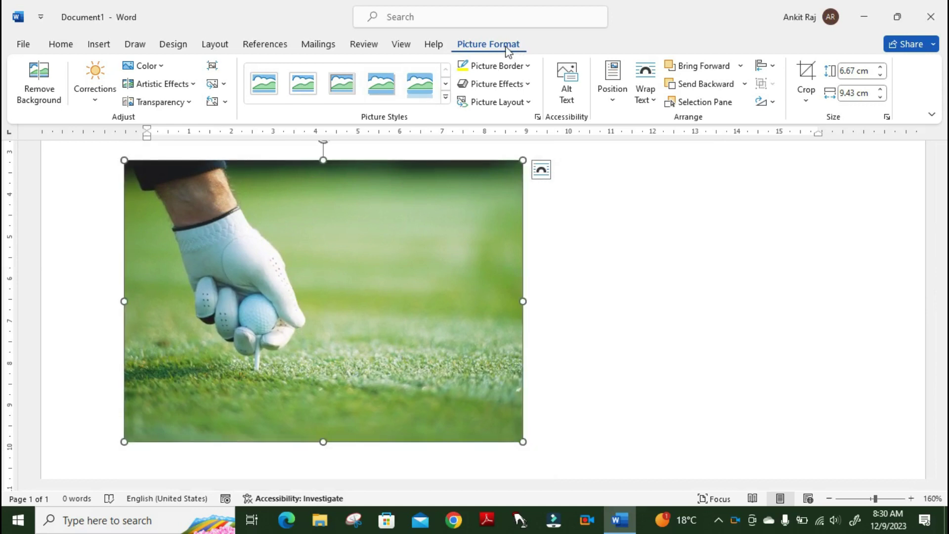
# Crop away the photo's right half, leaving a 4.83 cm wide view of the gloved hand.
pyautogui.click(806, 101)
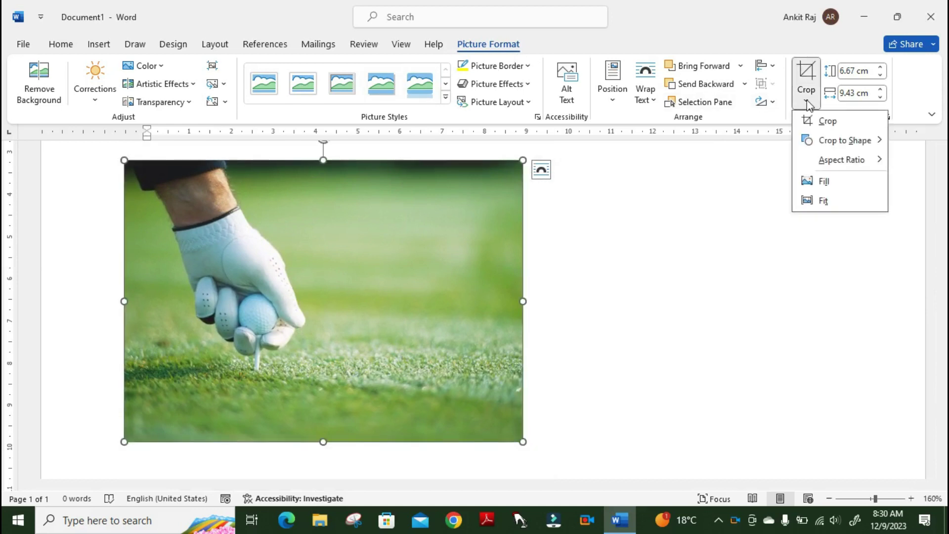
pyautogui.click(824, 123)
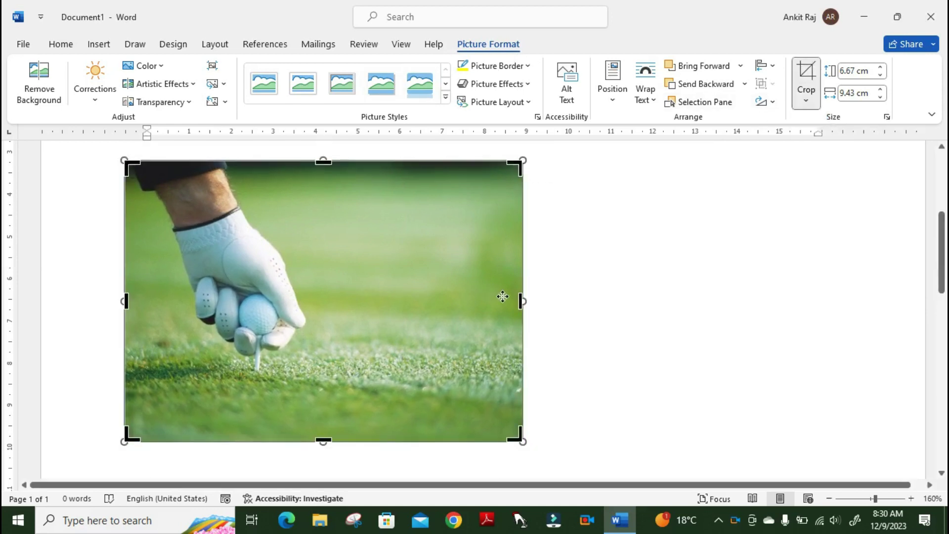
pyautogui.moveTo(522, 301); pyautogui.dragTo(326, 275)
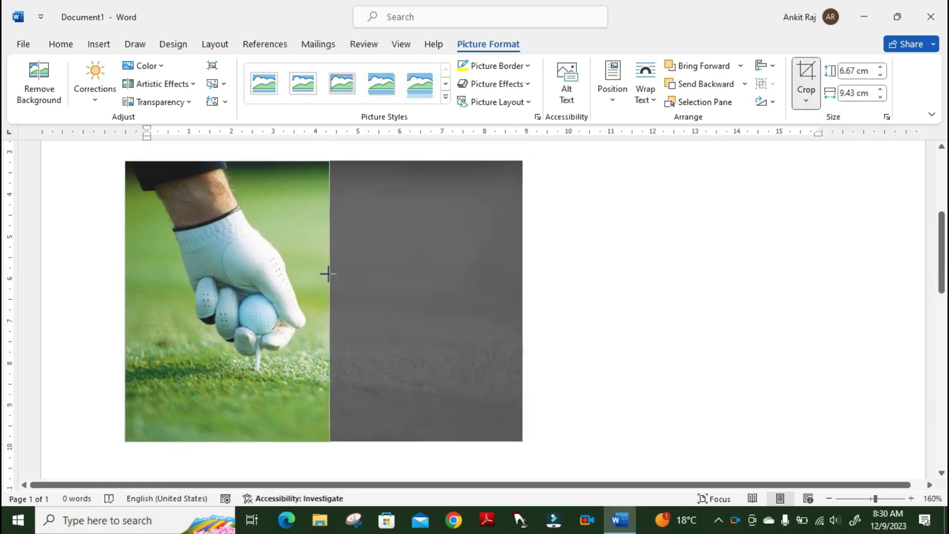
pyautogui.click(573, 259)
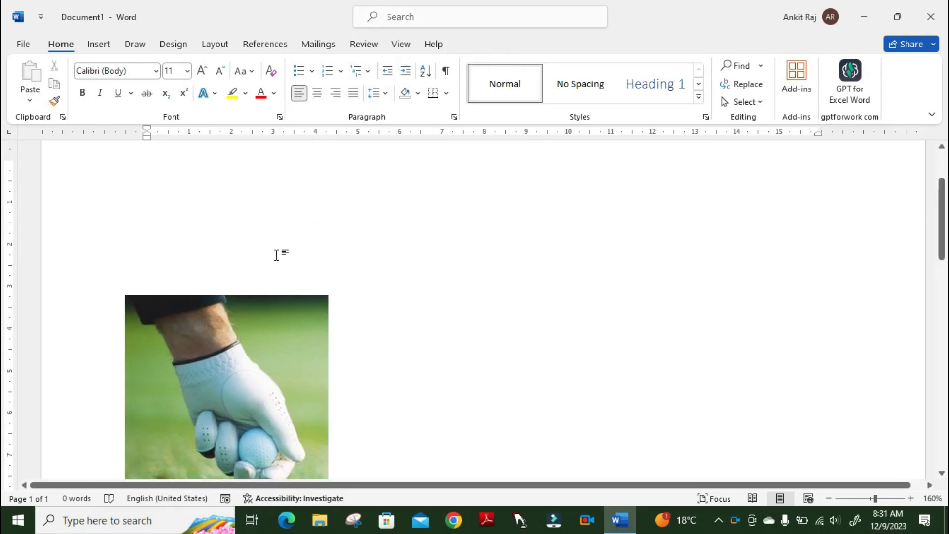
pyautogui.click(213, 357)
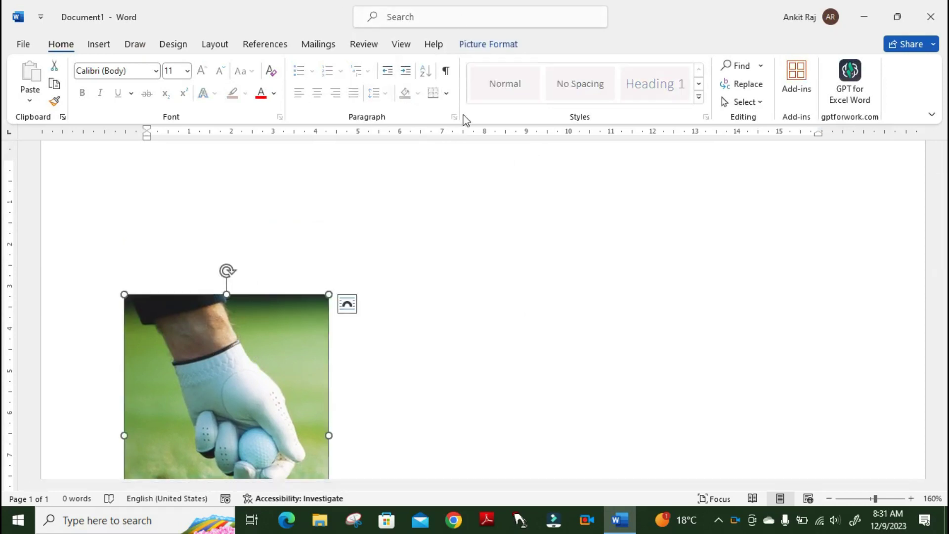
pyautogui.click(504, 47)
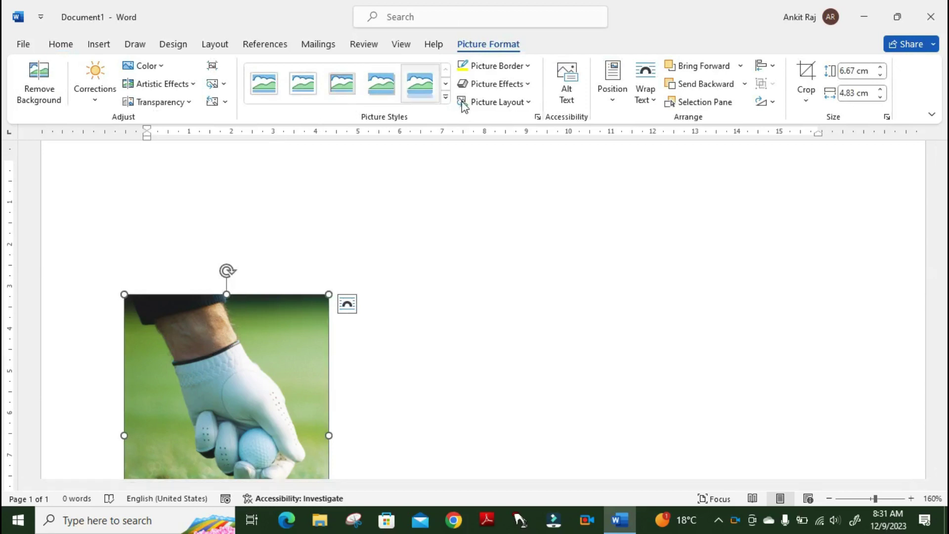
pyautogui.click(446, 97)
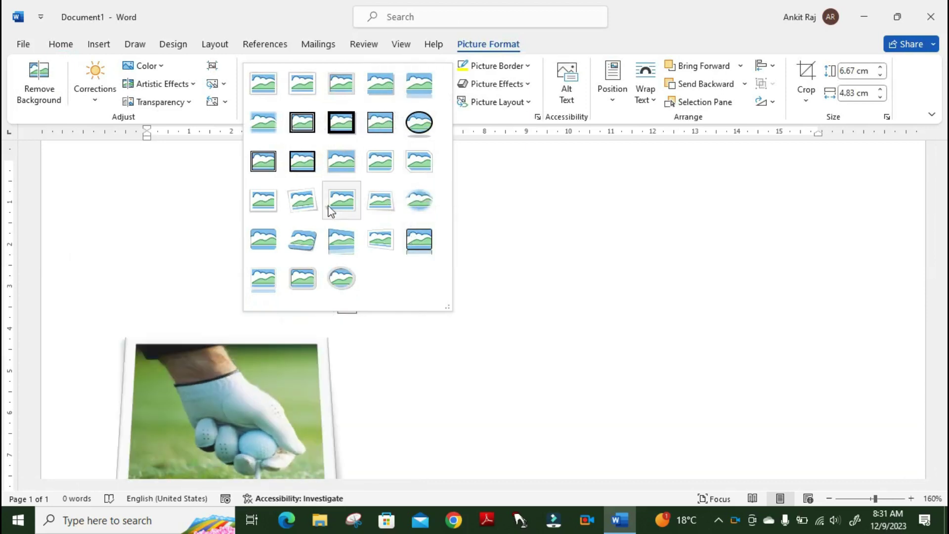
pyautogui.click(507, 69)
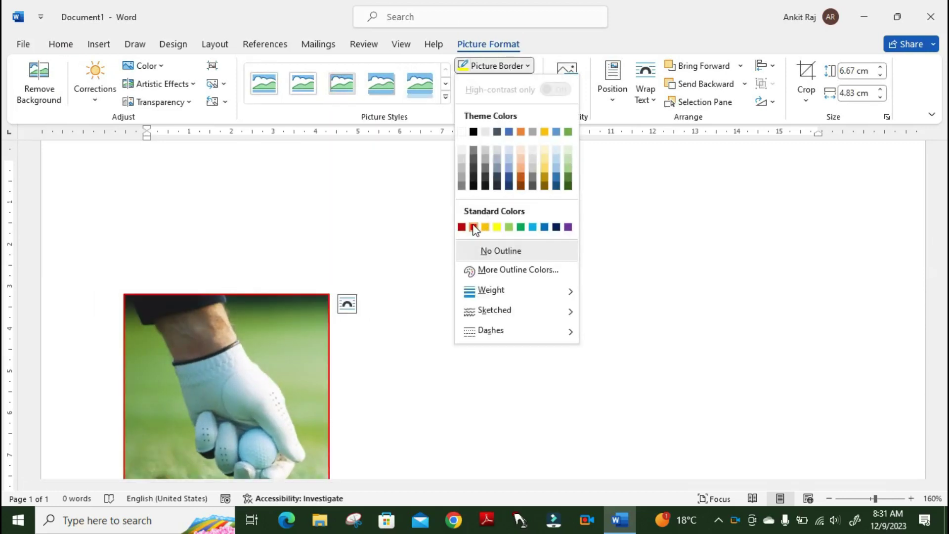
pyautogui.click(480, 250)
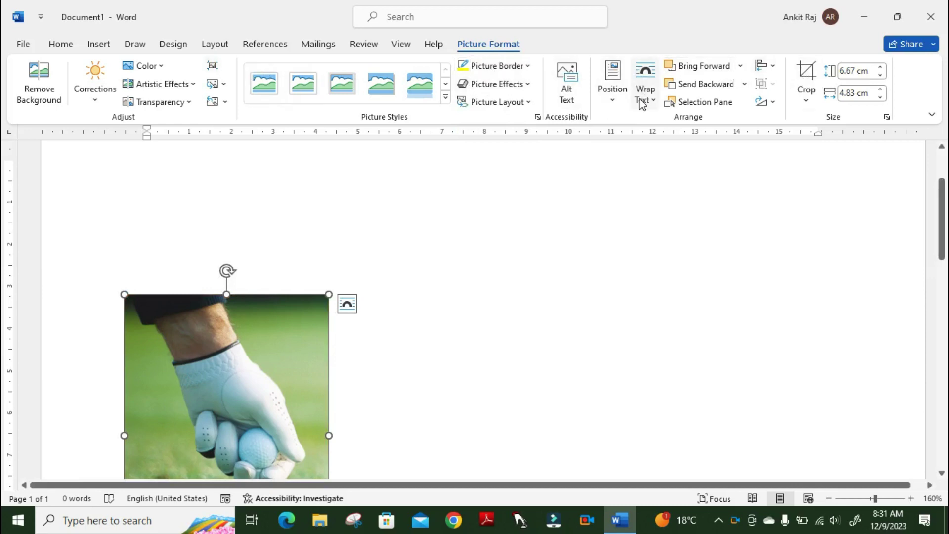
pyautogui.click(93, 96)
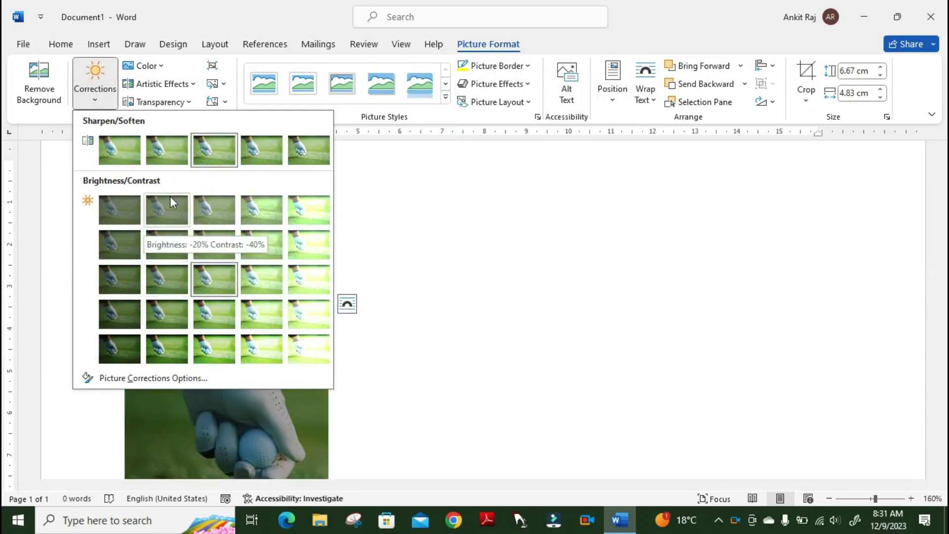
pyautogui.click(159, 69)
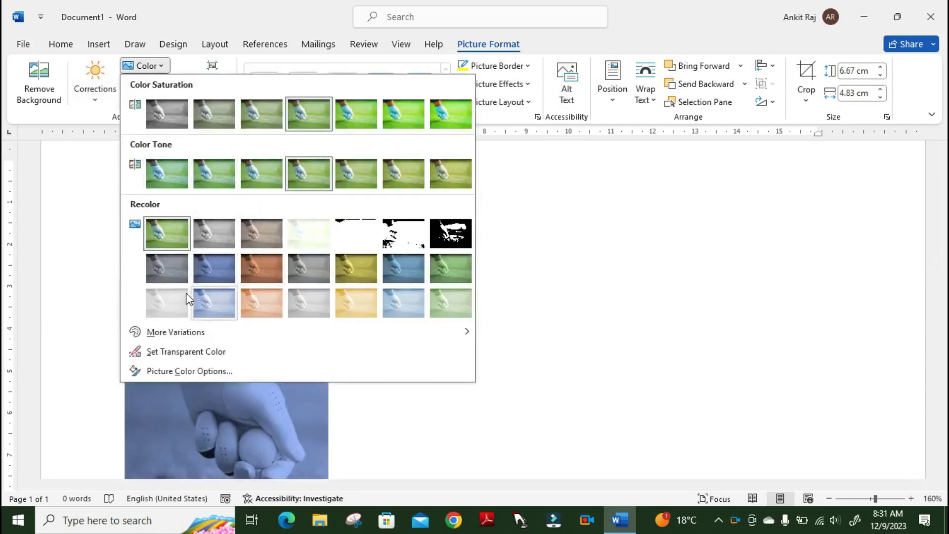
pyautogui.click(165, 62)
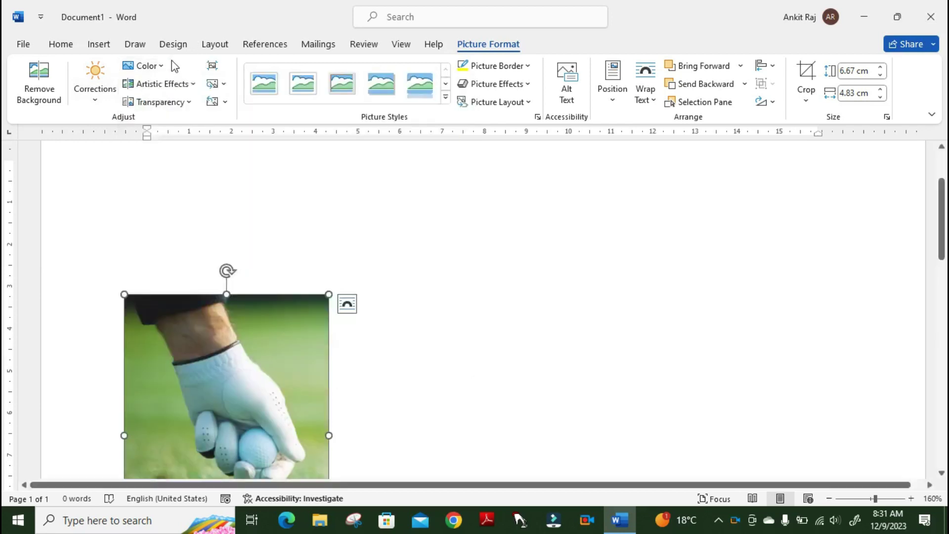
pyautogui.click(504, 265)
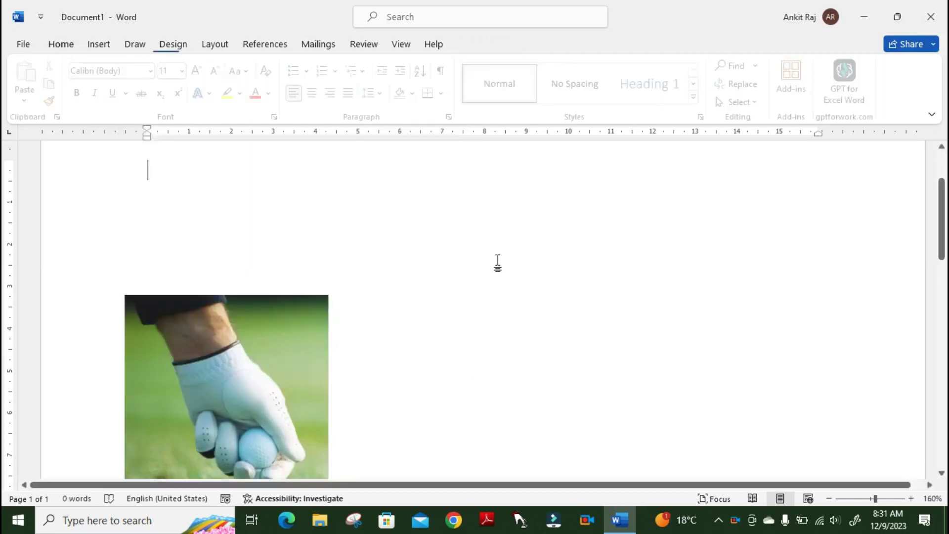
# Place a default 2.54 × 2.54 cm Snip and Round Single Corner Rectangle up and right of the photo.
pyautogui.click(99, 47)
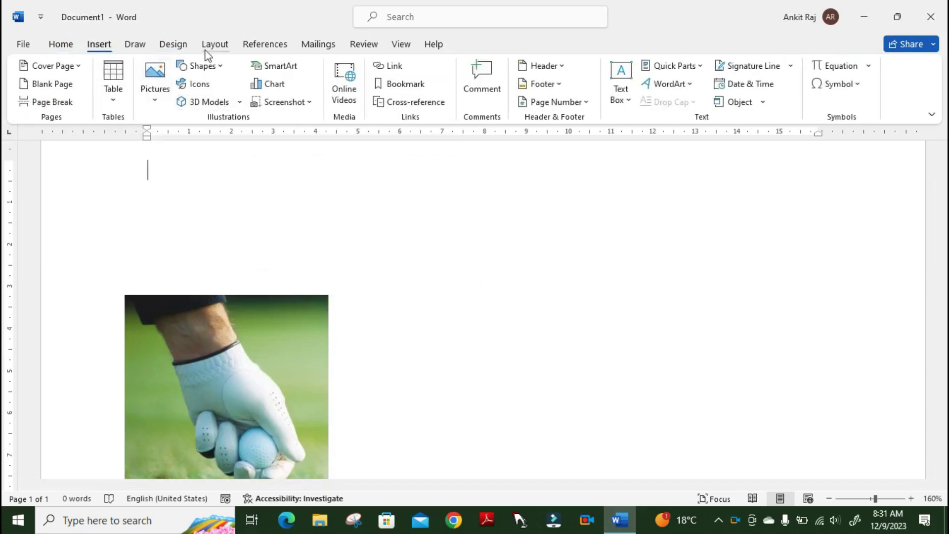
pyautogui.click(210, 67)
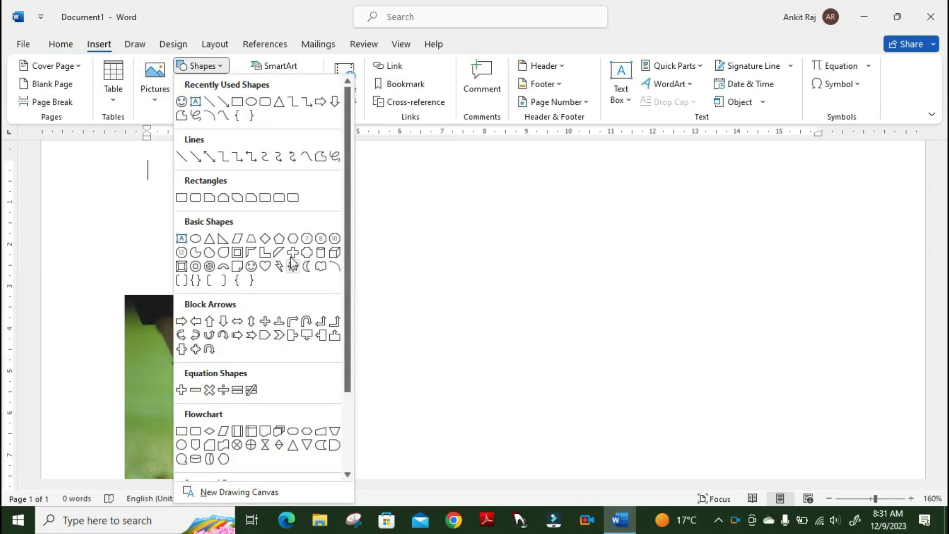
pyautogui.click(252, 197)
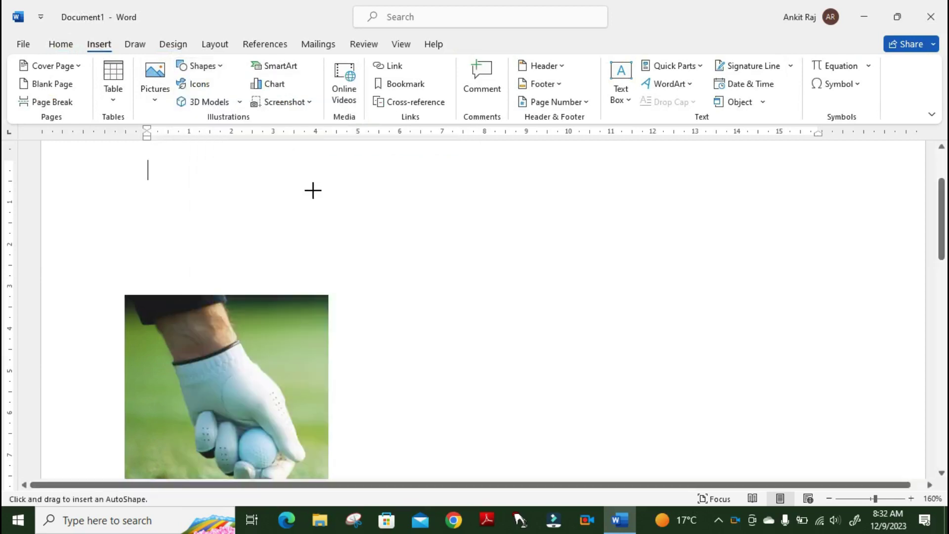
pyautogui.click(424, 184)
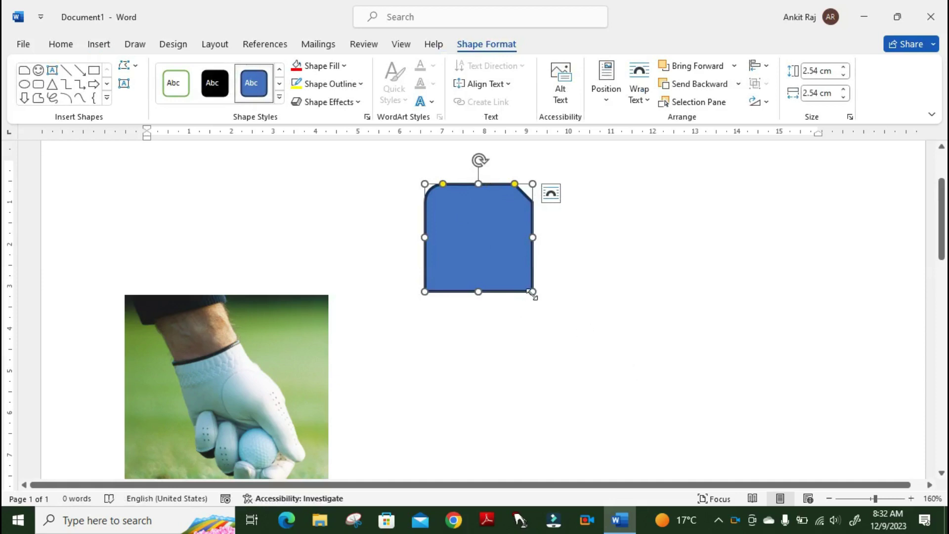
# Enlarge the shape to 3.43 × 4.45 cm, enlarge its rounded top-left corner and deepen its top-right snip.
pyautogui.moveTo(532, 291); pyautogui.dragTo(613, 329)
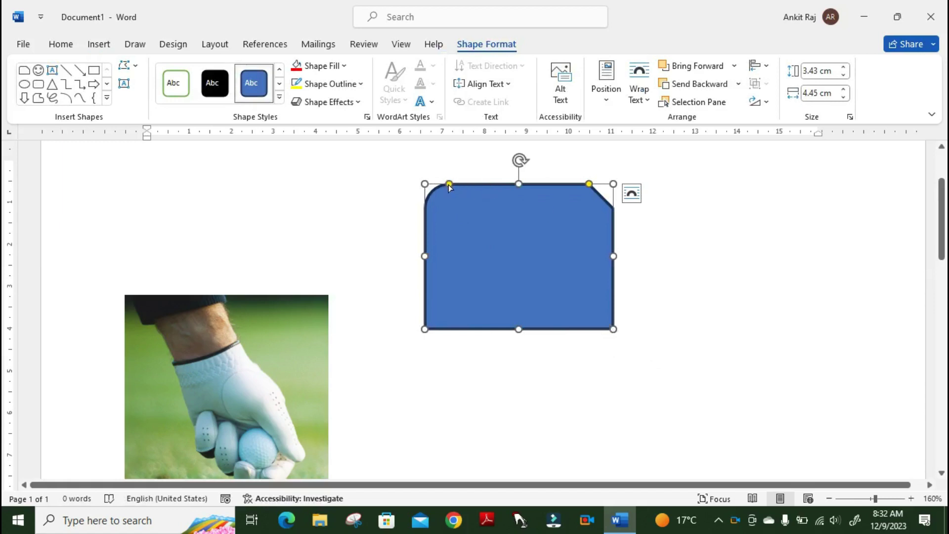
pyautogui.moveTo(449, 185); pyautogui.dragTo(520, 212)
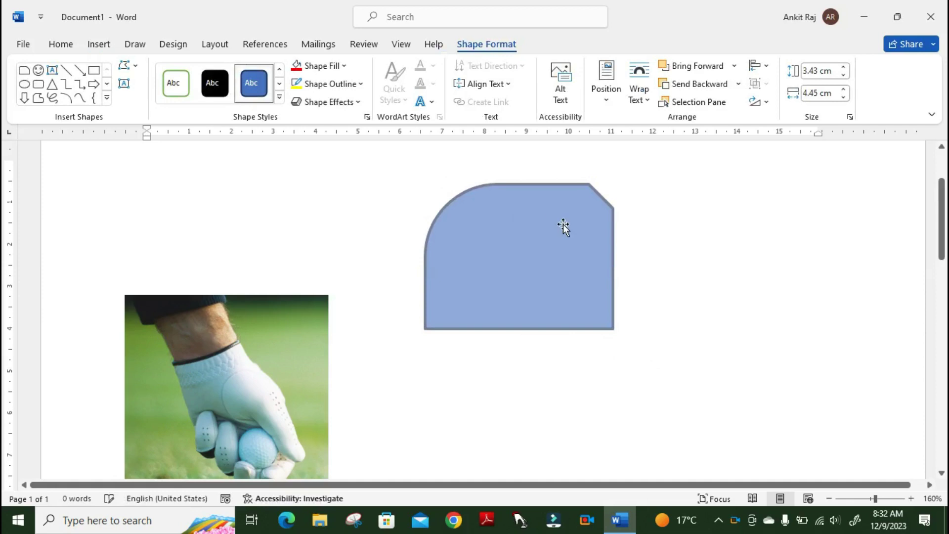
pyautogui.moveTo(563, 224); pyautogui.dragTo(563, 225)
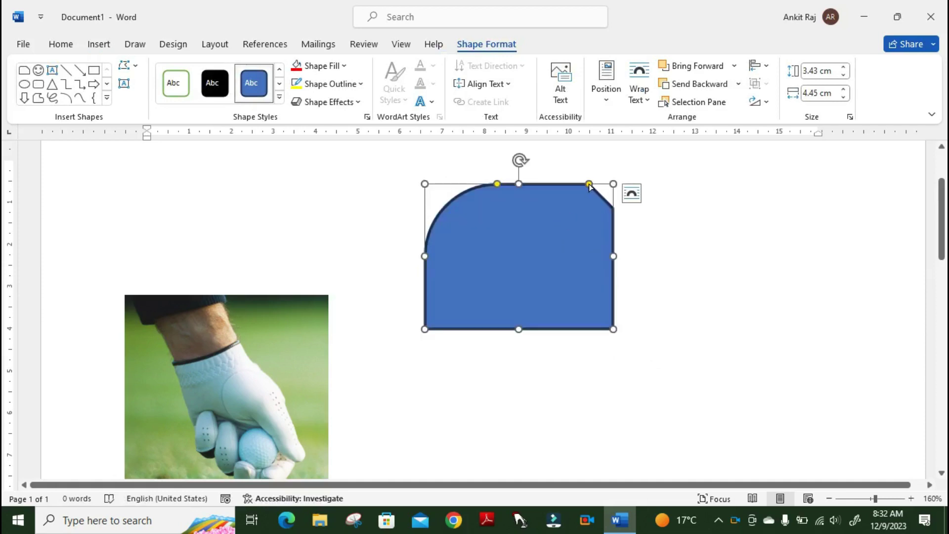
pyautogui.moveTo(589, 185); pyautogui.dragTo(500, 264)
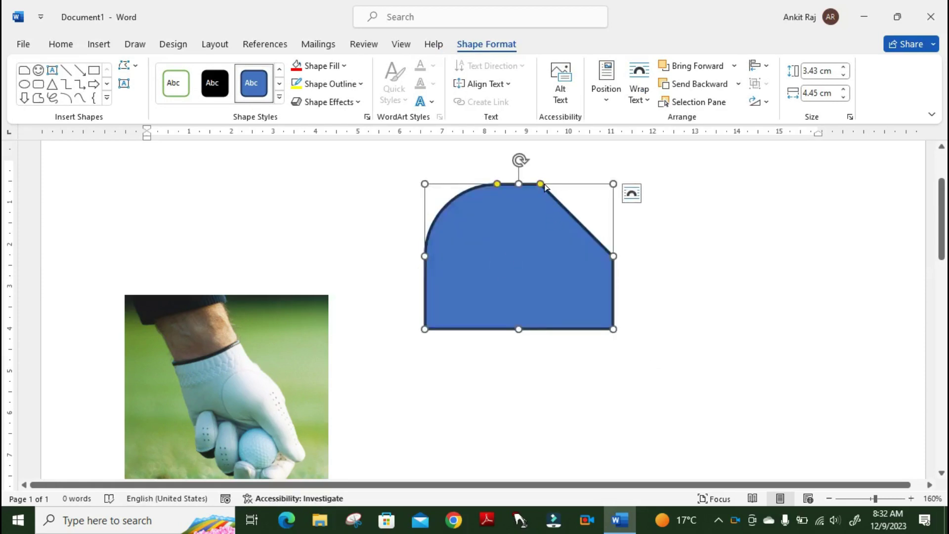
pyautogui.moveTo(541, 185); pyautogui.dragTo(614, 186)
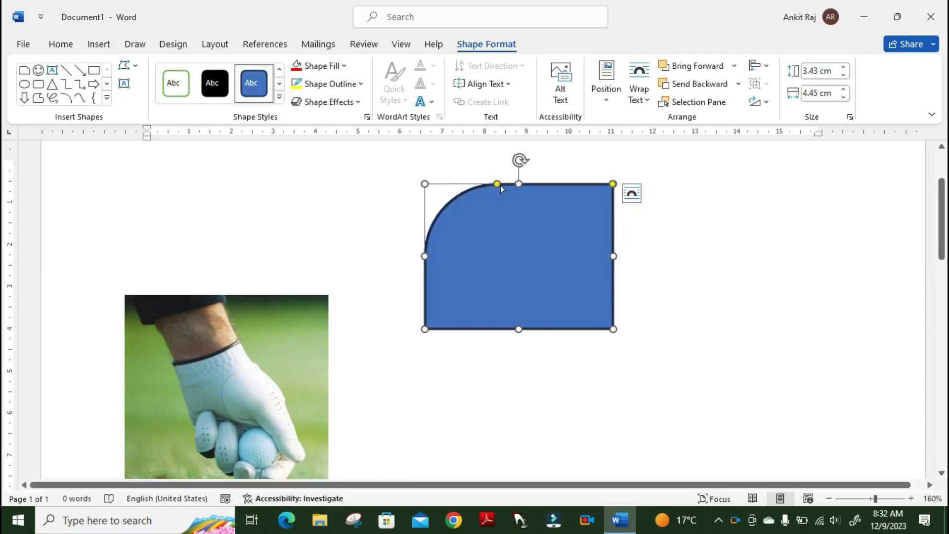
pyautogui.moveTo(497, 187)
pyautogui.mouseDown()
pyautogui.moveTo(452, 195)
pyautogui.moveTo(418, 178)
pyautogui.moveTo(602, 284)
pyautogui.mouseUp()
pyautogui.moveTo(612, 186); pyautogui.dragTo(524, 288)
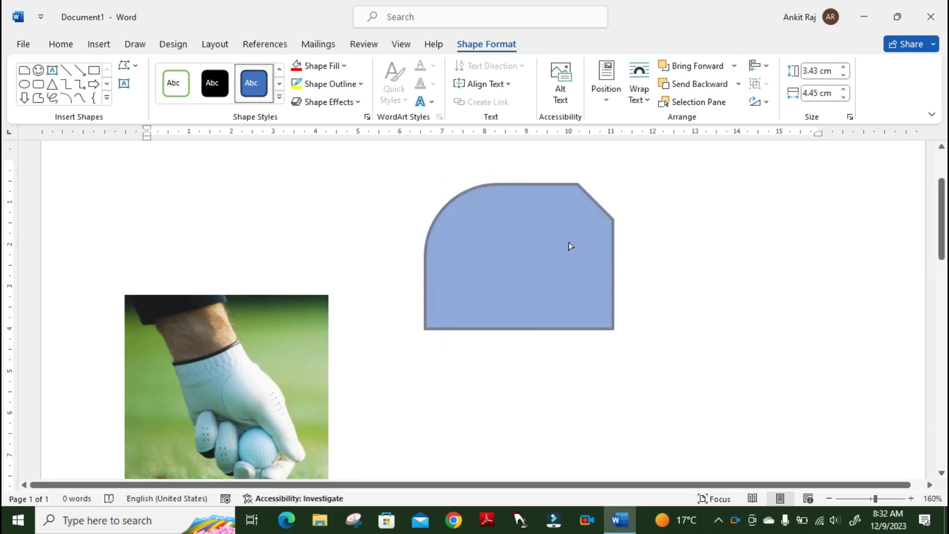
pyautogui.moveTo(486, 327); pyautogui.dragTo(486, 327)
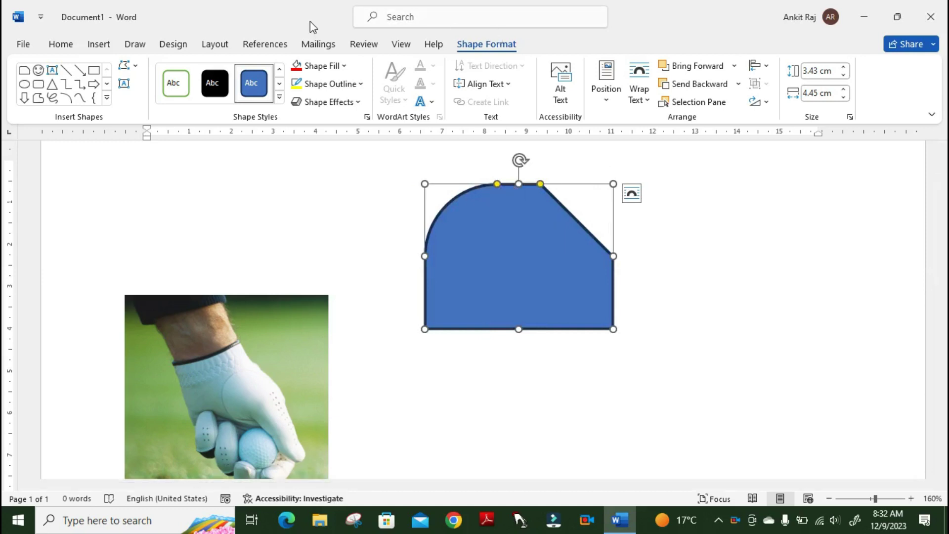
# Turn on Edit Points for the blue shape and show the bottom-left vertex's point menu.
pyautogui.click(130, 68)
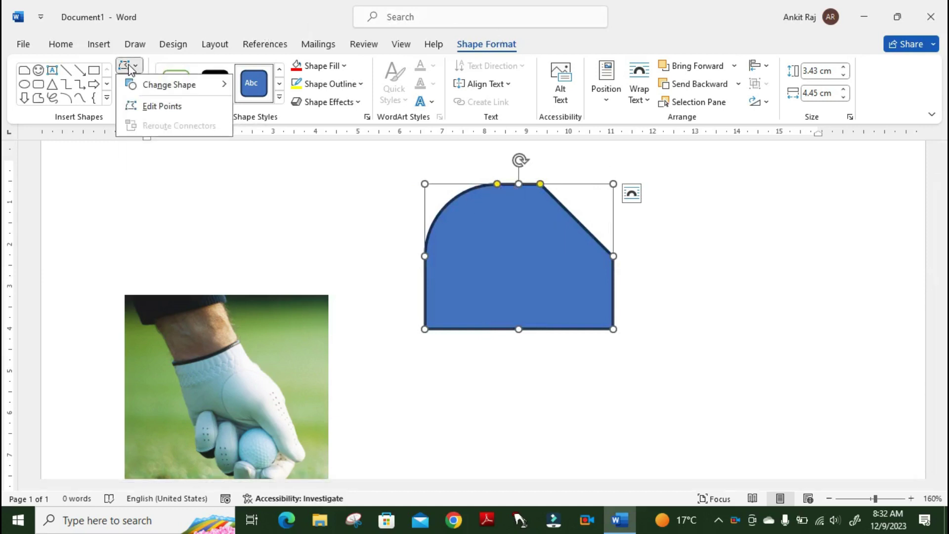
pyautogui.click(165, 107)
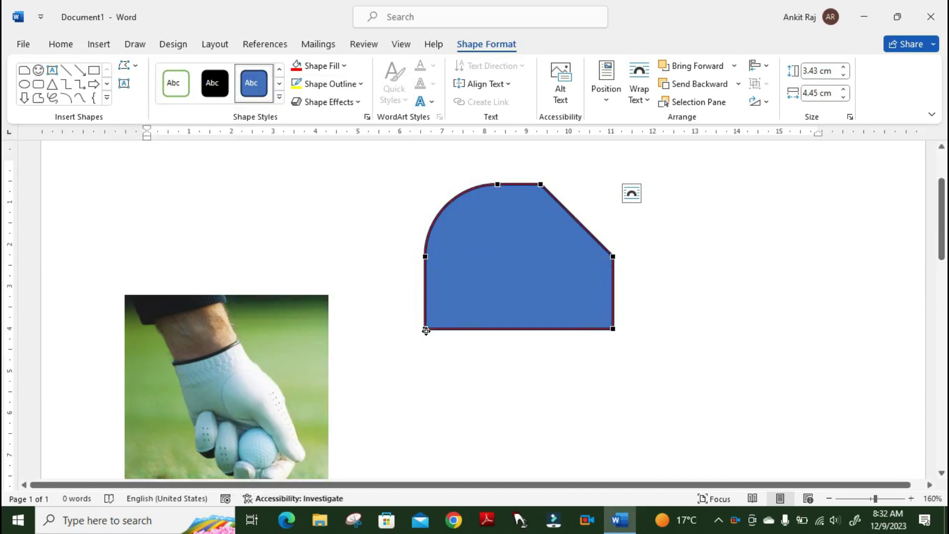
pyautogui.rightClick(425, 330)
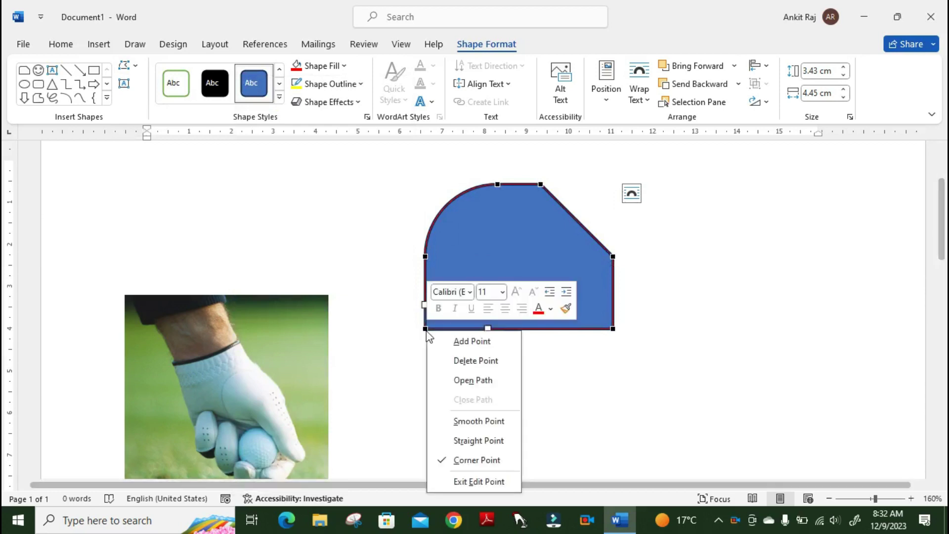
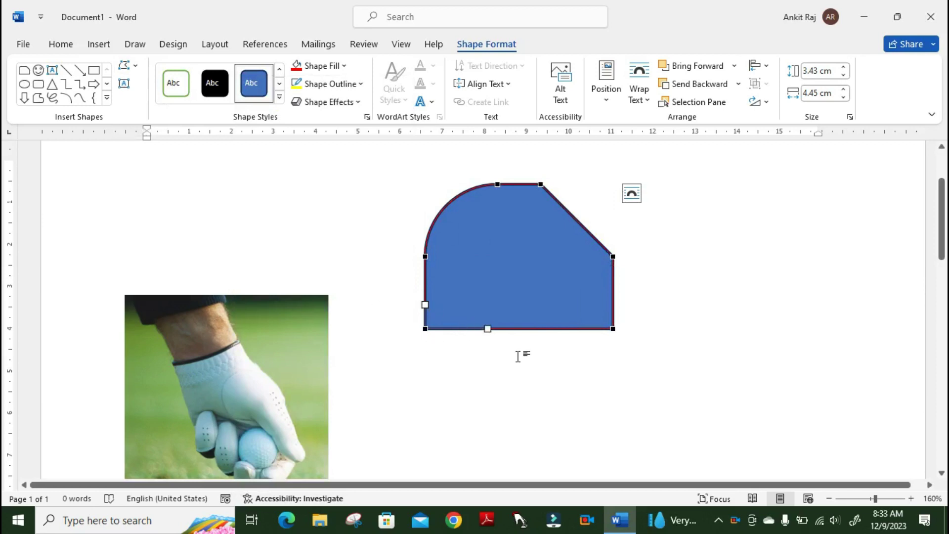
# Arch the blue freeform's bottom edge, and bulge its left, right and top edges.
pyautogui.moveTo(489, 329); pyautogui.dragTo(554, 237)
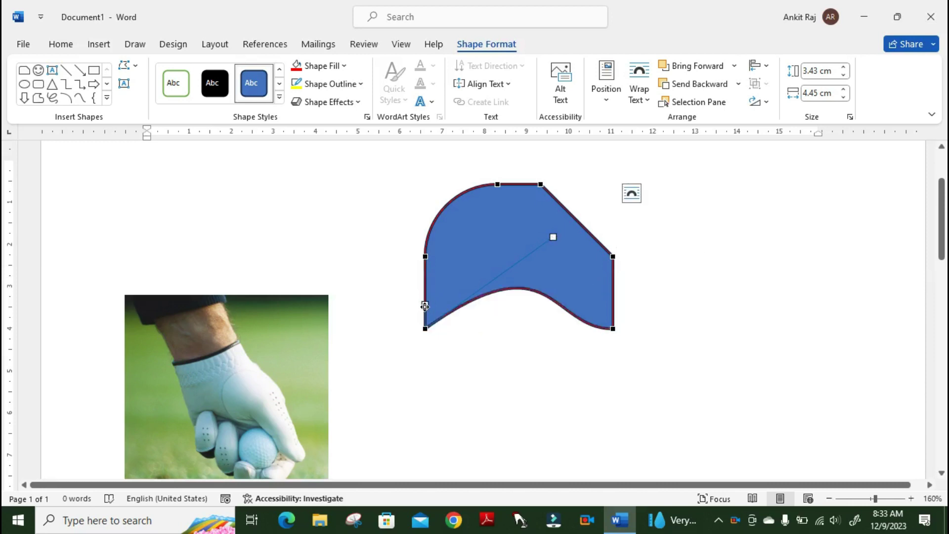
pyautogui.moveTo(424, 305); pyautogui.dragTo(396, 278)
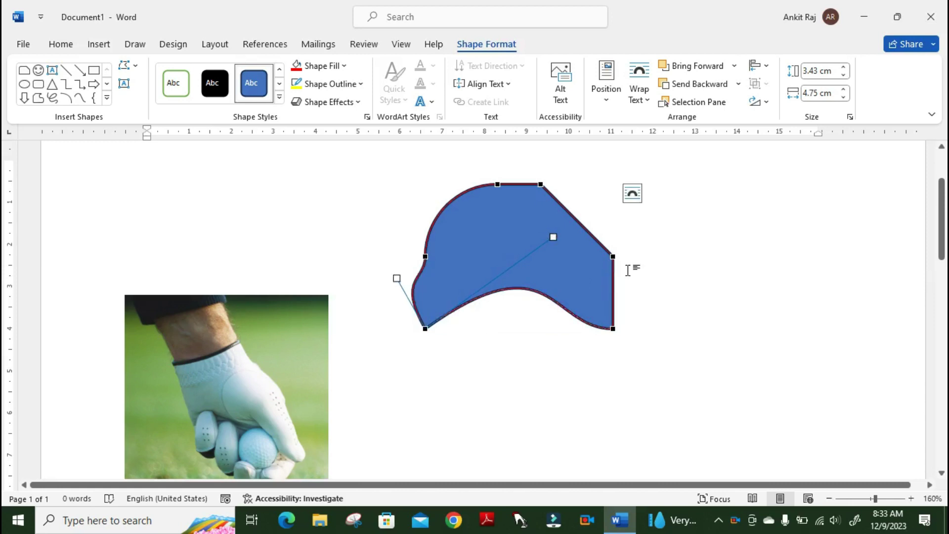
pyautogui.click(611, 256)
pyautogui.moveTo(589, 232); pyautogui.dragTo(624, 183)
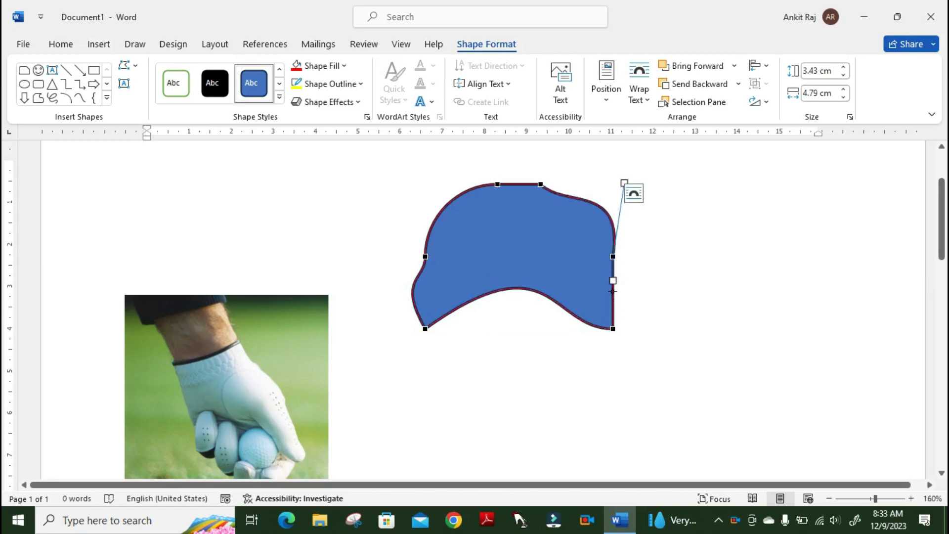
pyautogui.moveTo(613, 282); pyautogui.dragTo(672, 301)
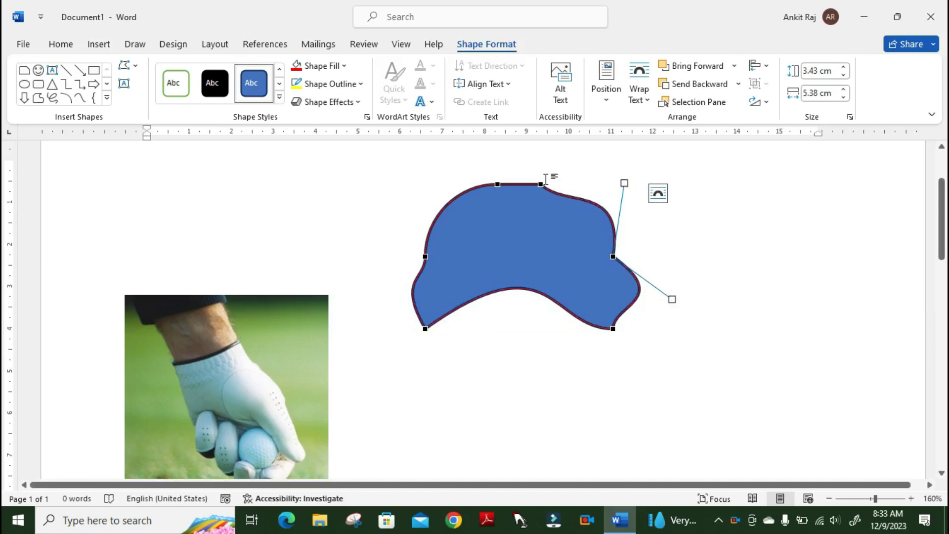
pyautogui.click(543, 184)
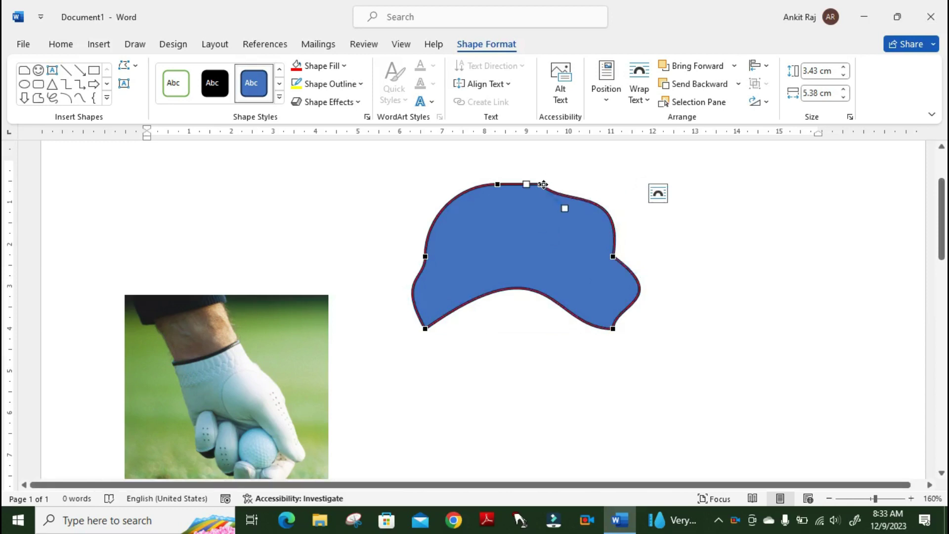
pyautogui.moveTo(565, 209); pyautogui.dragTo(539, 244)
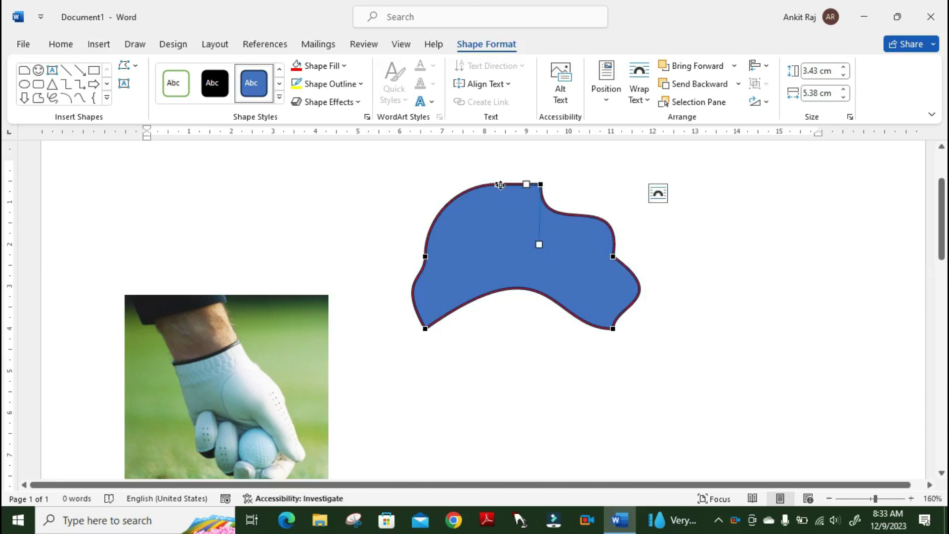
pyautogui.moveTo(528, 184); pyautogui.dragTo(521, 157)
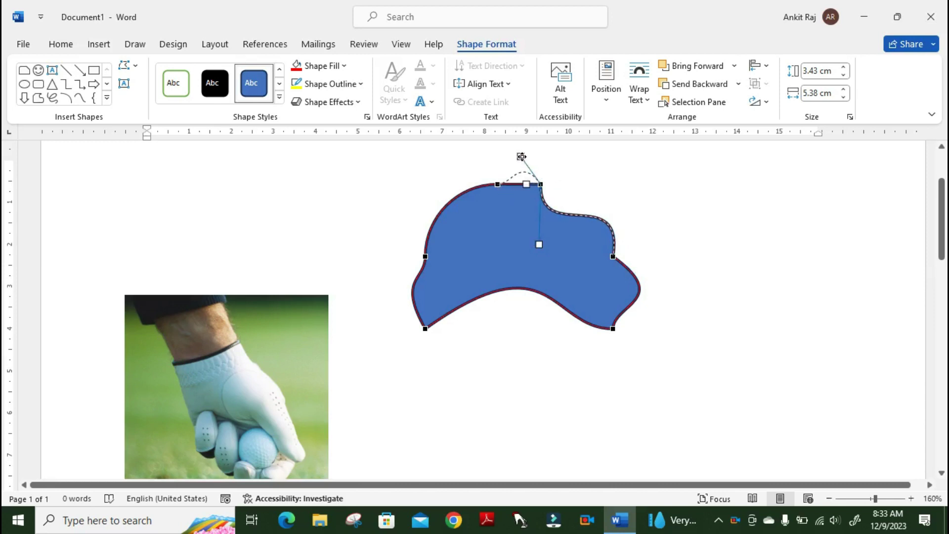
# Reshape the upper-left curves, then add a bottom-edge point and extend its curves.
pyautogui.click(497, 183)
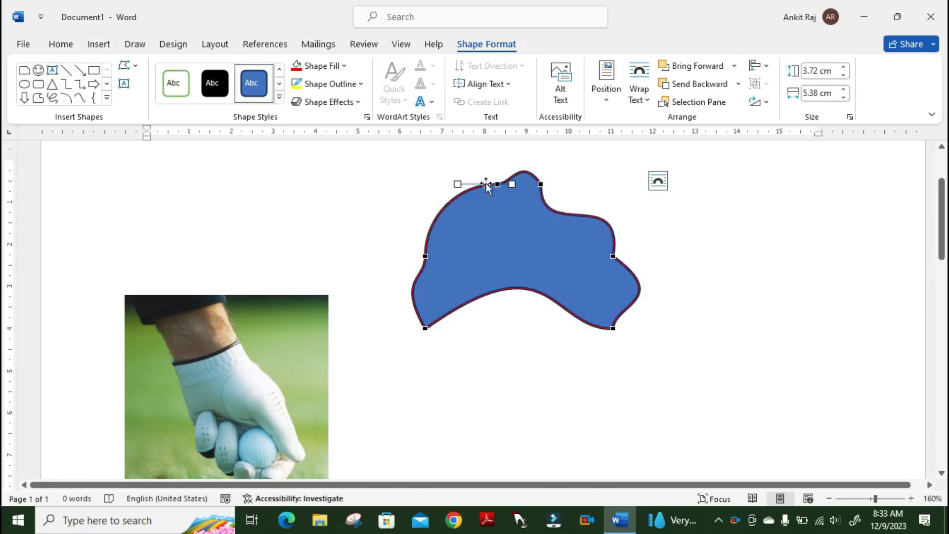
pyautogui.moveTo(461, 184); pyautogui.dragTo(402, 166)
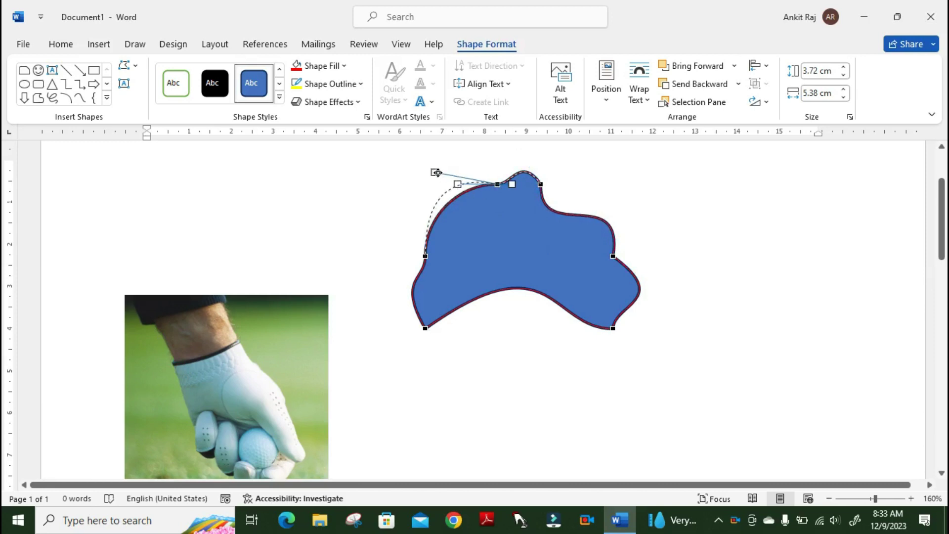
pyautogui.click(426, 258)
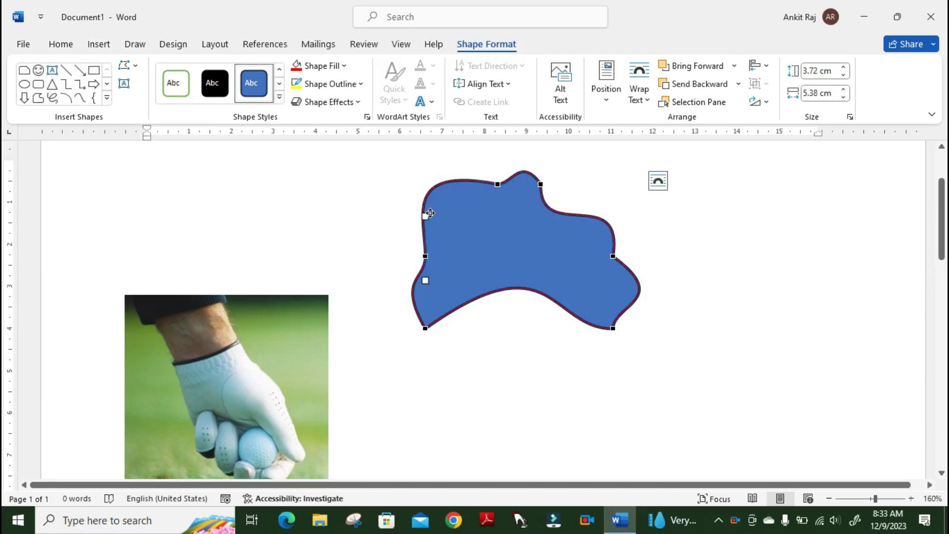
pyautogui.moveTo(425, 216); pyautogui.dragTo(500, 201)
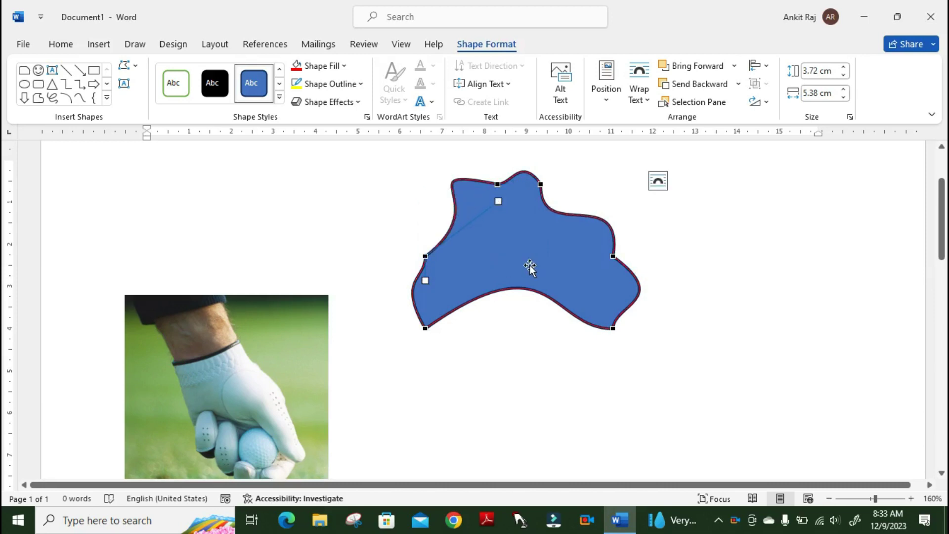
pyautogui.rightClick(511, 295)
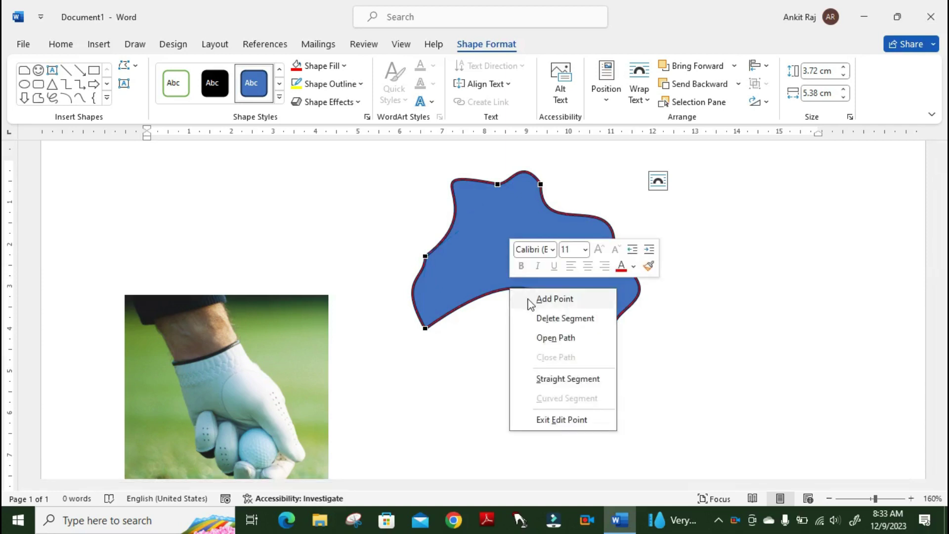
pyautogui.click(532, 298)
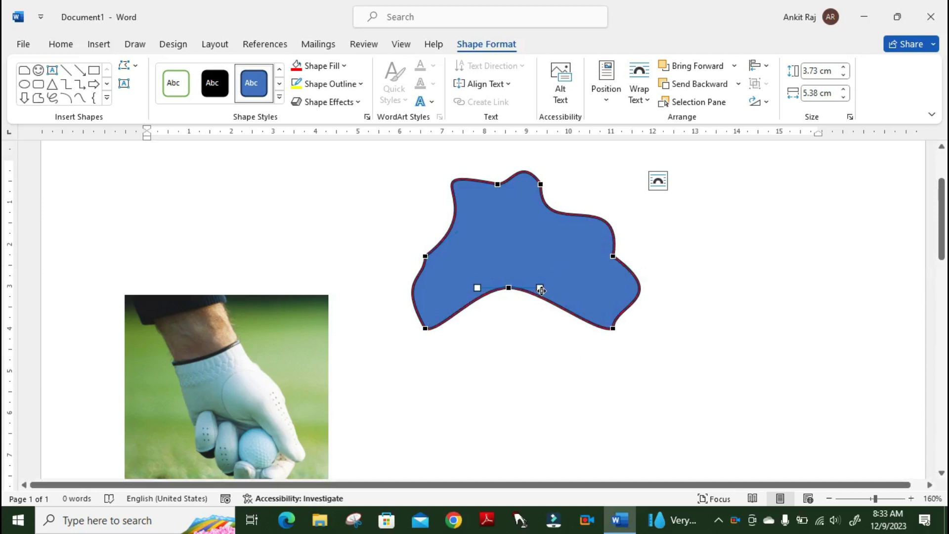
pyautogui.moveTo(540, 289)
pyautogui.mouseDown()
pyautogui.moveTo(543, 341)
pyautogui.moveTo(577, 272)
pyautogui.moveTo(529, 211)
pyautogui.mouseUp()
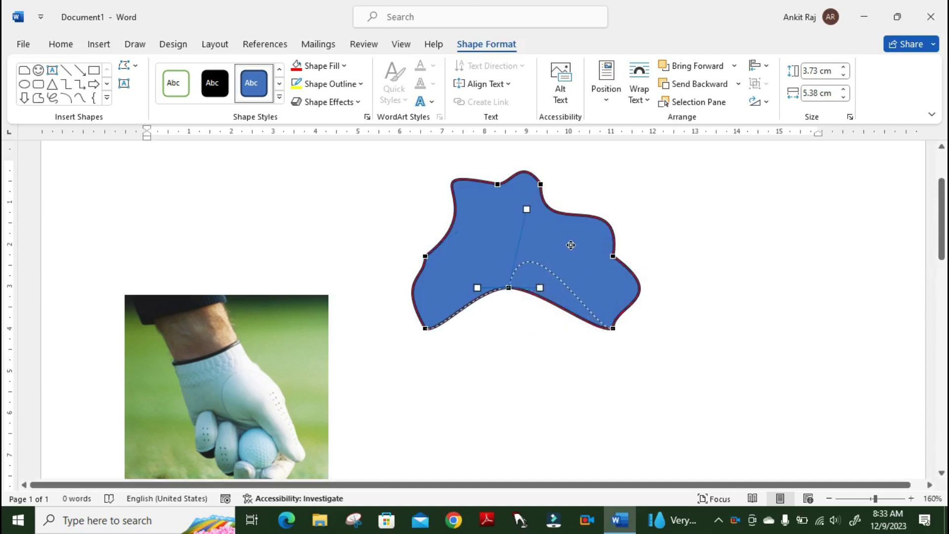
pyautogui.moveTo(571, 246); pyautogui.dragTo(553, 390)
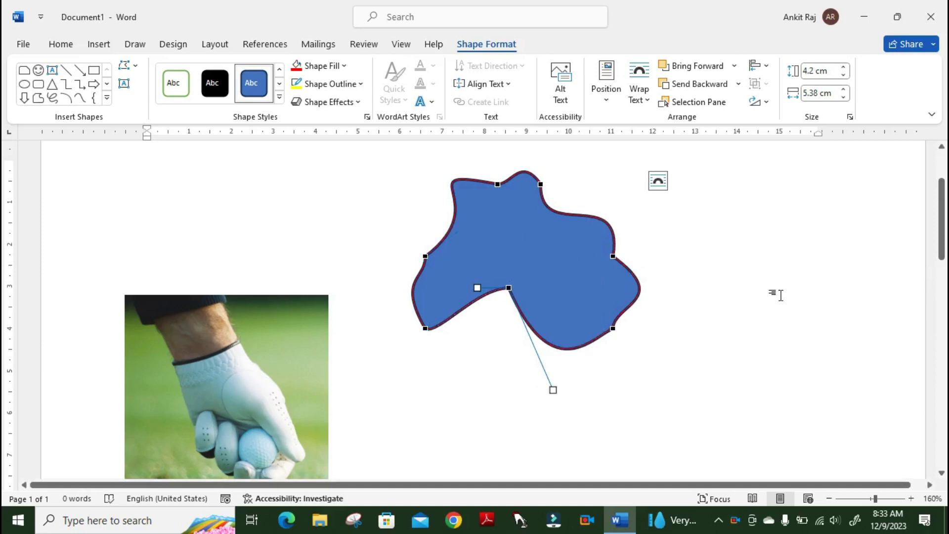
pyautogui.click(763, 311)
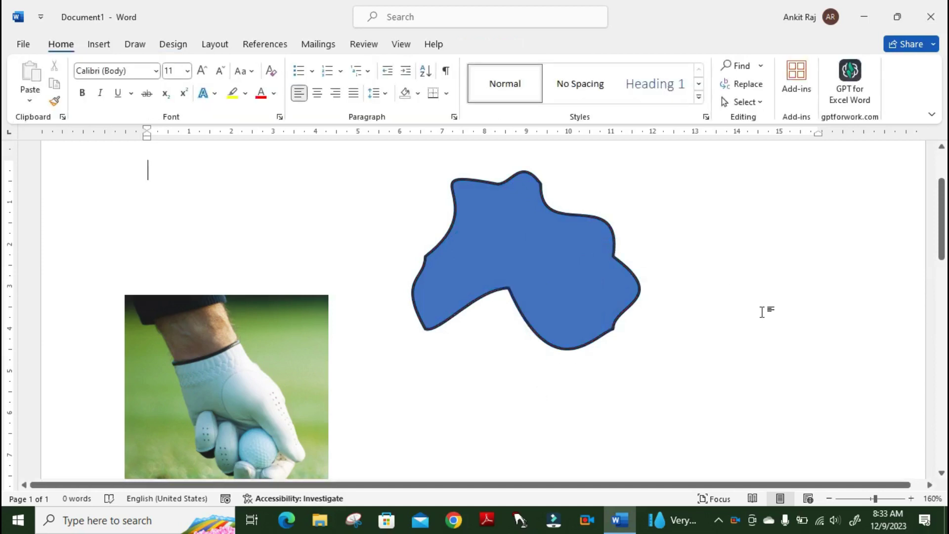
# Clear the page and draw a new rectangle near the top-left.
pyautogui.hotkey('ctrl', 'a')
pyautogui.press('Delete')
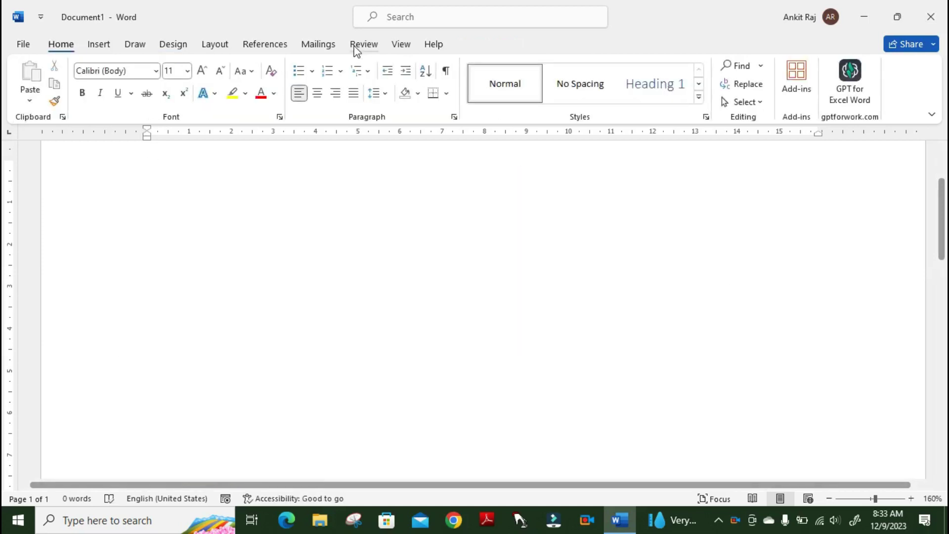
pyautogui.click(99, 44)
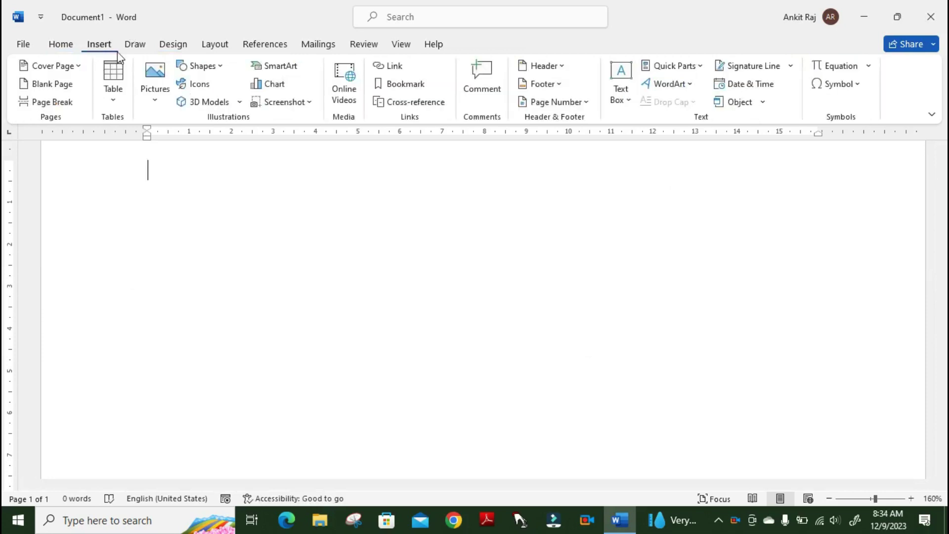
pyautogui.click(199, 66)
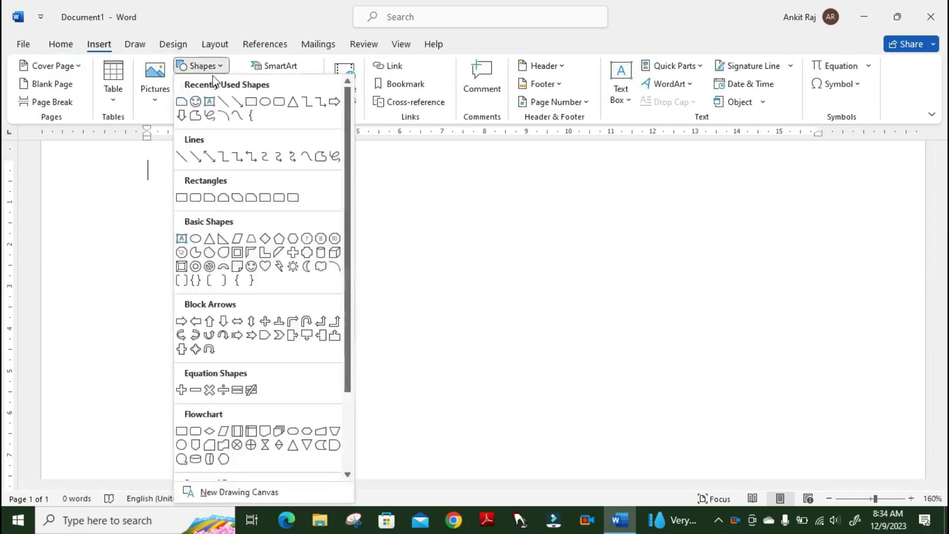
pyautogui.click(253, 103)
pyautogui.moveTo(201, 166); pyautogui.dragTo(434, 333)
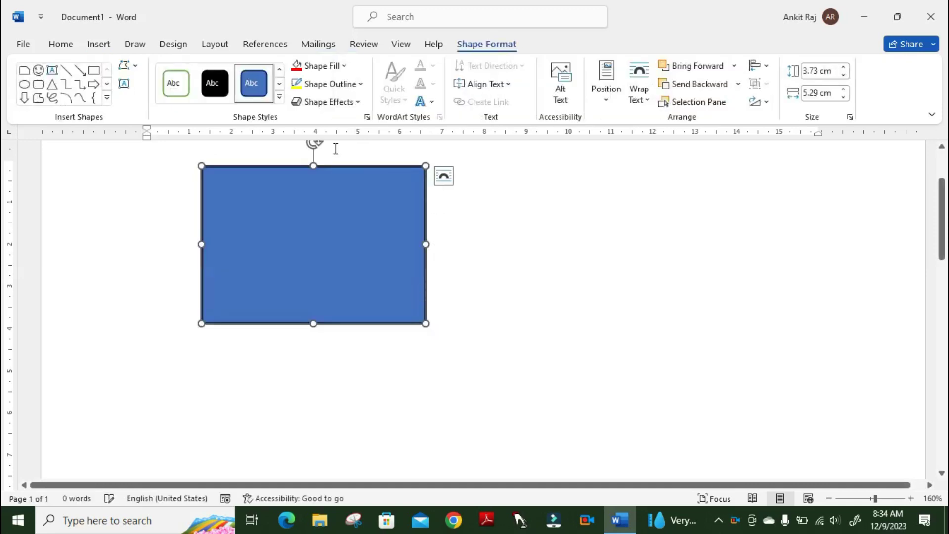
# Delete the rectangle's top-left corner point, turning it into a right triangle.
pyautogui.click(131, 65)
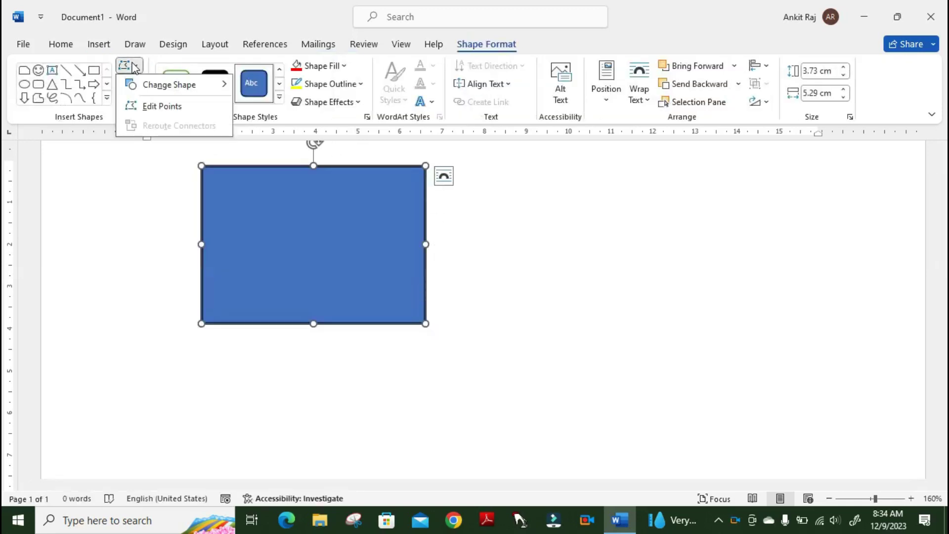
pyautogui.click(143, 107)
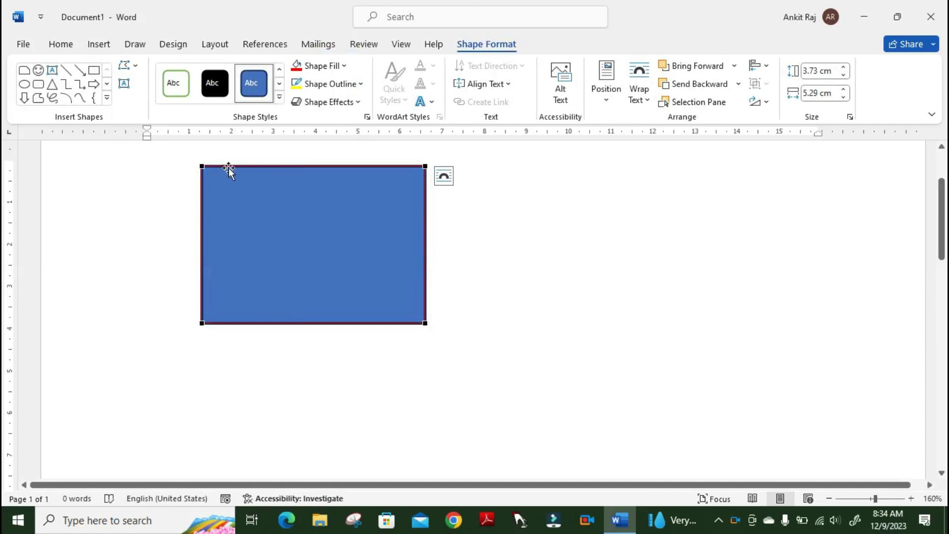
pyautogui.rightClick(203, 166)
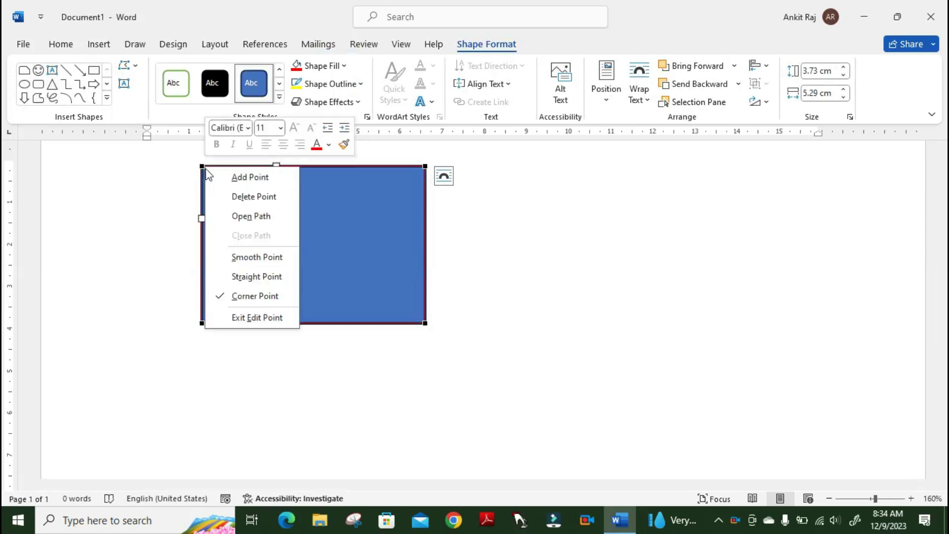
pyautogui.click(239, 198)
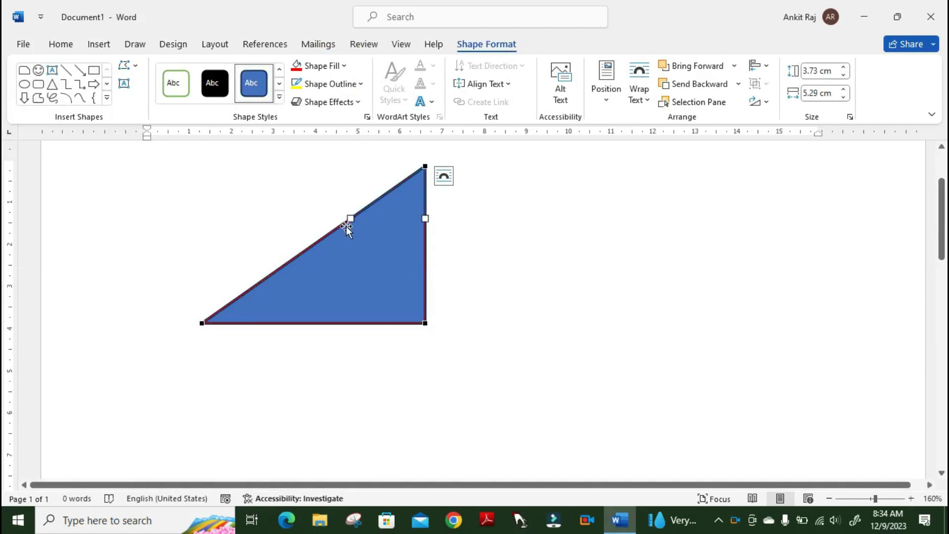
# Curve the triangle's diagonal, give its left side an S-curve and bulge its right edge.
pyautogui.moveTo(349, 219); pyautogui.dragTo(396, 303)
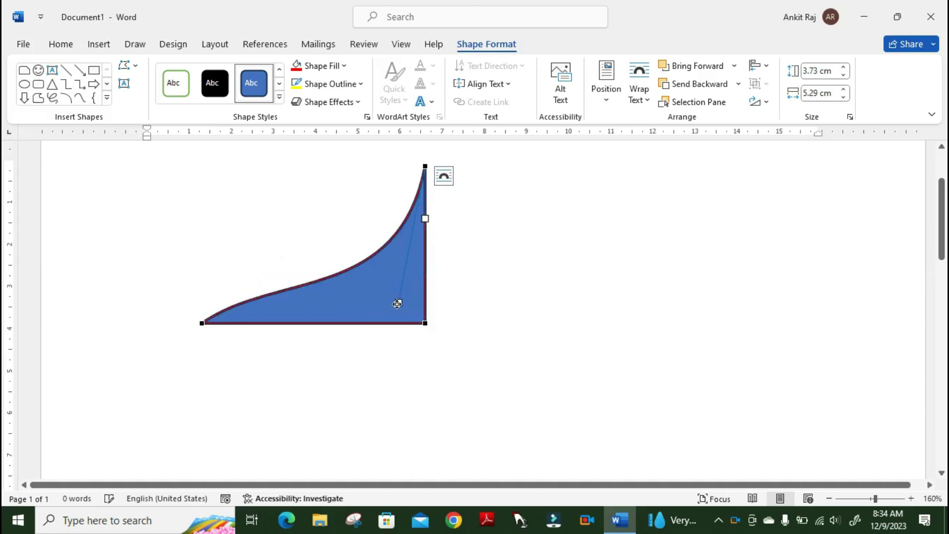
pyautogui.click(206, 324)
pyautogui.moveTo(276, 271); pyautogui.dragTo(294, 298)
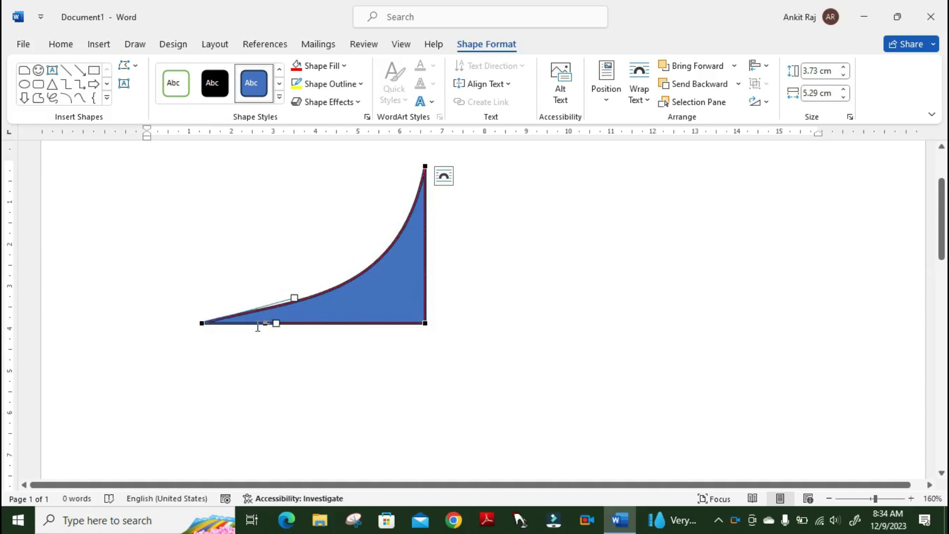
pyautogui.moveTo(296, 298); pyautogui.dragTo(223, 183)
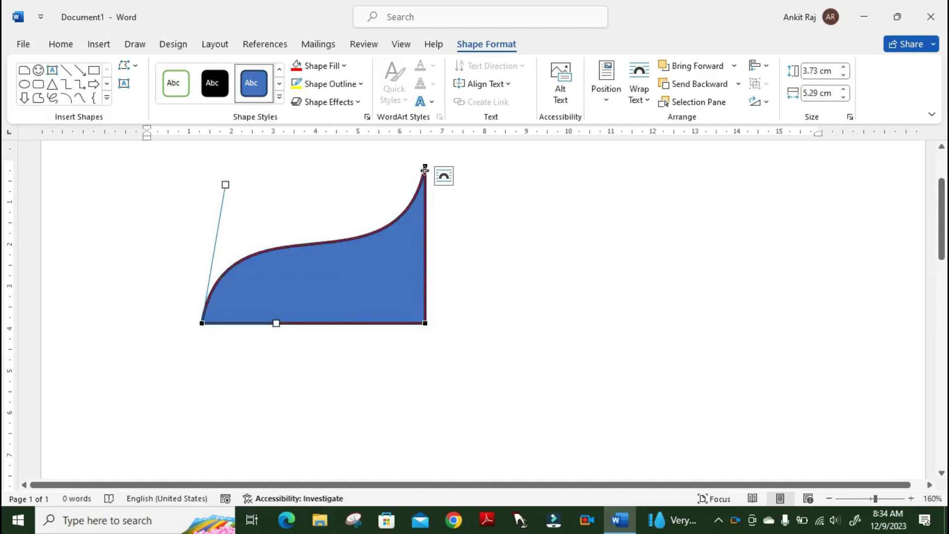
pyautogui.click(423, 321)
pyautogui.moveTo(424, 272); pyautogui.dragTo(477, 293)
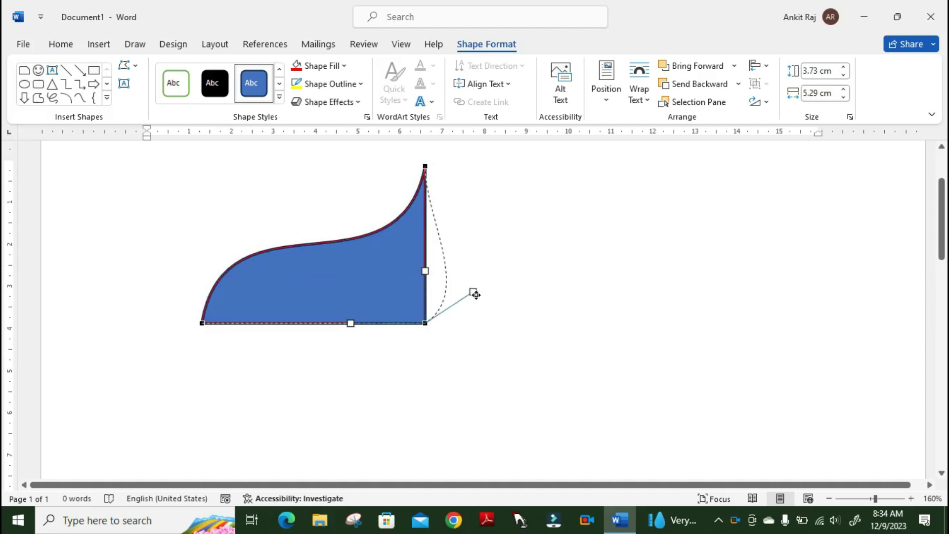
pyautogui.click(570, 241)
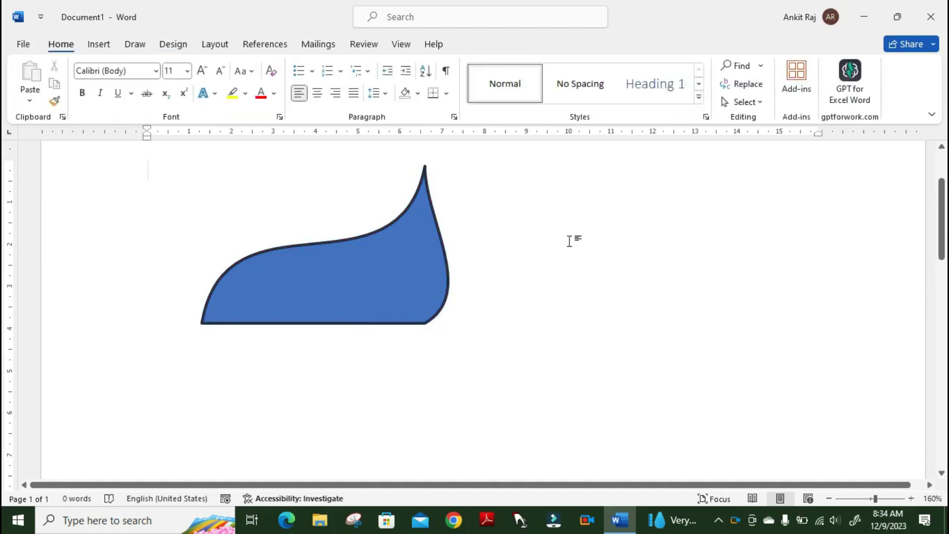
# Delete all document content and open the Icons library of Stock Images.
pyautogui.hotkey('ctrl', 'a')
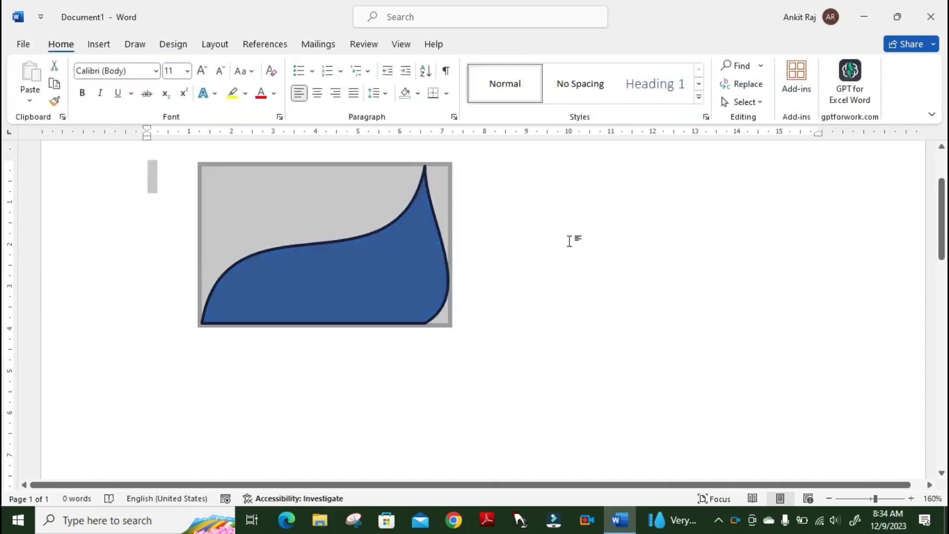
pyautogui.press('Delete')
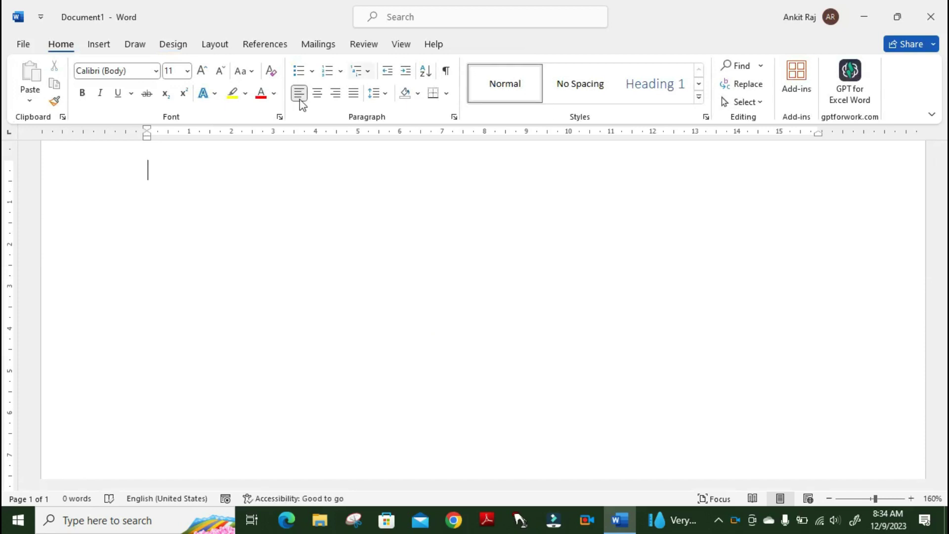
pyautogui.click(98, 49)
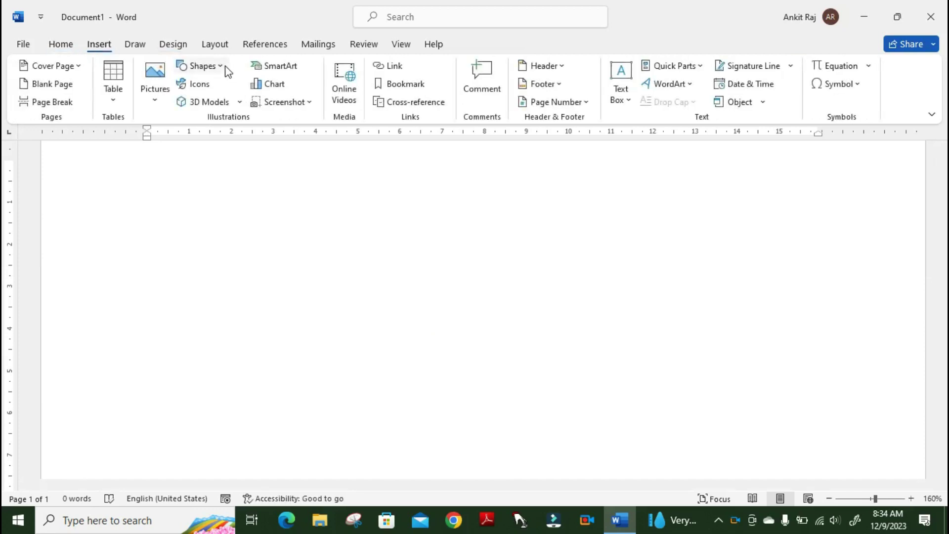
pyautogui.click(205, 85)
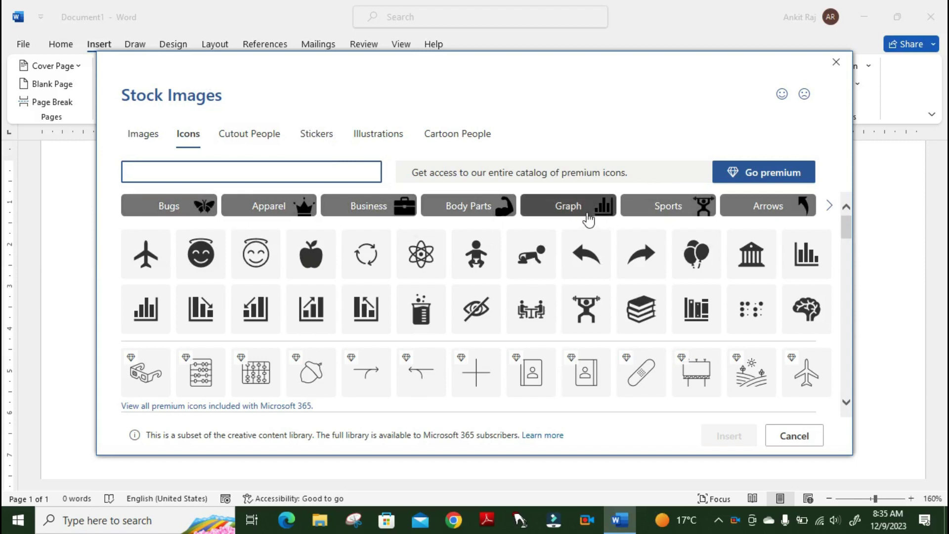
# Filter the stock icons to the Graph category, then to Bugs.
pyautogui.click(585, 218)
pyautogui.click(585, 218)
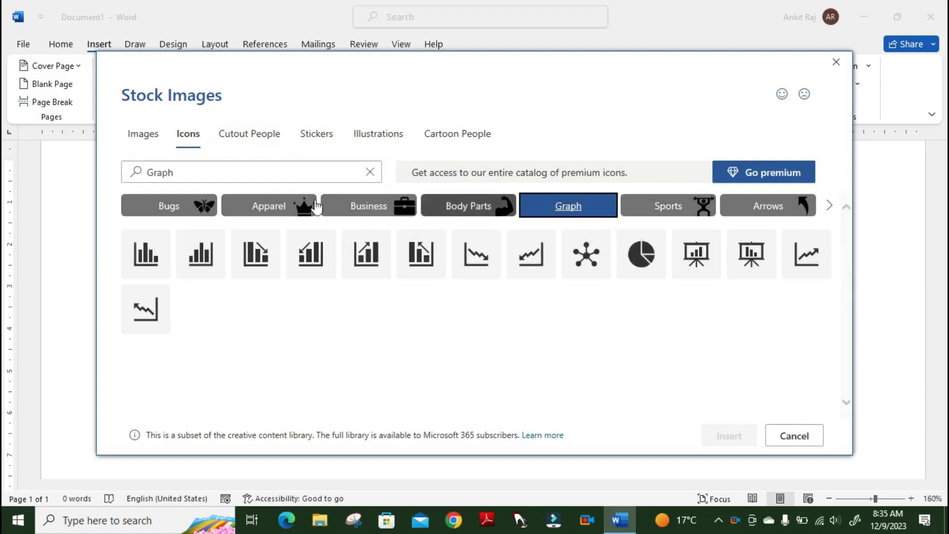
pyautogui.click(206, 216)
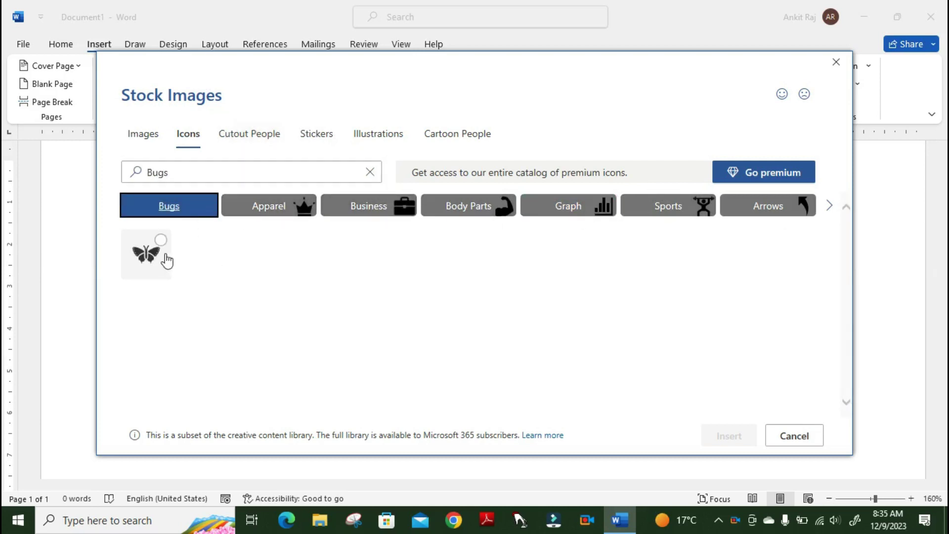
# Check Cutout People, Stickers, Illustrations, Icons and Images for Bugs results, then focus the search box.
pyautogui.click(230, 141)
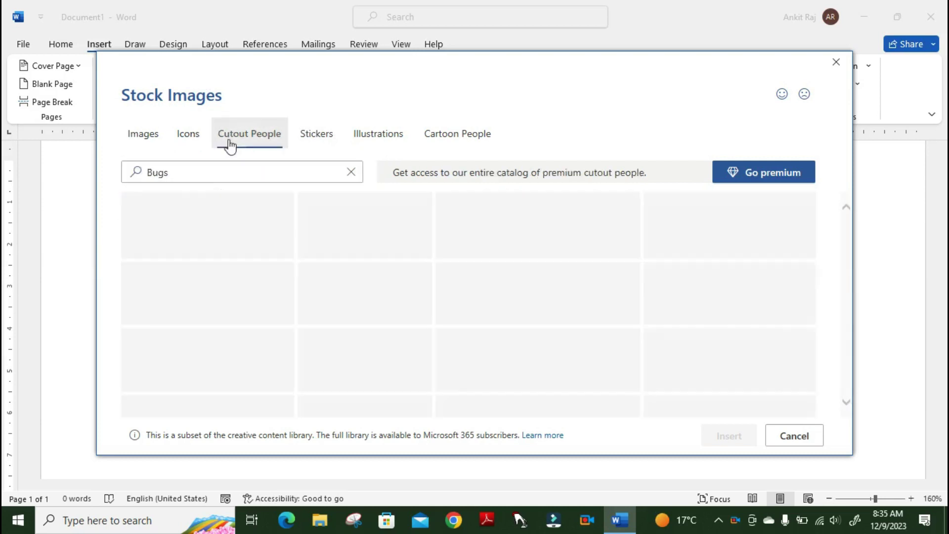
pyautogui.click(312, 140)
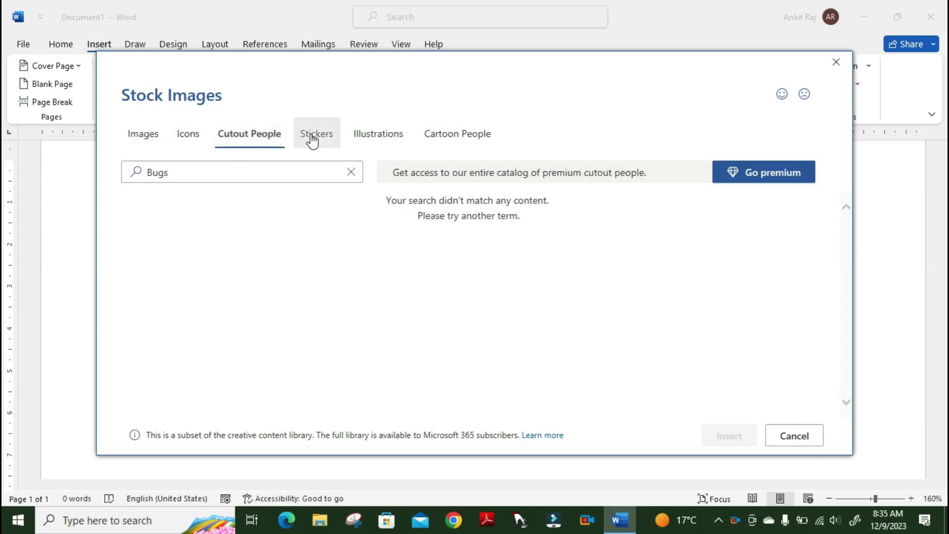
pyautogui.click(378, 142)
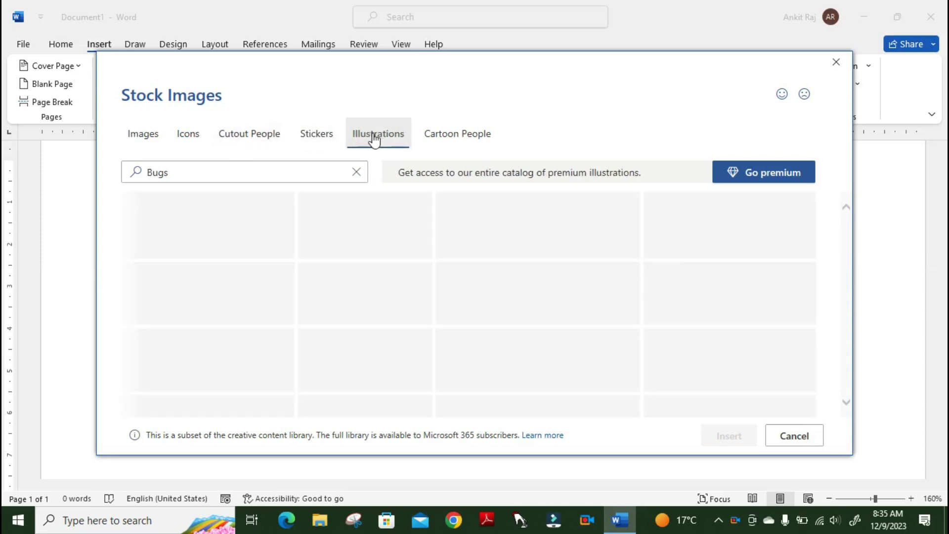
pyautogui.click(231, 142)
pyautogui.click(195, 140)
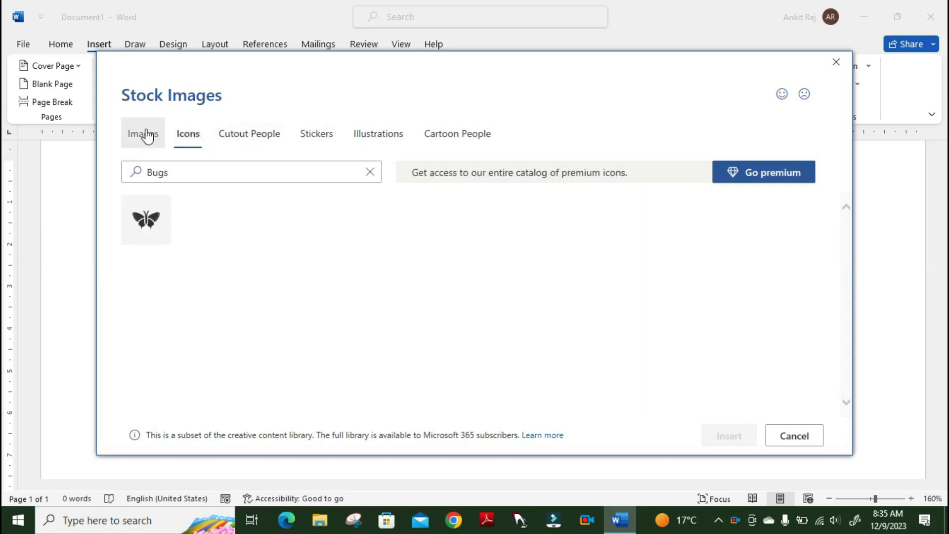
pyautogui.click(142, 135)
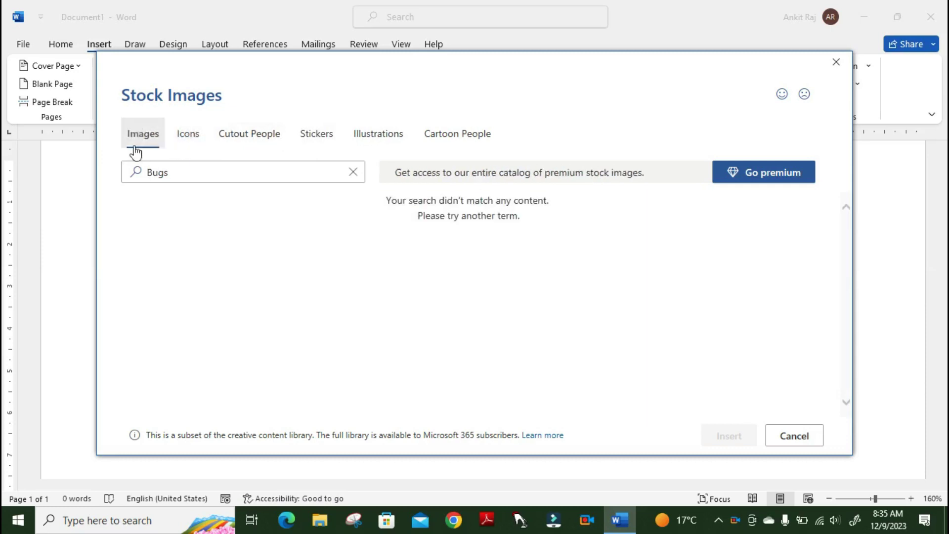
pyautogui.click(182, 170)
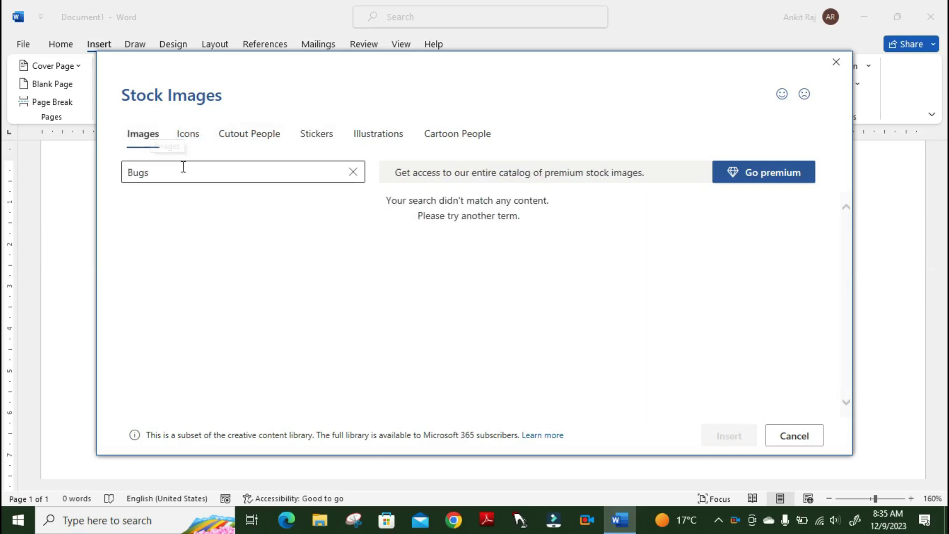
pyautogui.click(186, 172)
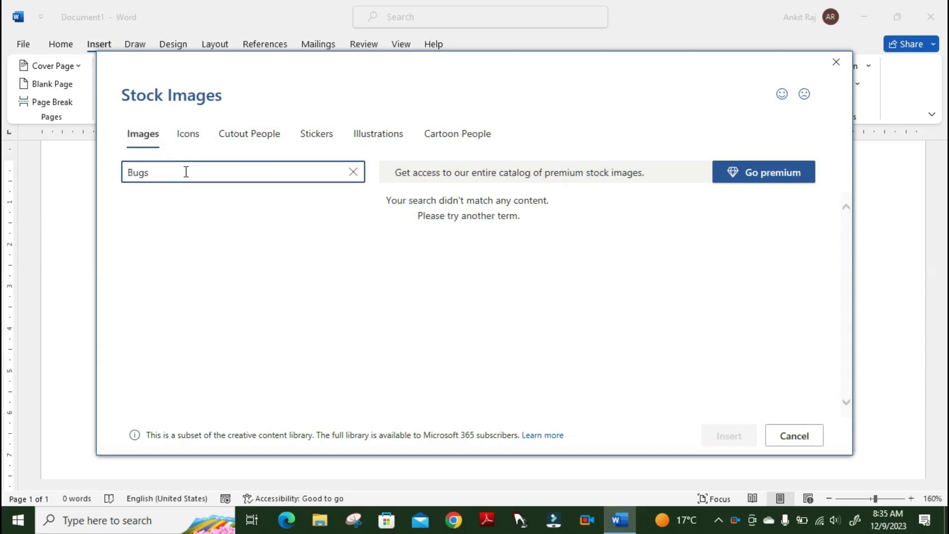
# Clear the Bugs search, browse to Cartoon People and pick the crouching figure.
pyautogui.click(354, 173)
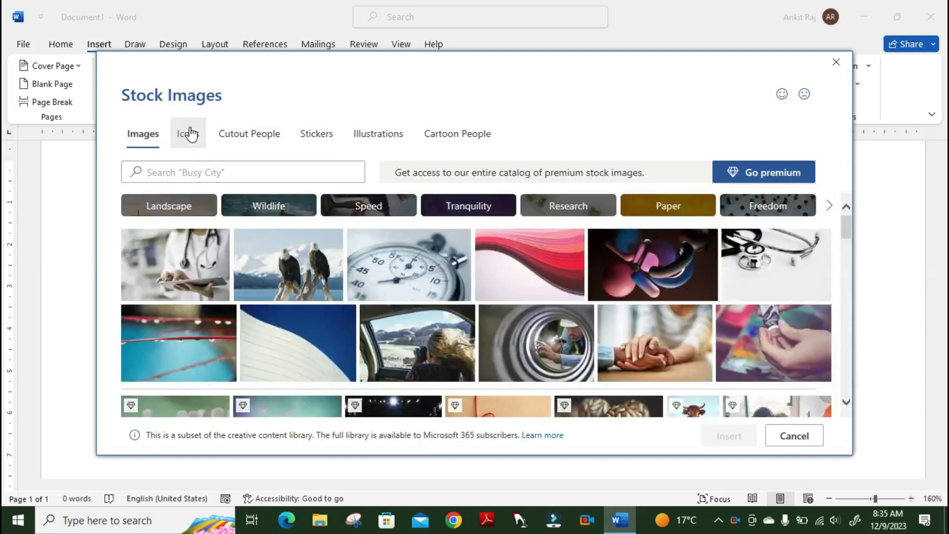
pyautogui.click(190, 133)
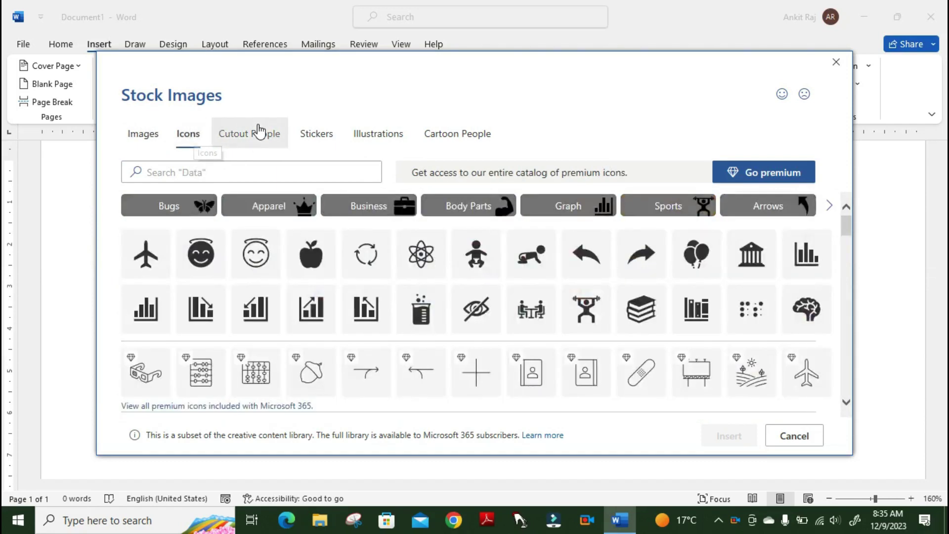
pyautogui.click(261, 133)
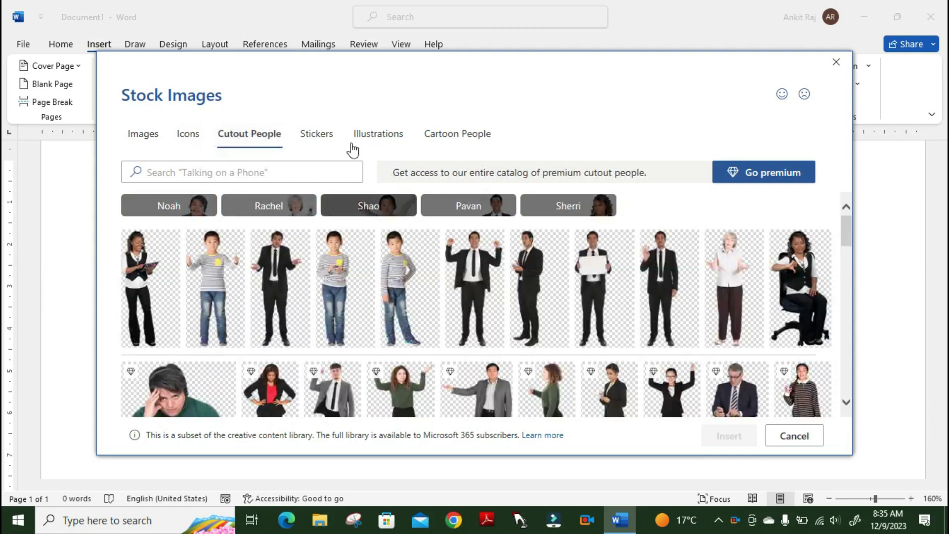
pyautogui.click(317, 141)
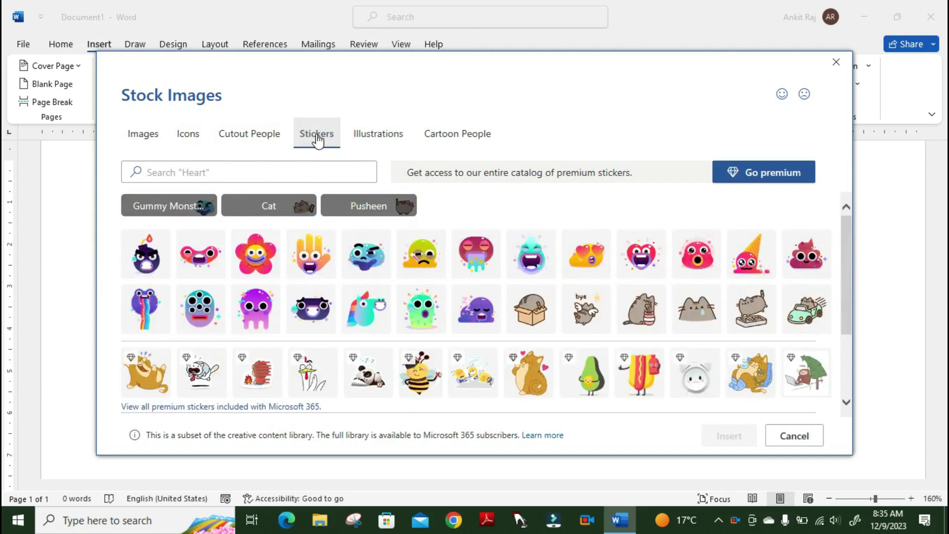
pyautogui.click(378, 138)
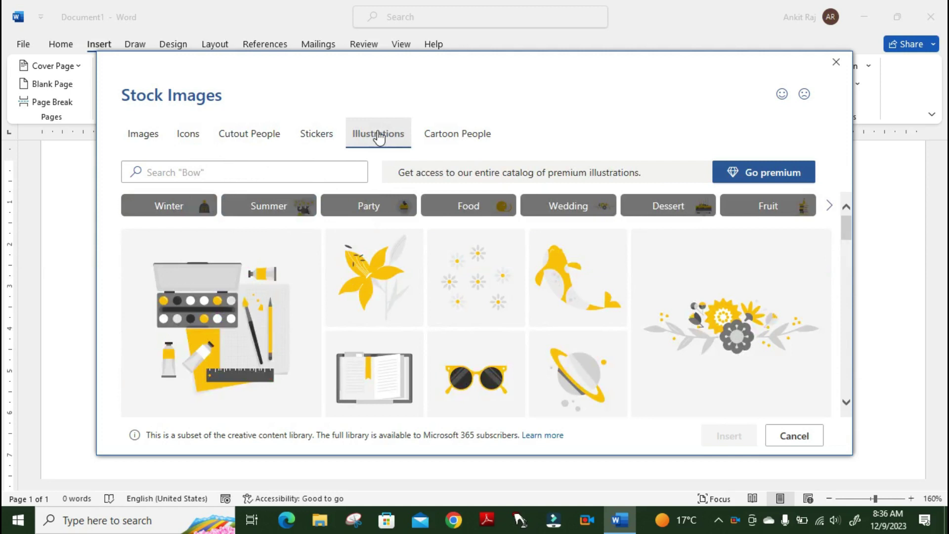
pyautogui.click(469, 141)
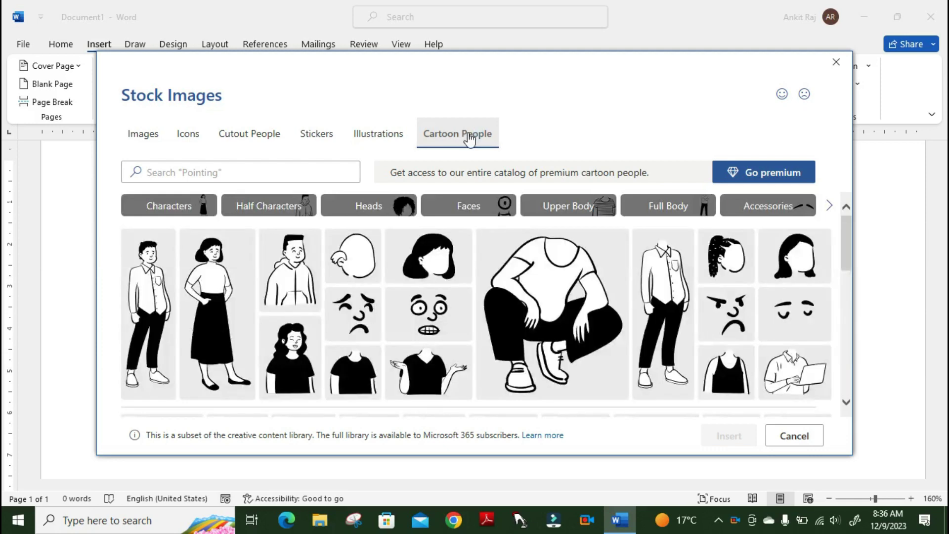
pyautogui.moveTo(552, 314)
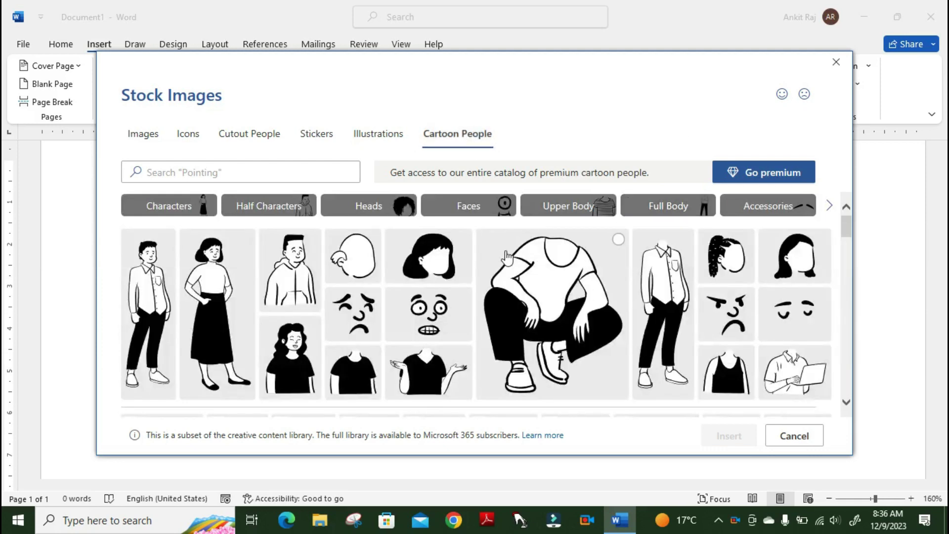
pyautogui.click(540, 266)
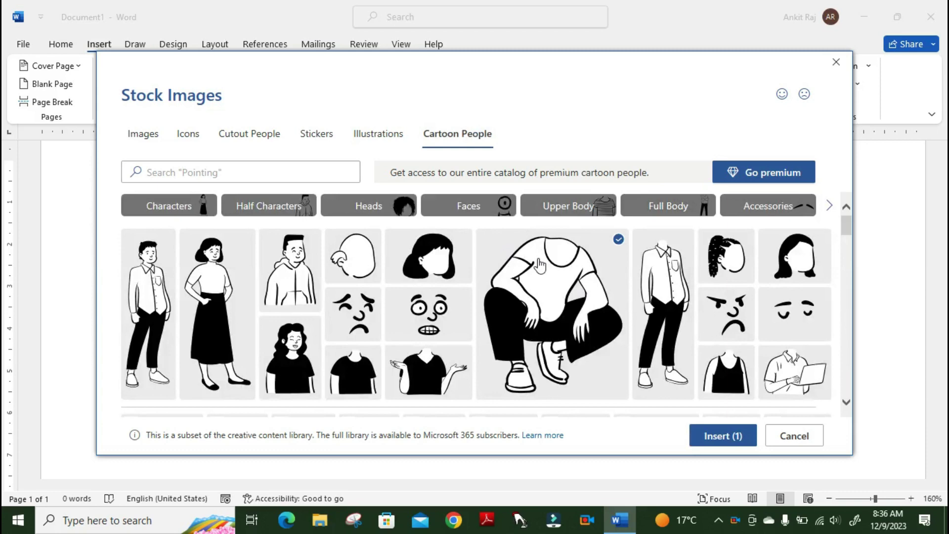
pyautogui.press('Escape')
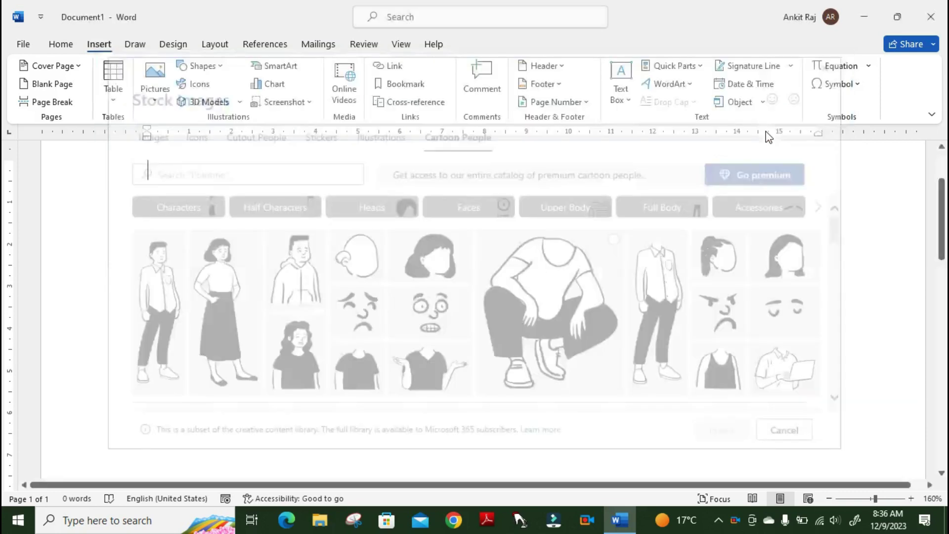
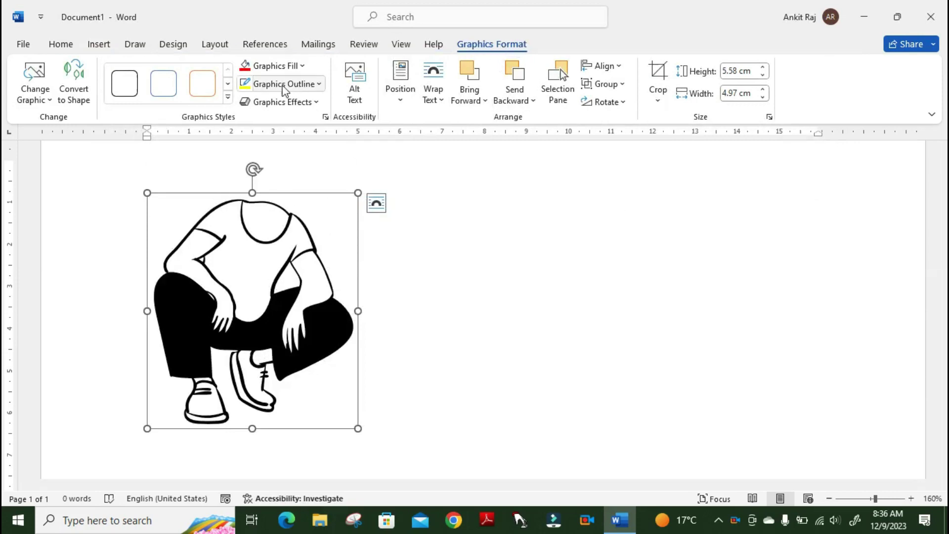
# Give the squatting figure a Dark Blue fill and Dark Blue outline, then deselect it.
pyautogui.click(281, 70)
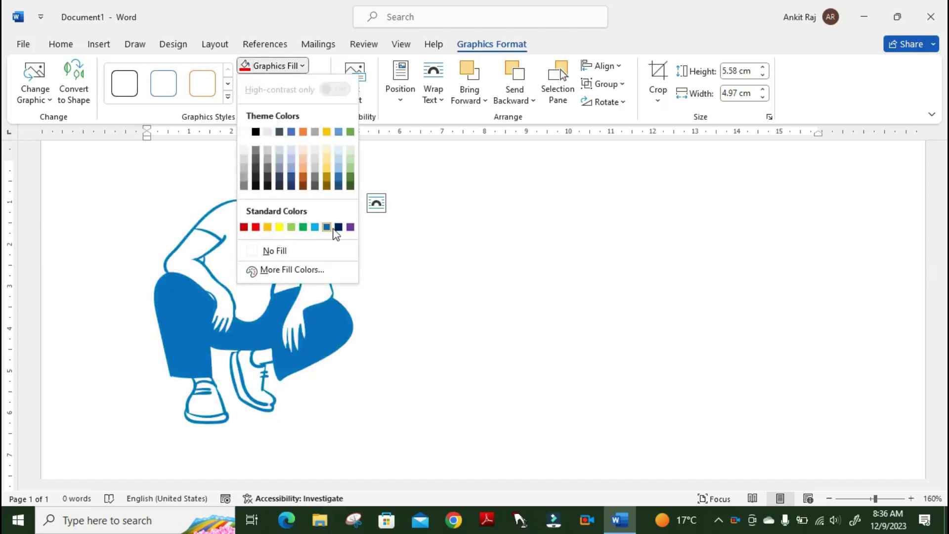
pyautogui.click(339, 228)
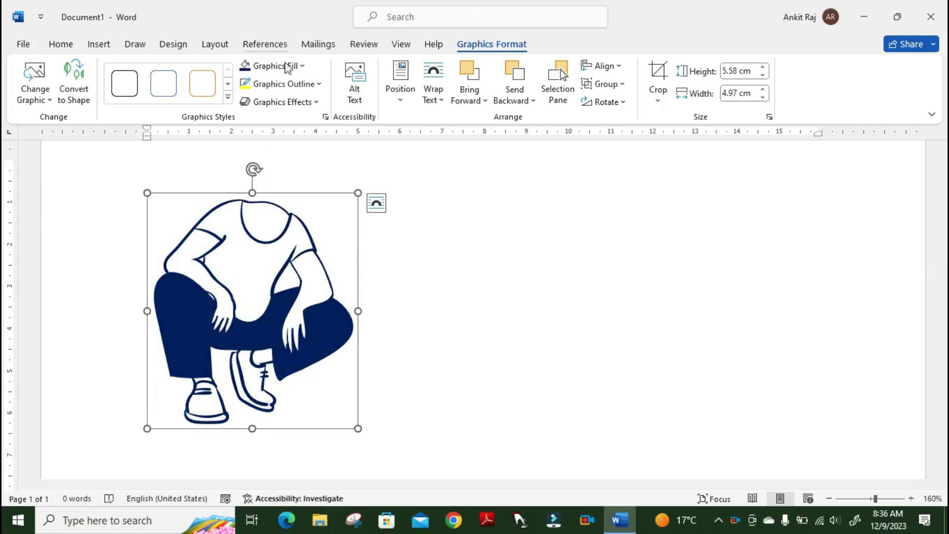
pyautogui.click(290, 87)
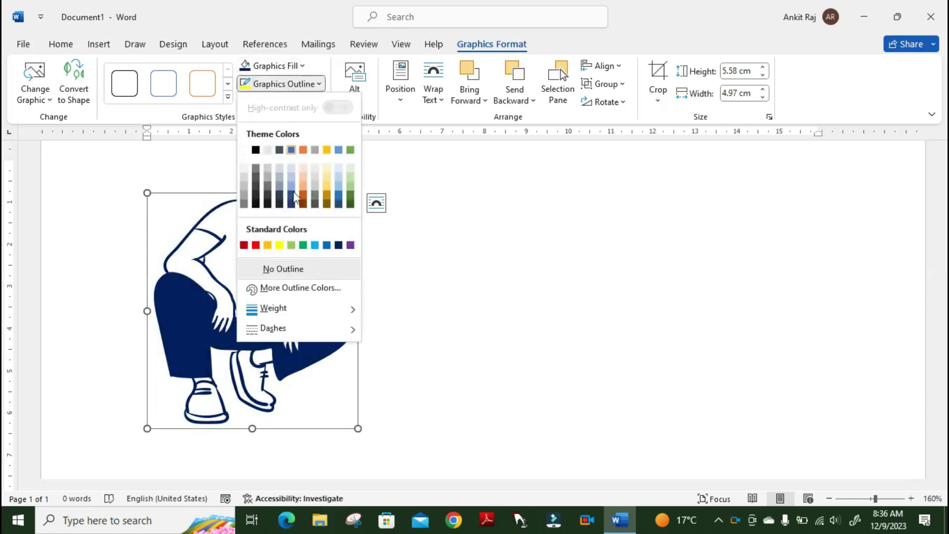
pyautogui.click(339, 246)
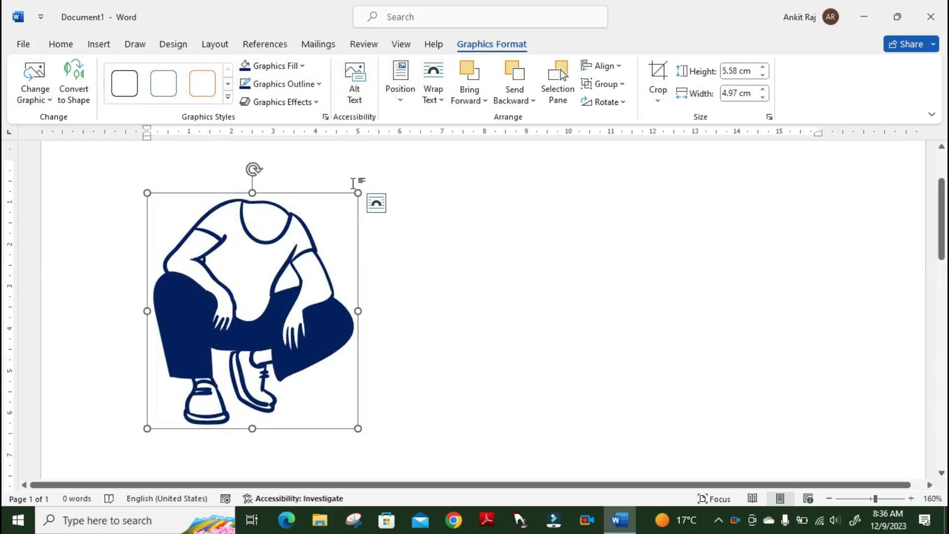
pyautogui.click(408, 241)
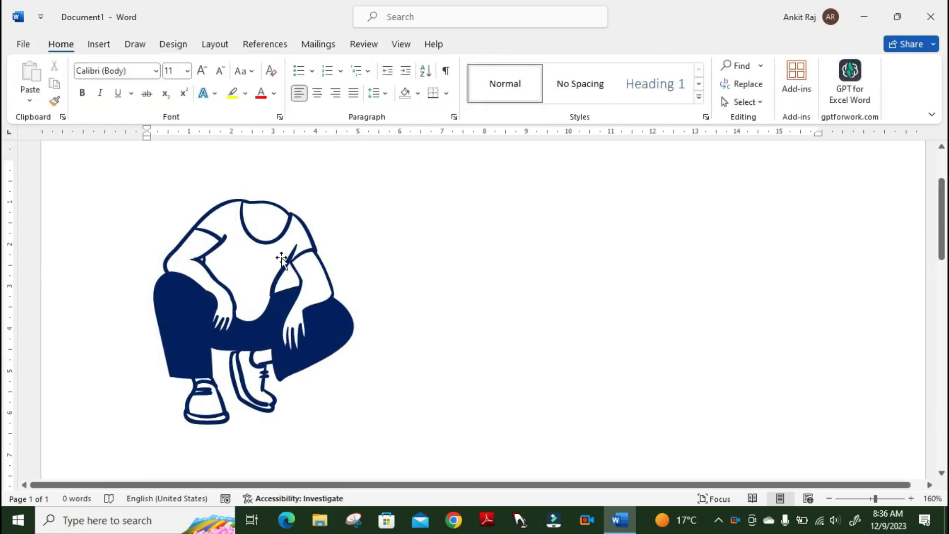
# Delete the figure graphic and bring up the Stock 3D Models library.
pyautogui.click(262, 276)
pyautogui.press('Delete')
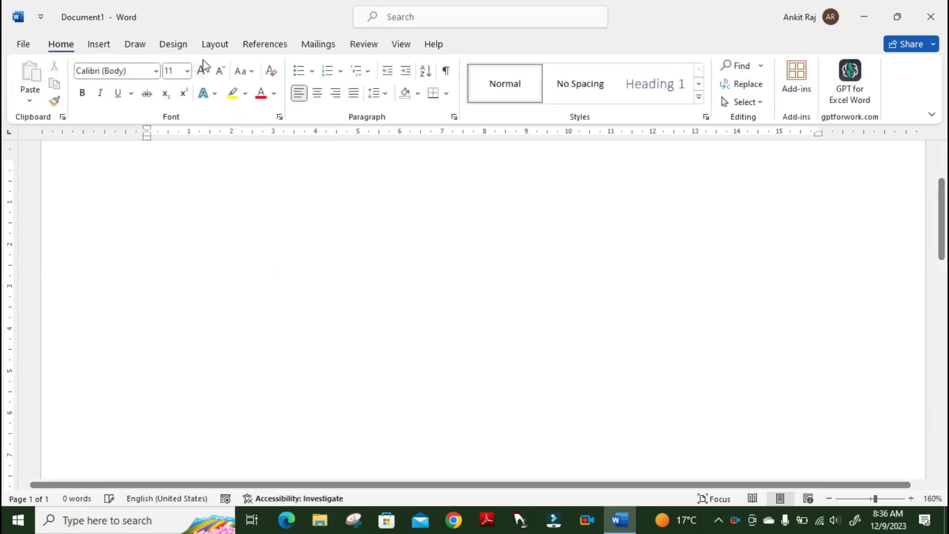
pyautogui.click(98, 44)
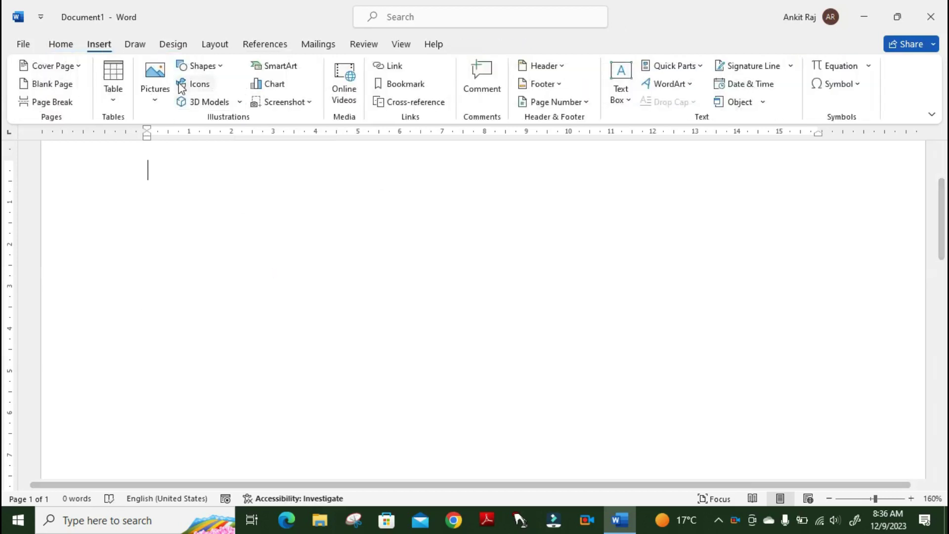
pyautogui.click(240, 104)
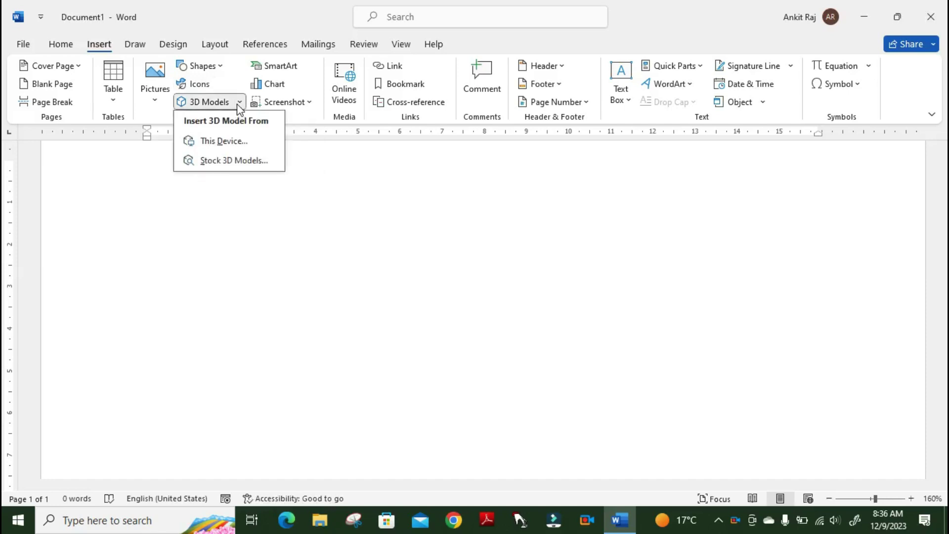
pyautogui.click(279, 158)
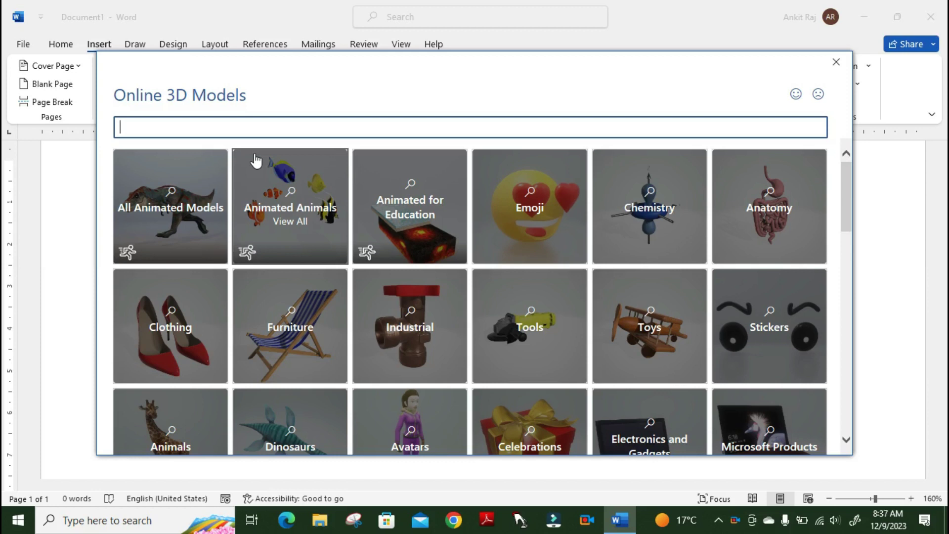
# Insert the animated Earth globe from the All Animated Models category.
pyautogui.click(204, 191)
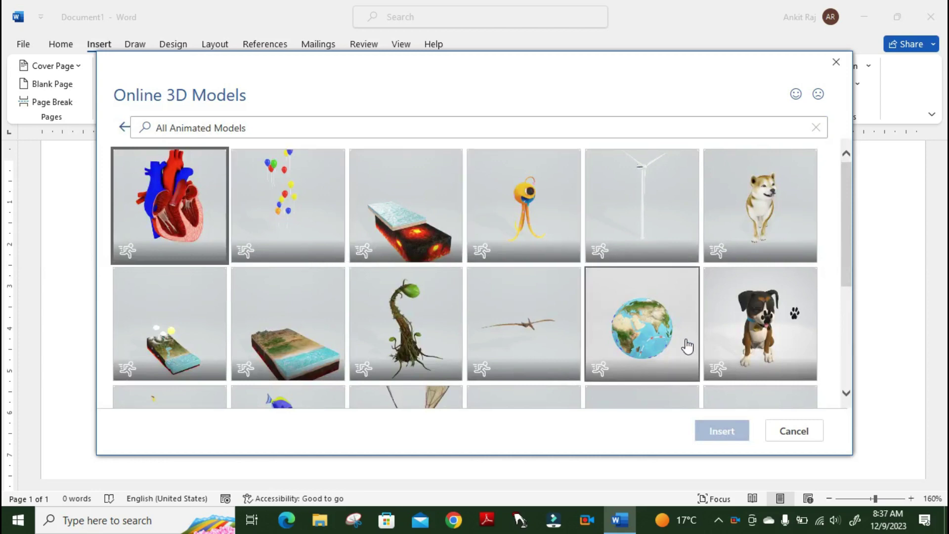
pyautogui.click(652, 330)
pyautogui.doubleClick(651, 331)
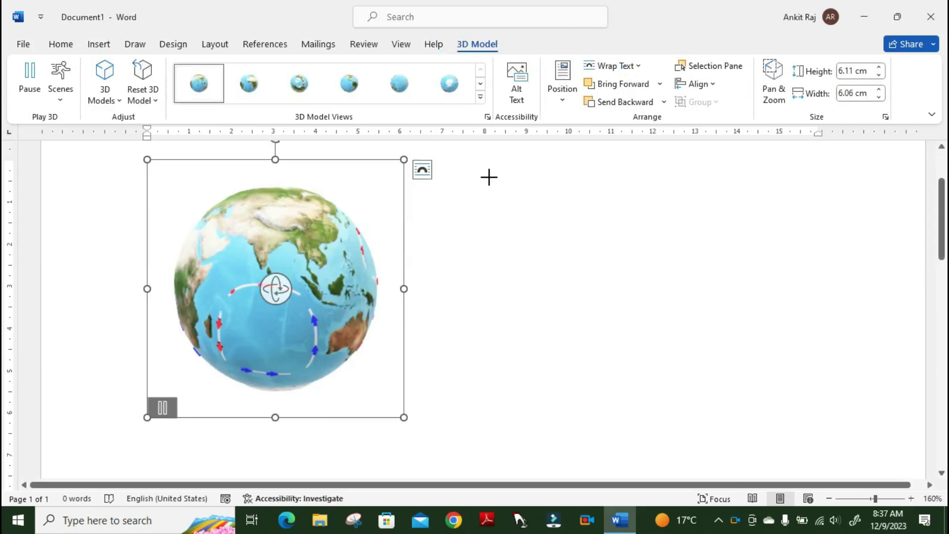
# Enlarge the globe to about 10.77 × 9.98 cm, turn it toward Asia, and move it right.
pyautogui.moveTo(488, 177); pyautogui.dragTo(502, 184)
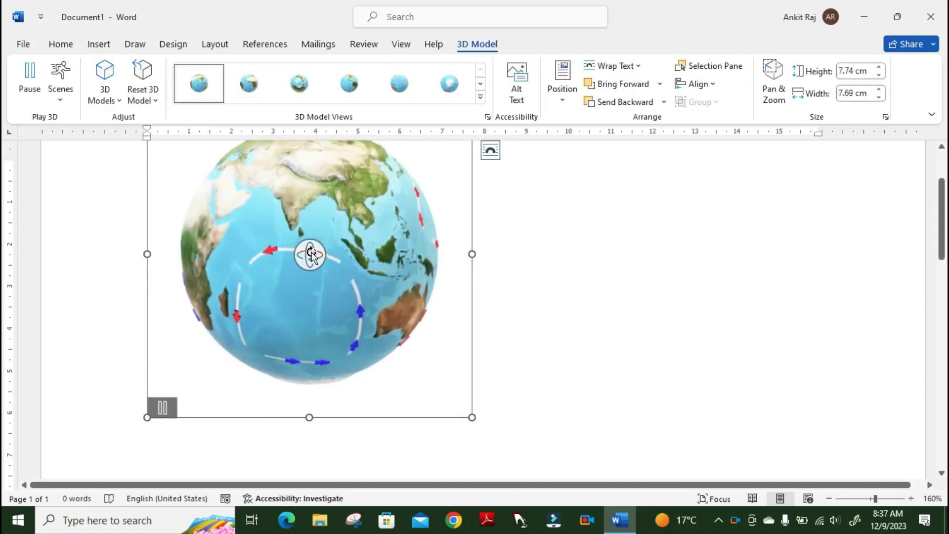
pyautogui.moveTo(310, 253)
pyautogui.mouseDown()
pyautogui.moveTo(377, 297)
pyautogui.moveTo(294, 315)
pyautogui.moveTo(336, 299)
pyautogui.moveTo(332, 318)
pyautogui.moveTo(316, 289)
pyautogui.moveTo(379, 202)
pyautogui.moveTo(376, 324)
pyautogui.moveTo(483, 176)
pyautogui.moveTo(231, 227)
pyautogui.moveTo(269, 189)
pyautogui.moveTo(196, 223)
pyautogui.moveTo(237, 258)
pyautogui.mouseUp()
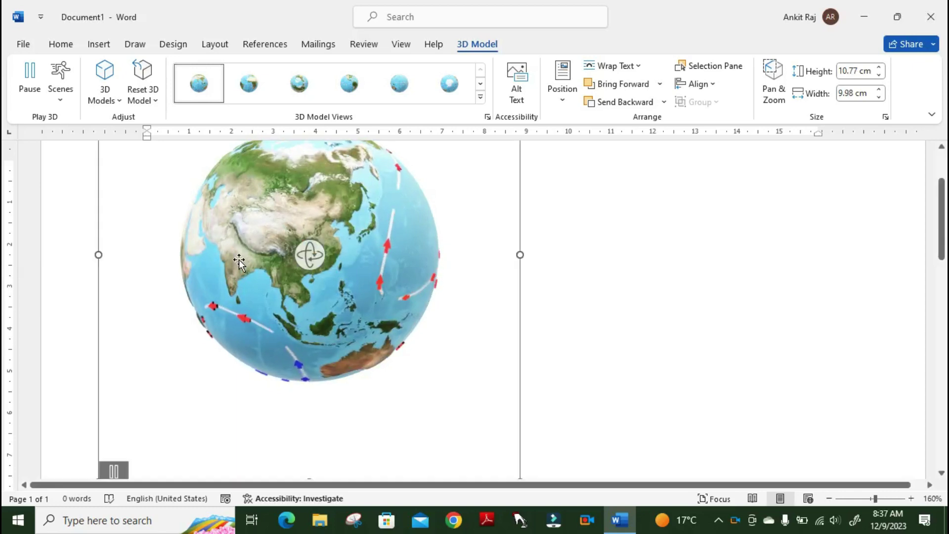
pyautogui.moveTo(239, 263); pyautogui.dragTo(381, 275)
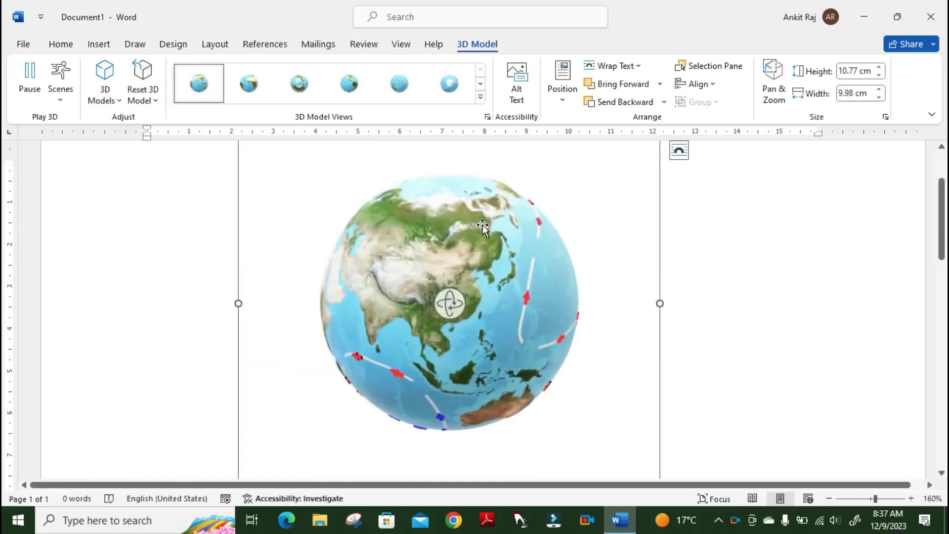
# Replace the globe with the castle model from the Toys 3D collection.
pyautogui.press('Delete')
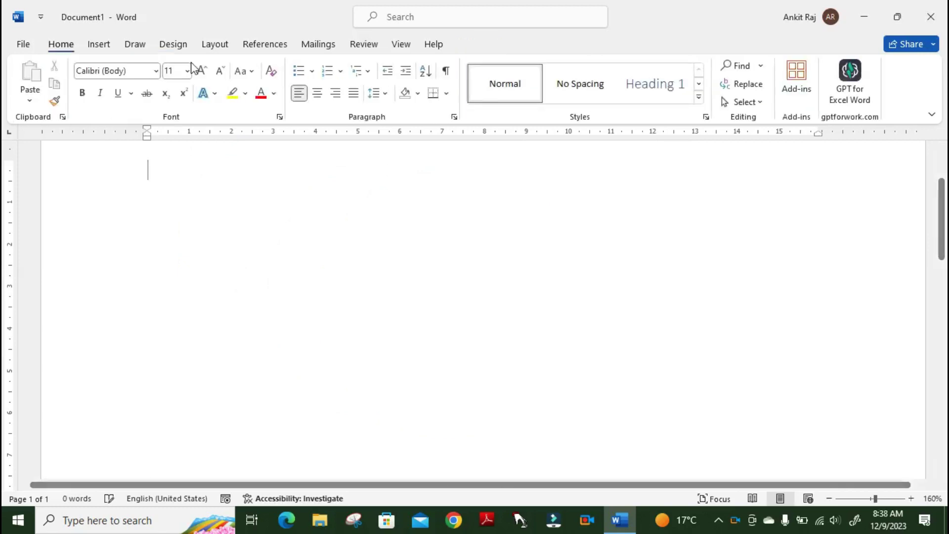
pyautogui.click(99, 44)
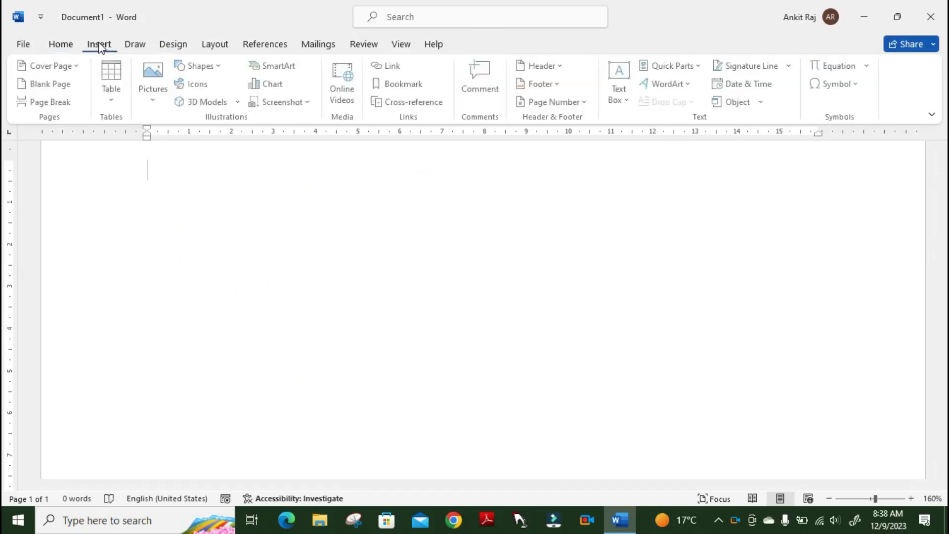
pyautogui.click(198, 101)
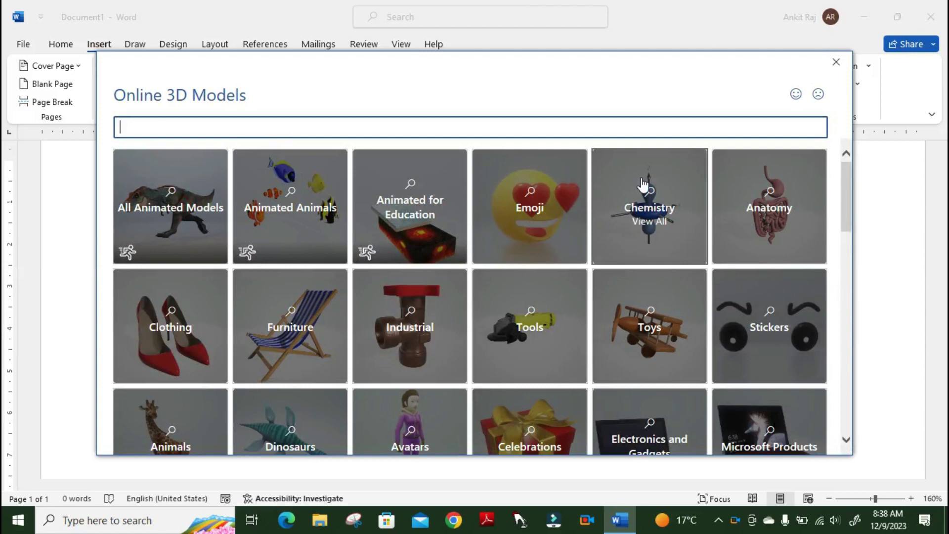
pyautogui.click(647, 326)
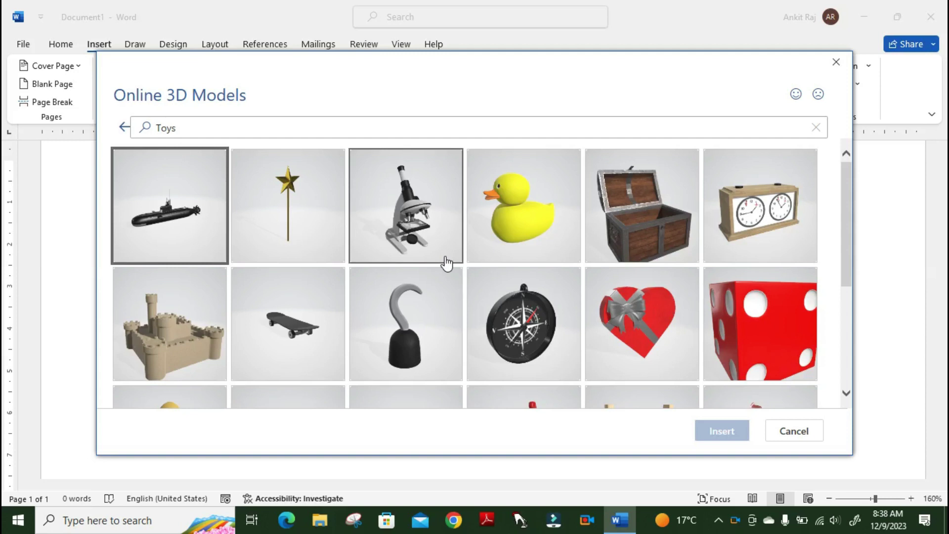
pyautogui.click(183, 327)
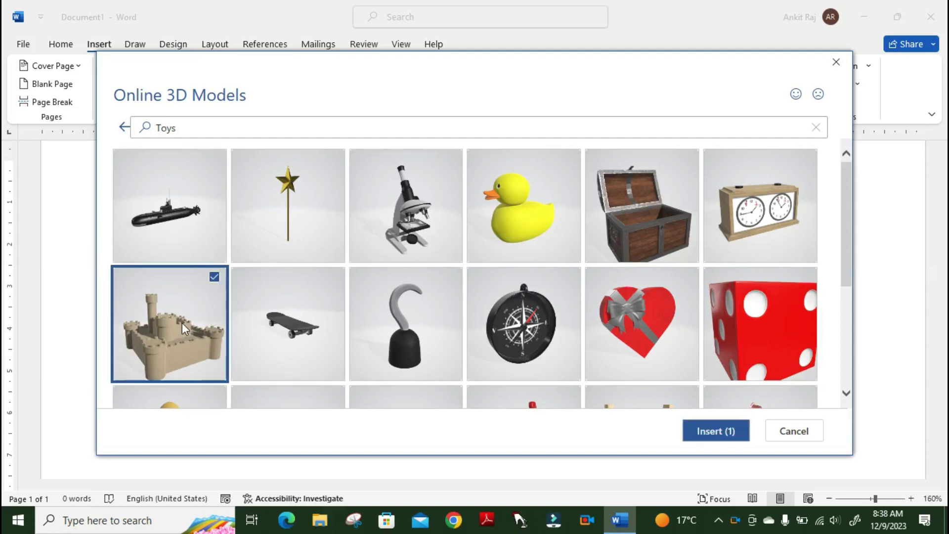
pyautogui.doubleClick(182, 323)
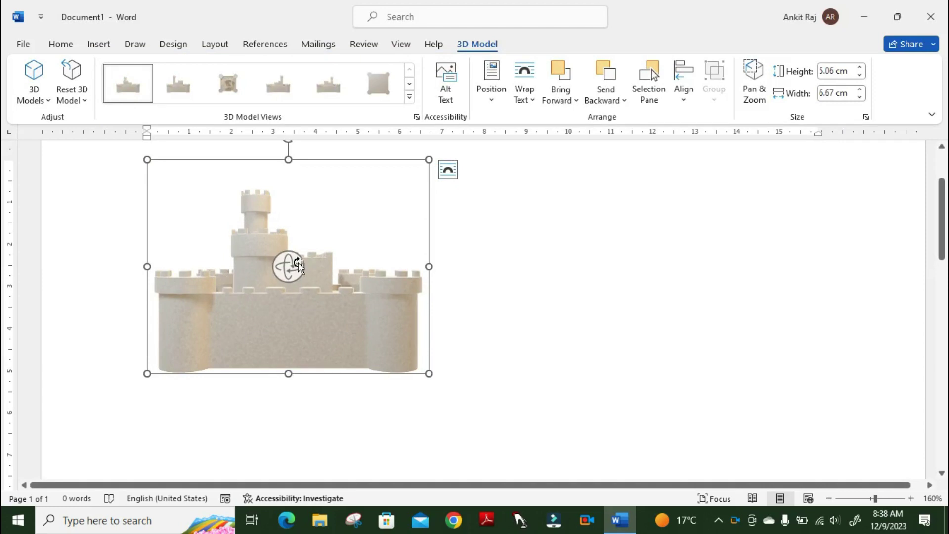
# Rotate the castle to a top-down view, then delete it.
pyautogui.moveTo(291, 269)
pyautogui.mouseDown()
pyautogui.moveTo(375, 353)
pyautogui.moveTo(484, 422)
pyautogui.moveTo(559, 453)
pyautogui.moveTo(589, 424)
pyautogui.moveTo(631, 404)
pyautogui.moveTo(696, 314)
pyautogui.moveTo(601, 274)
pyautogui.moveTo(526, 265)
pyautogui.moveTo(689, 220)
pyautogui.moveTo(723, 285)
pyautogui.moveTo(460, 278)
pyautogui.moveTo(608, 180)
pyautogui.moveTo(593, 106)
pyautogui.moveTo(551, 281)
pyautogui.moveTo(480, 403)
pyautogui.moveTo(343, 303)
pyautogui.moveTo(399, 301)
pyautogui.moveTo(138, 443)
pyautogui.mouseUp()
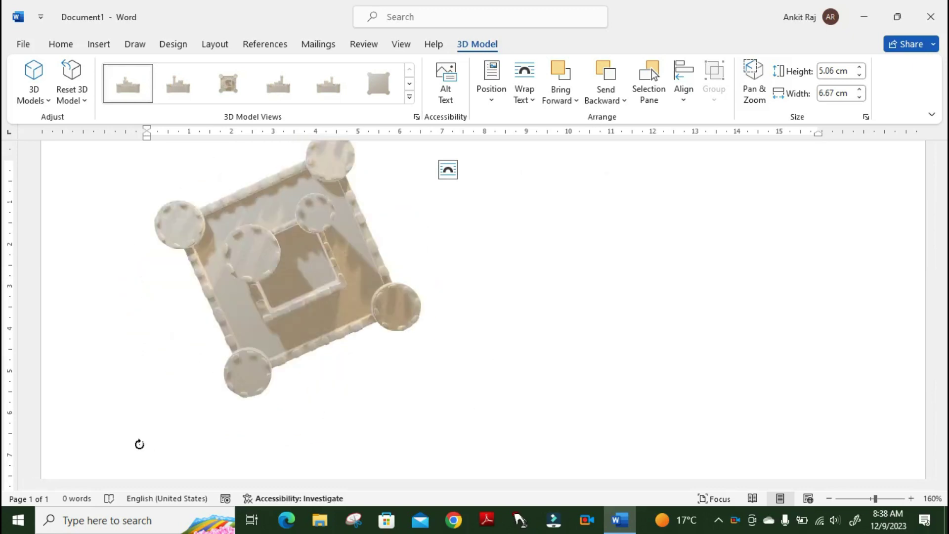
pyautogui.press('Delete')
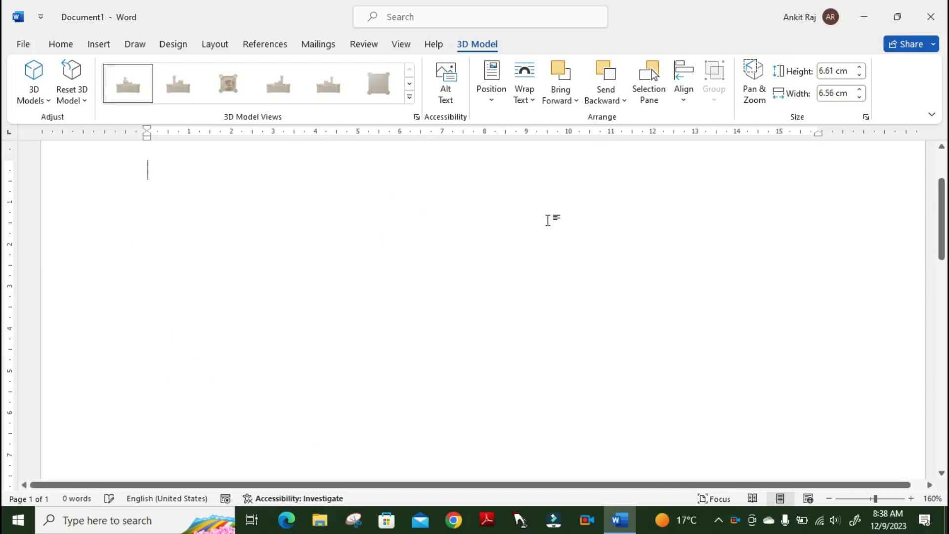
# Browse the List, Process, Cycle, Relationship and Matrix SmartArt categories, then insert Alternating Flow.
pyautogui.click(100, 47)
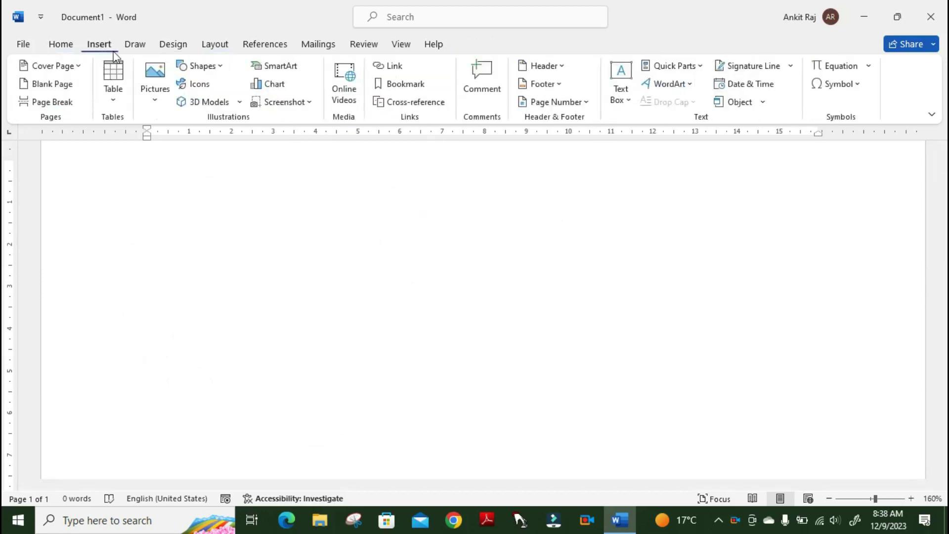
pyautogui.click(275, 69)
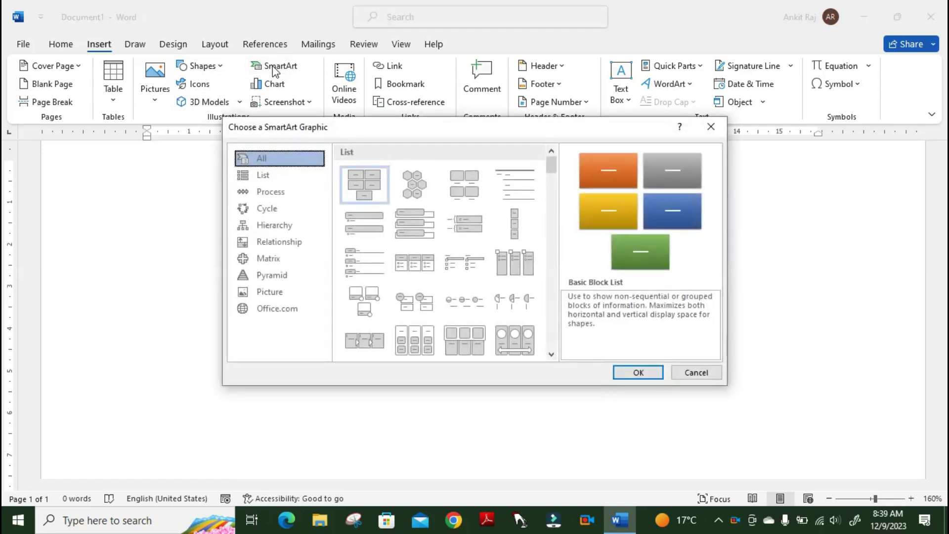
pyautogui.click(261, 176)
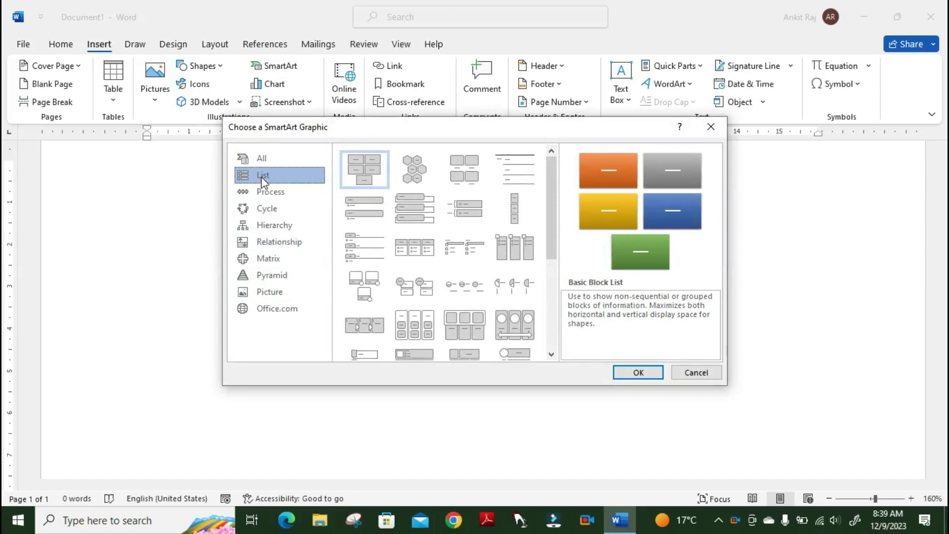
pyautogui.click(268, 192)
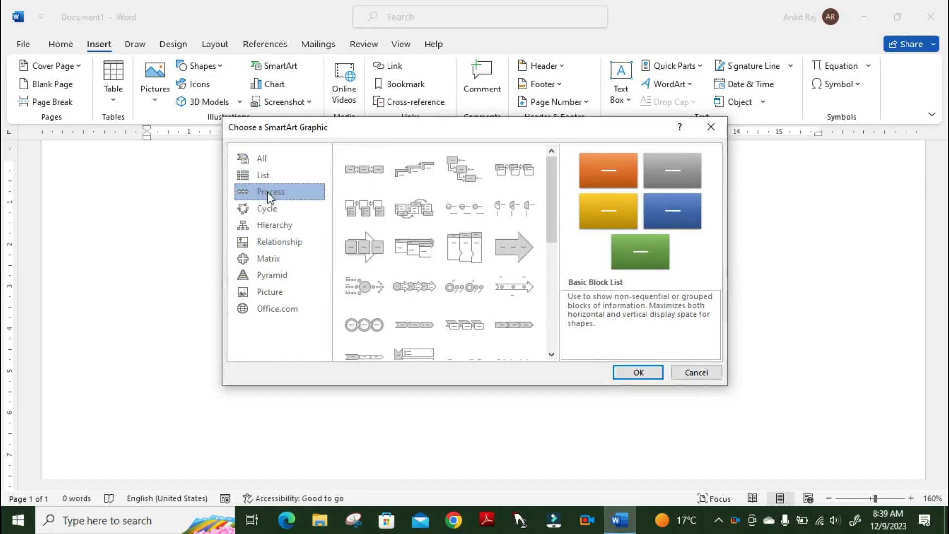
pyautogui.click(269, 206)
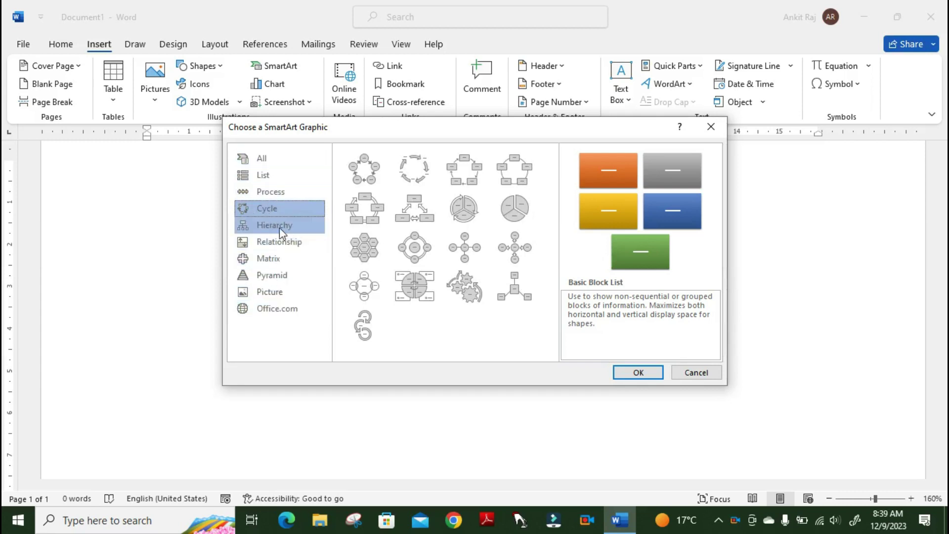
pyautogui.click(276, 244)
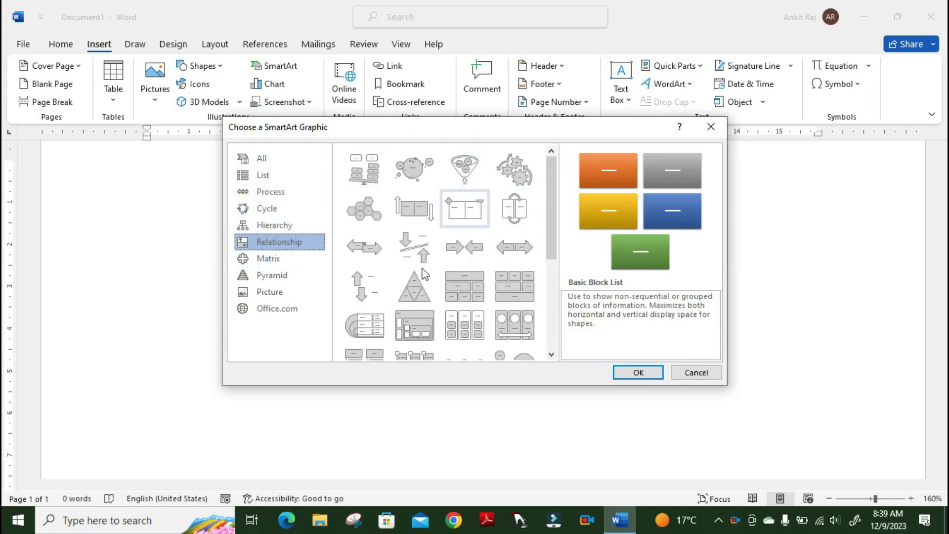
pyautogui.click(267, 260)
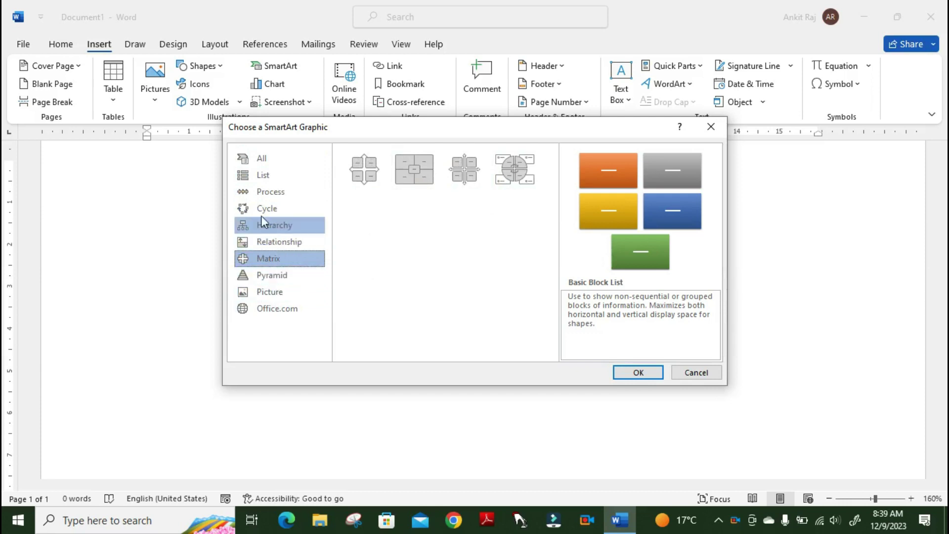
pyautogui.click(264, 177)
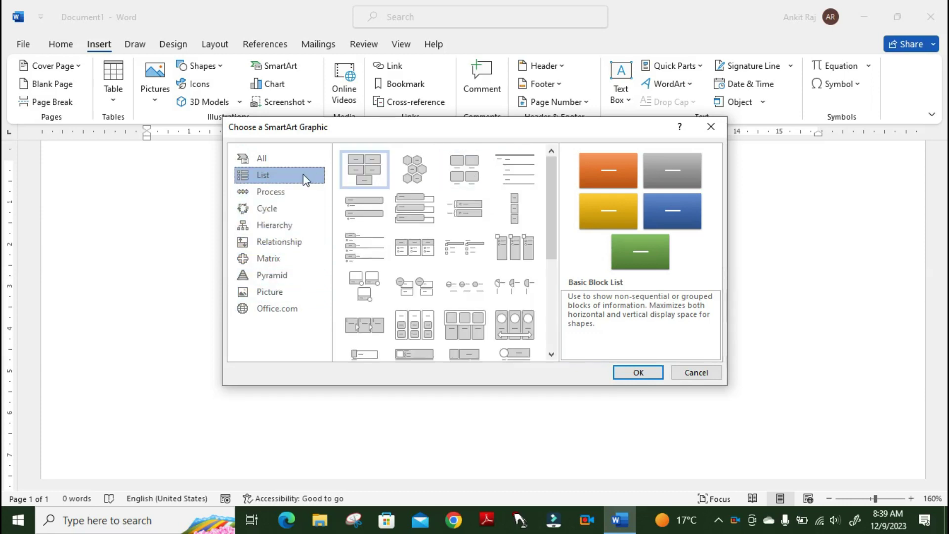
pyautogui.click(284, 191)
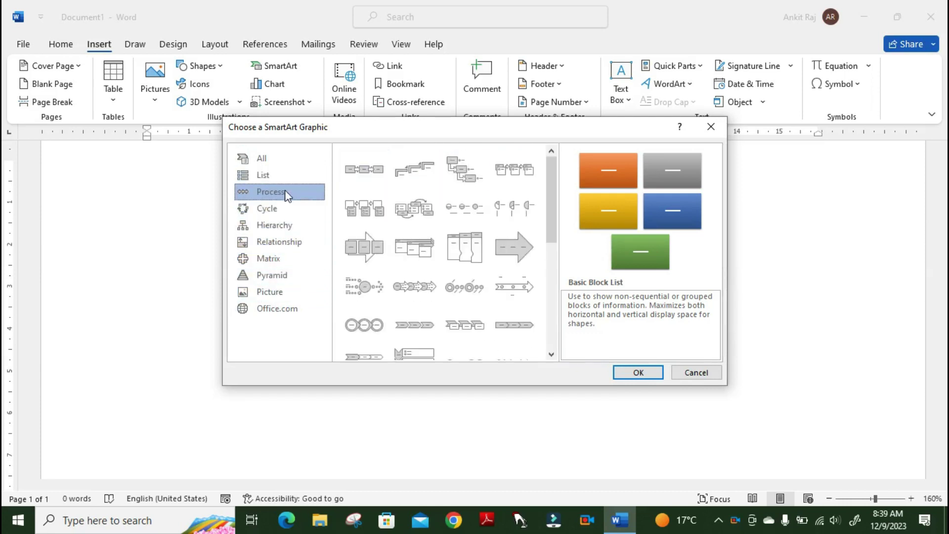
pyautogui.click(422, 212)
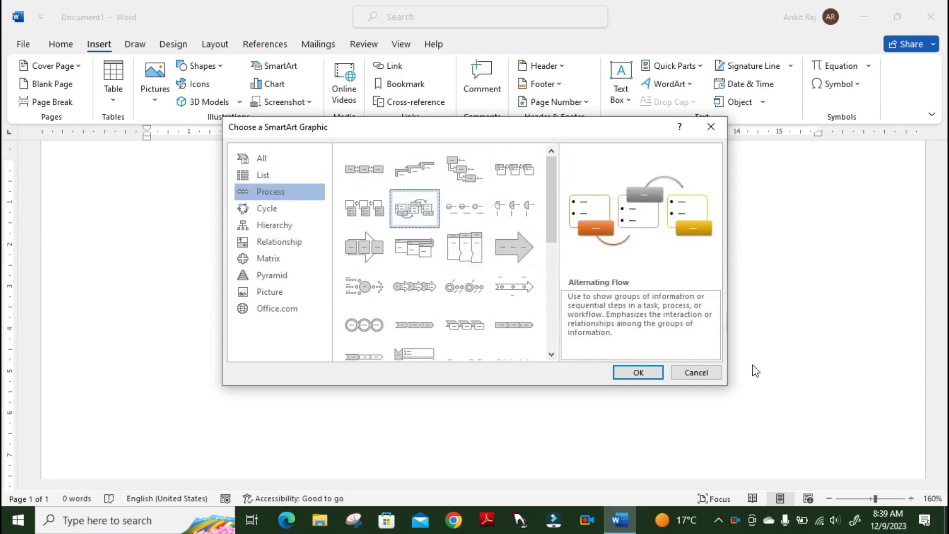
pyautogui.click(623, 374)
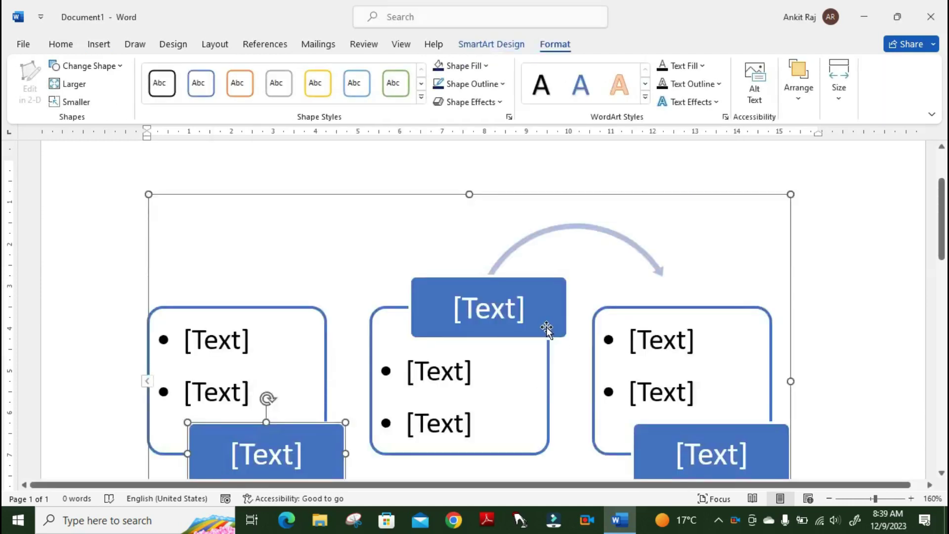
# Type jkdhg and dgdsg in the left box's bullets and fgd as the middle heading.
pyautogui.click(229, 341)
pyautogui.write('jkdhg')
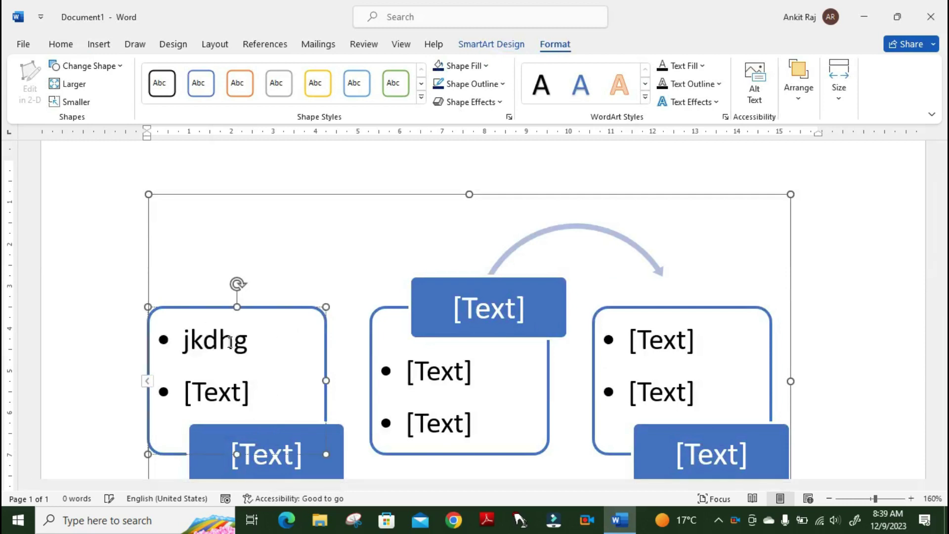
pyautogui.click(207, 393)
pyautogui.write('d')
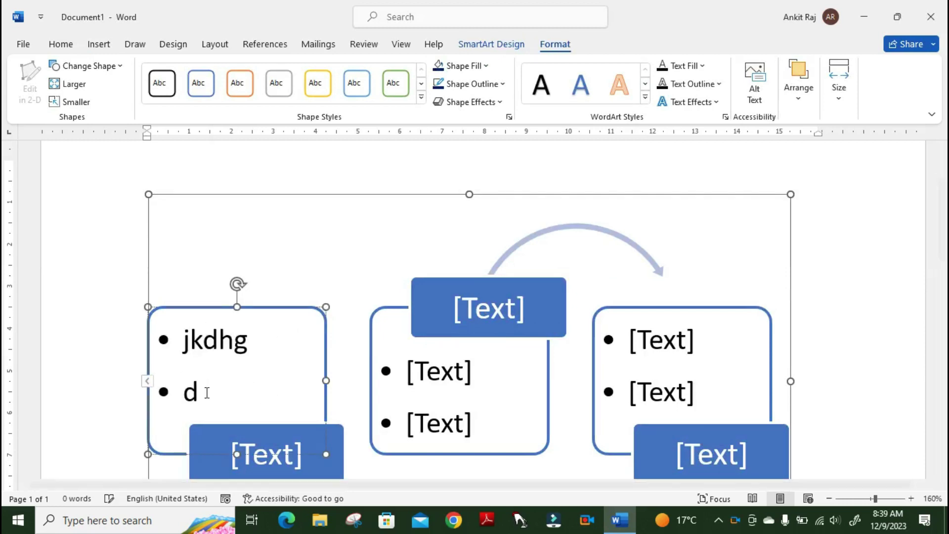
pyautogui.write('gdsg')
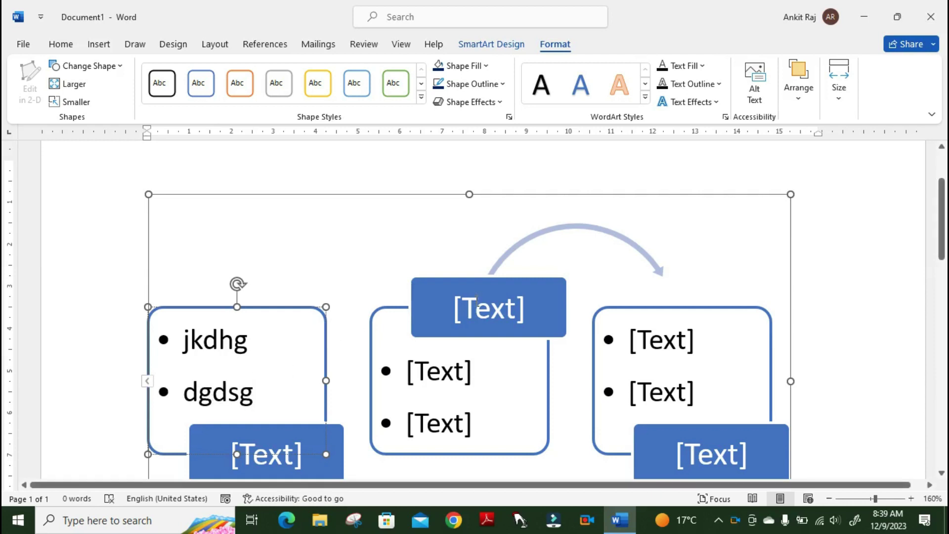
pyautogui.click(477, 298)
pyautogui.write('fgd')
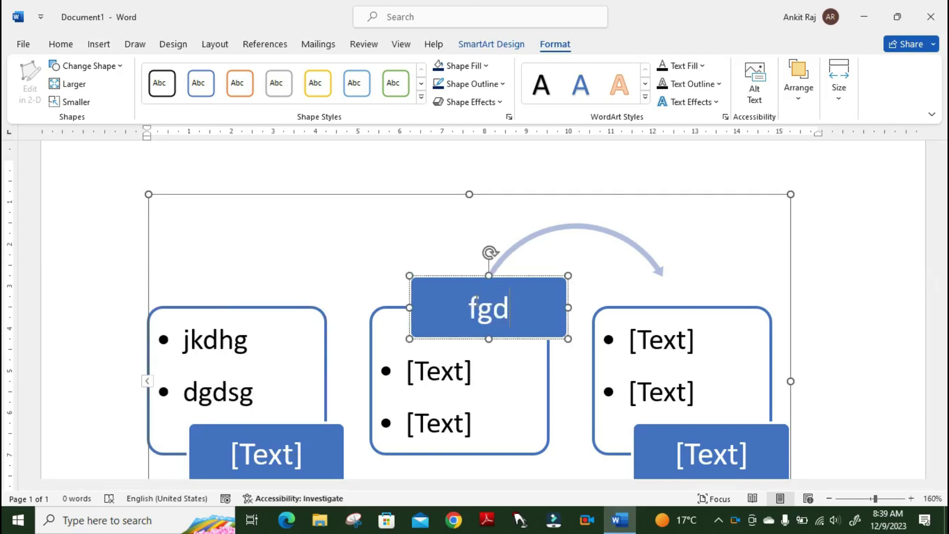
pyautogui.click(383, 210)
# Fill the middle heading shape (fgd) with red.
pyautogui.click(506, 190)
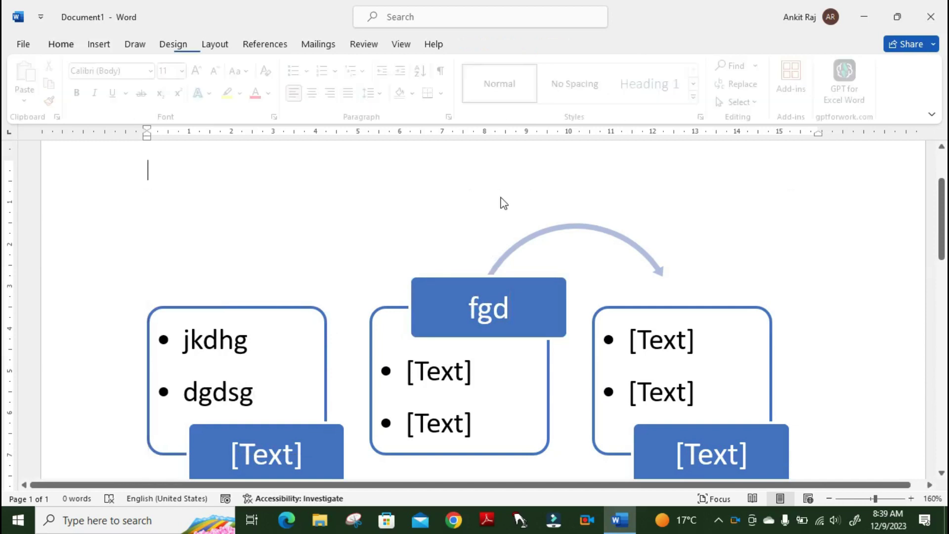
pyautogui.click(442, 292)
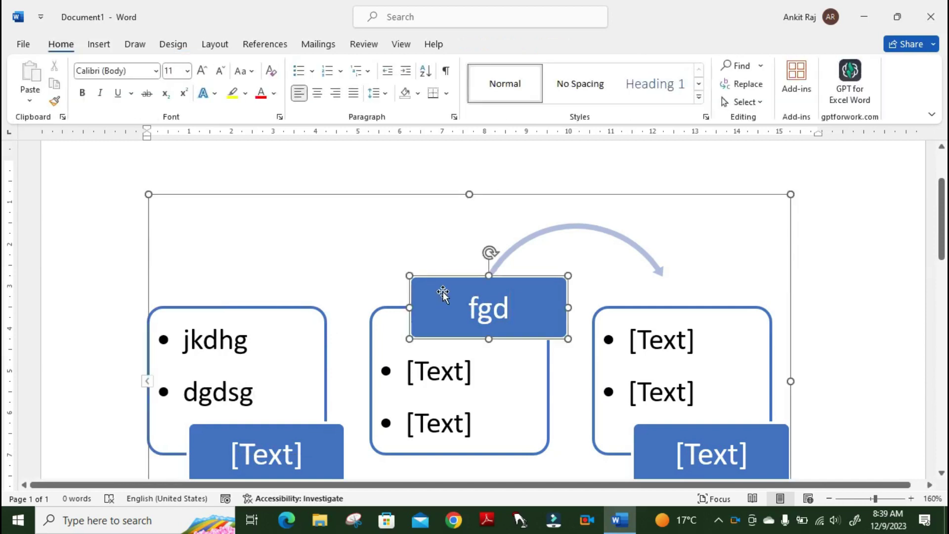
pyautogui.click(496, 196)
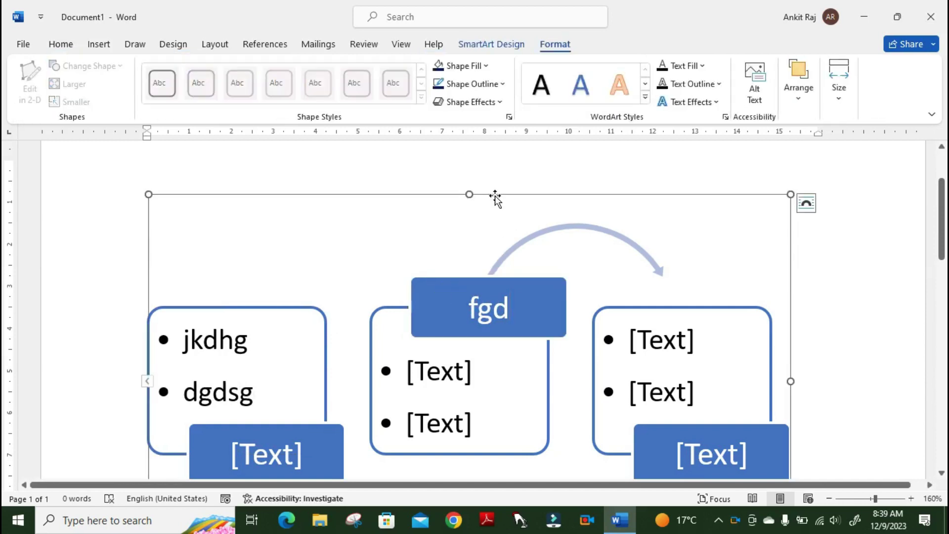
pyautogui.click(473, 71)
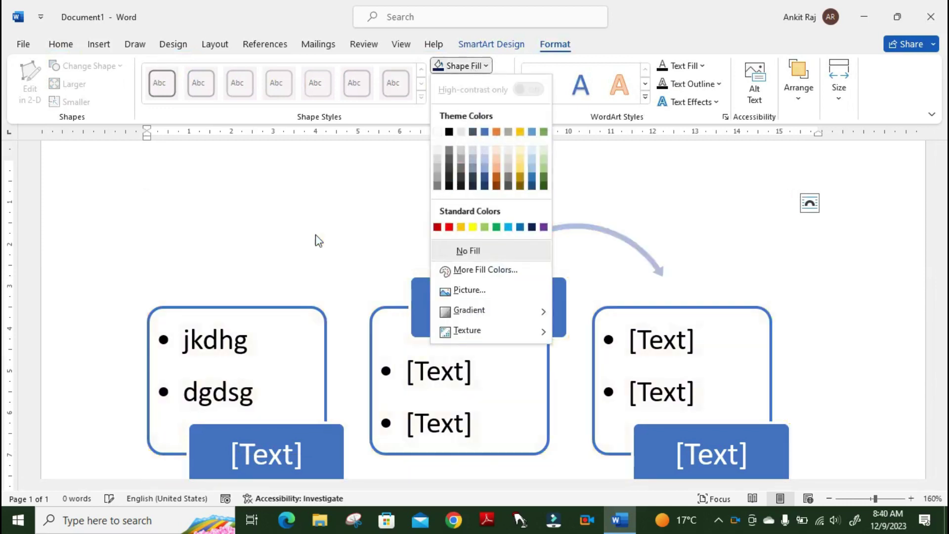
pyautogui.click(377, 321)
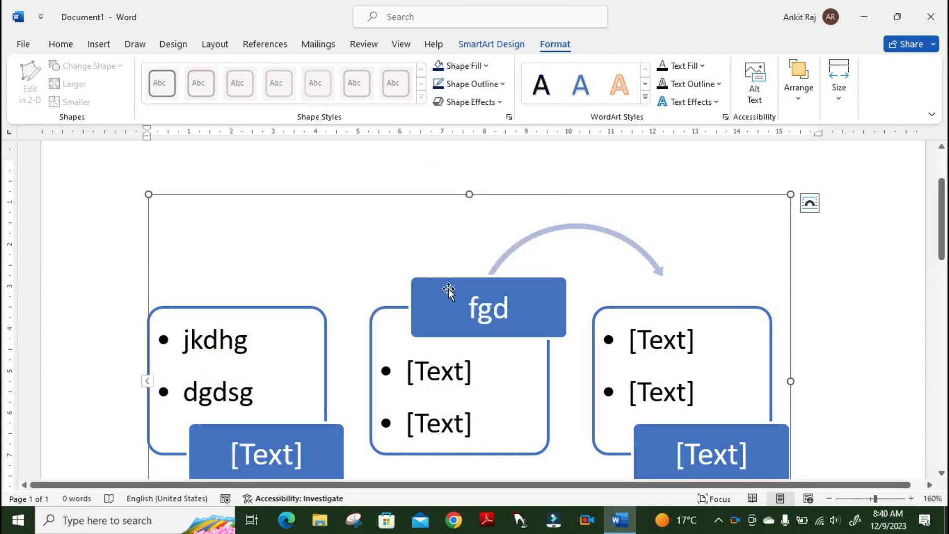
pyautogui.click(459, 285)
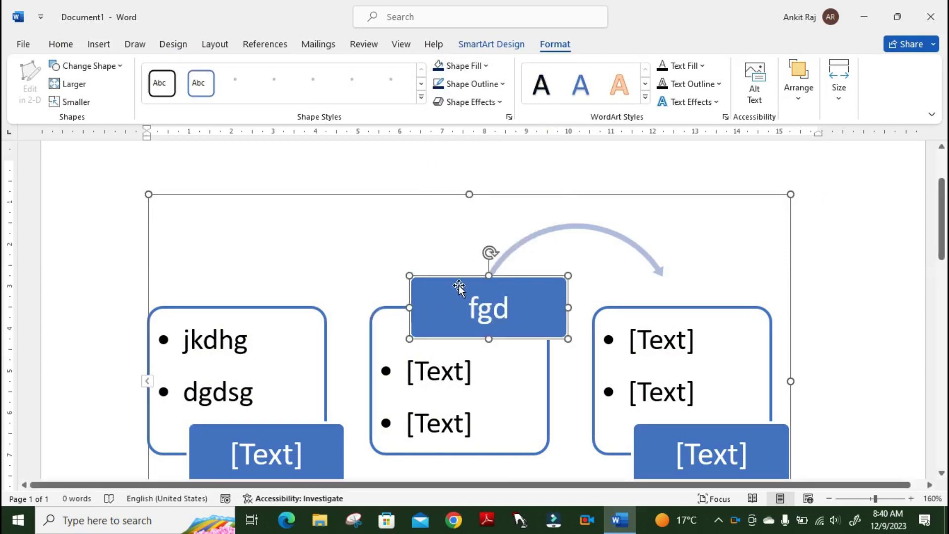
pyautogui.click(473, 71)
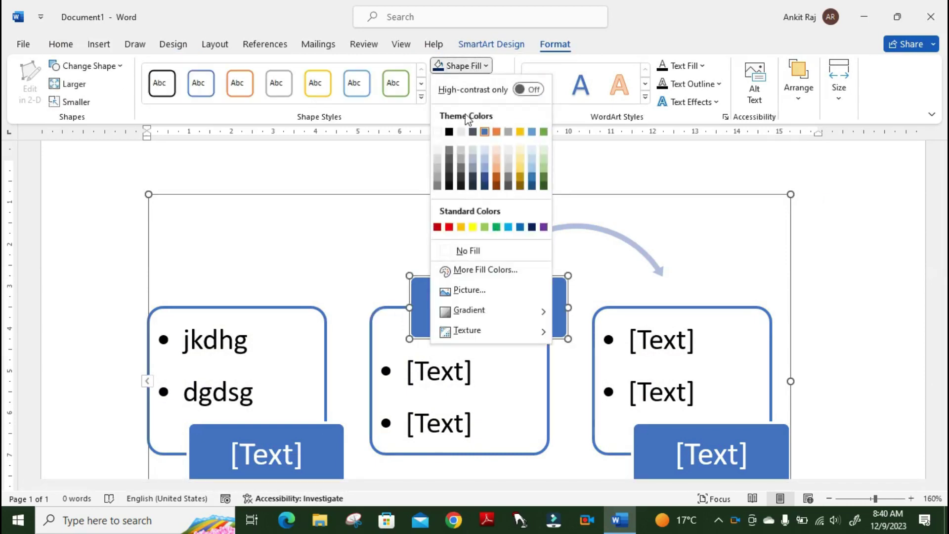
pyautogui.click(449, 227)
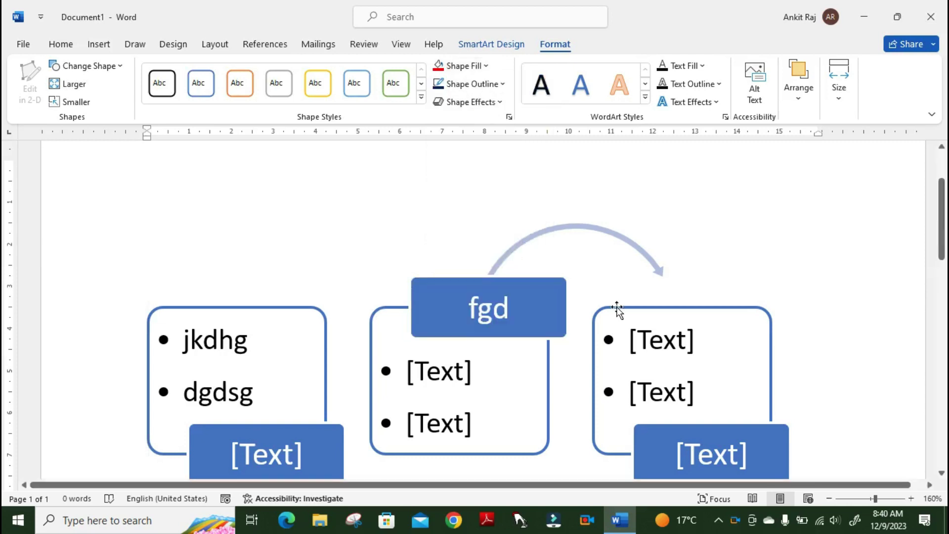
# Fill the right-hand box with green, leaving shape effects unchanged.
pyautogui.click(650, 308)
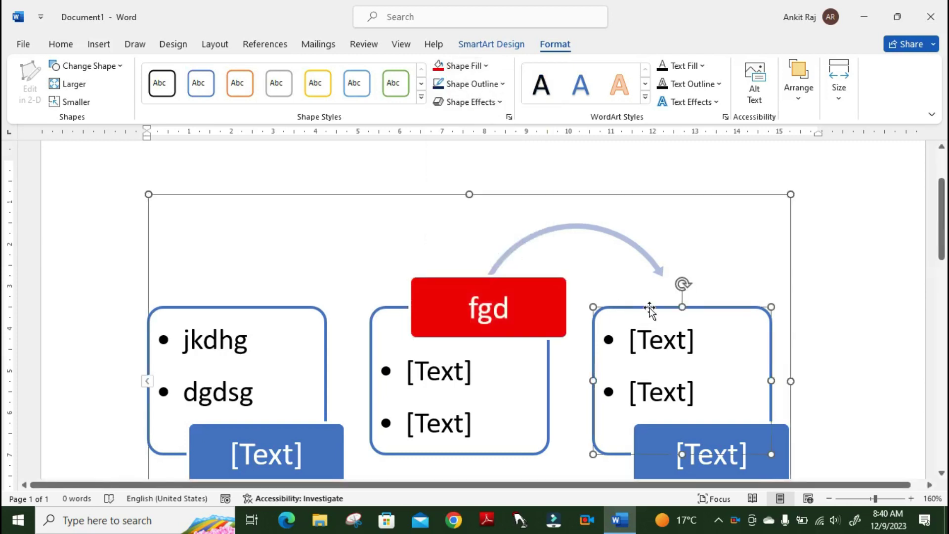
pyautogui.click(475, 69)
pyautogui.click(496, 227)
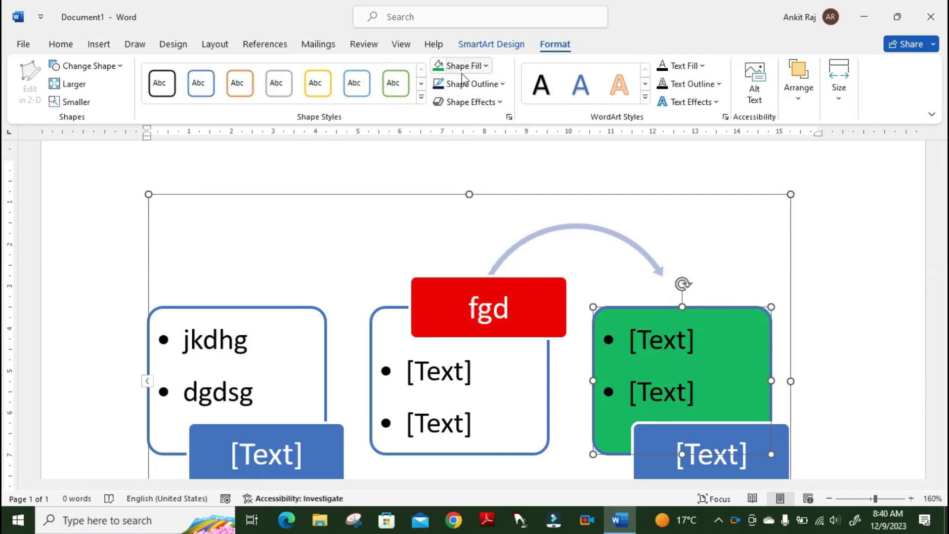
pyautogui.click(467, 103)
pyautogui.moveTo(481, 216)
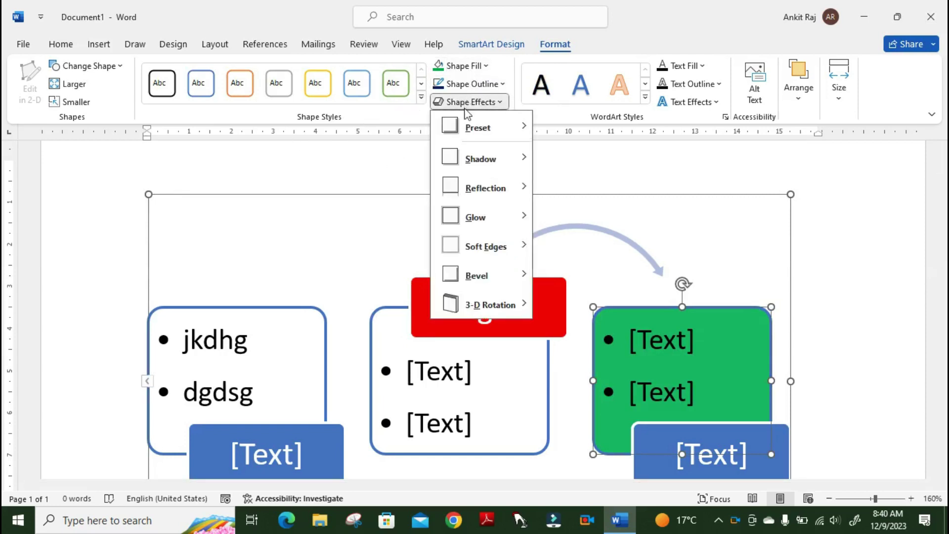
pyautogui.click(295, 176)
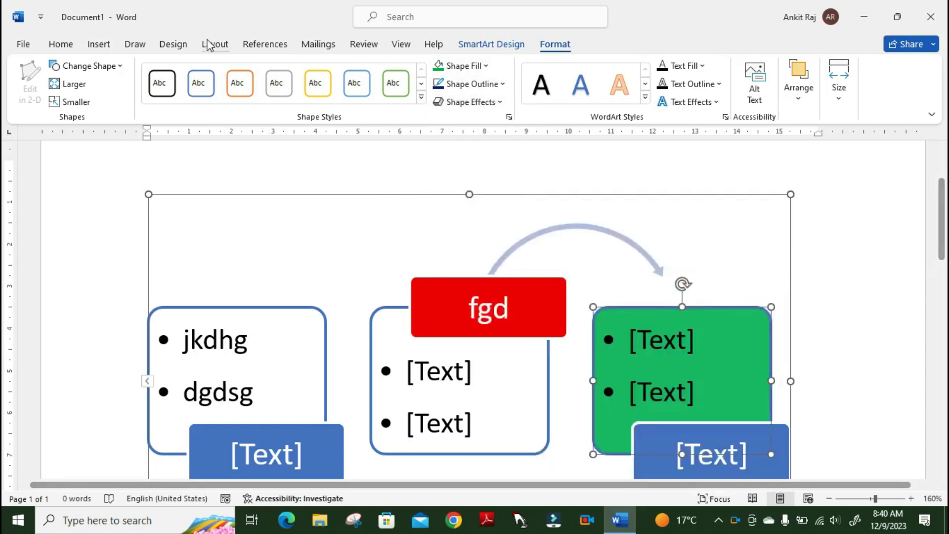
# Delete the SmartArt, preview line, pie, bar and area charts, then insert a Clustered Column chart.
pyautogui.hotkey('ctrl', 'a')
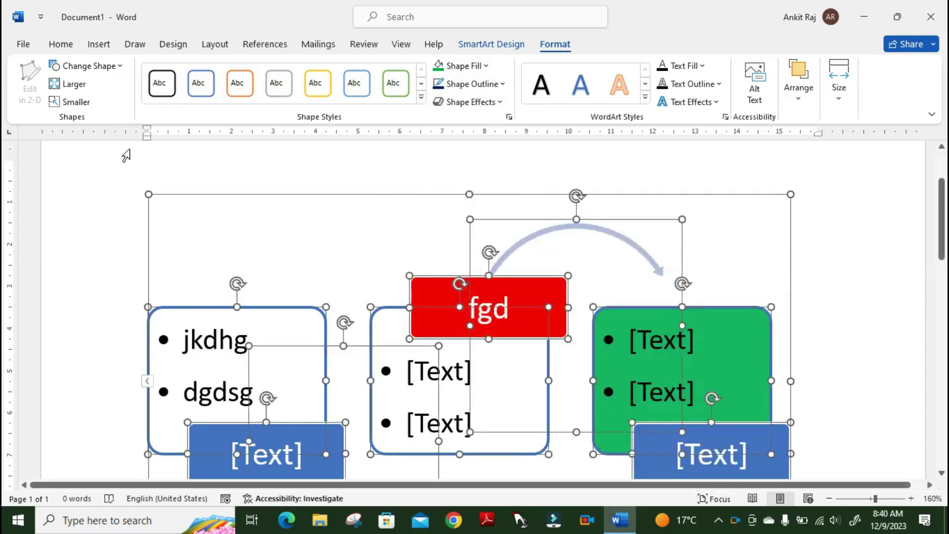
pyautogui.press('Delete')
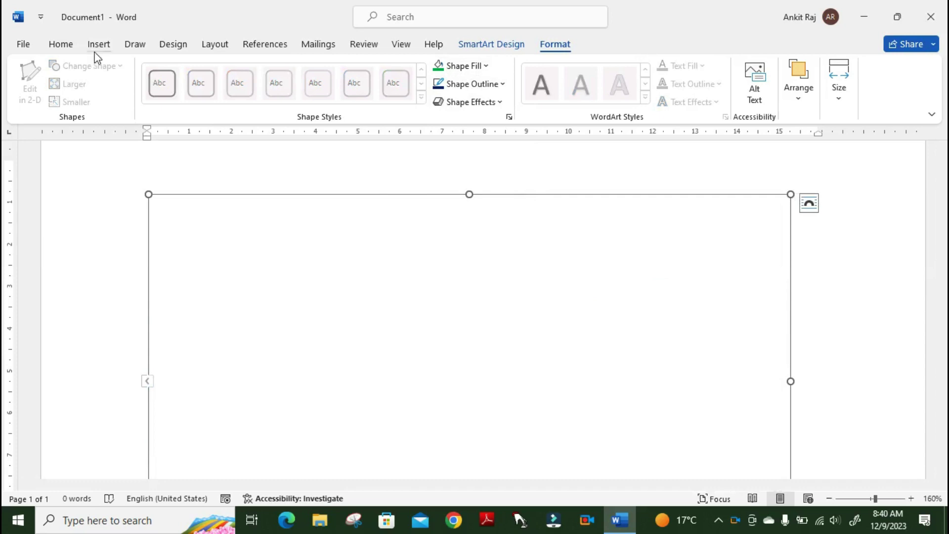
pyautogui.click(98, 45)
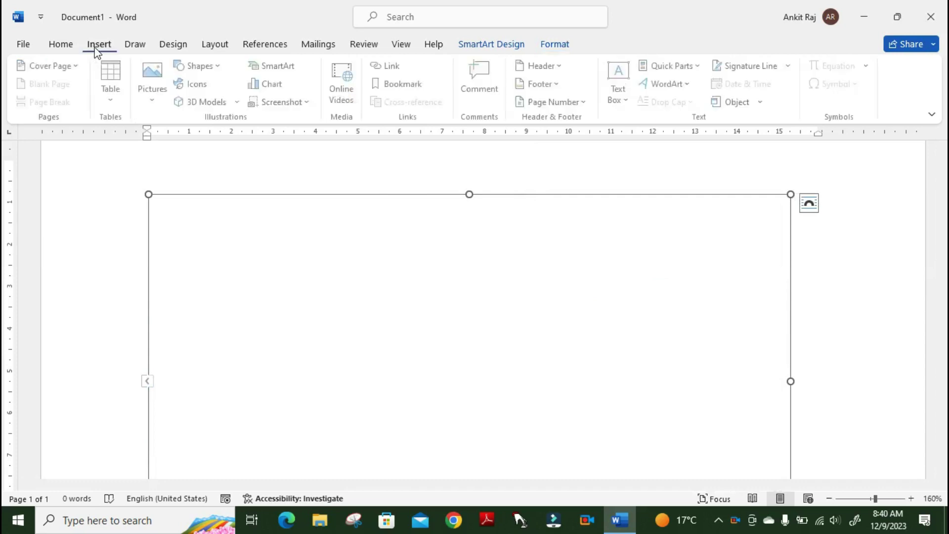
pyautogui.click(275, 85)
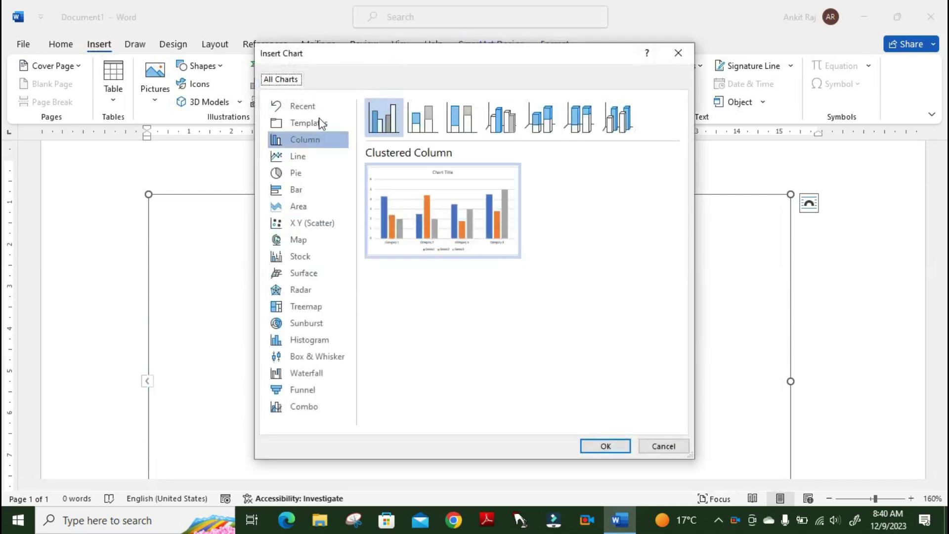
pyautogui.click(295, 155)
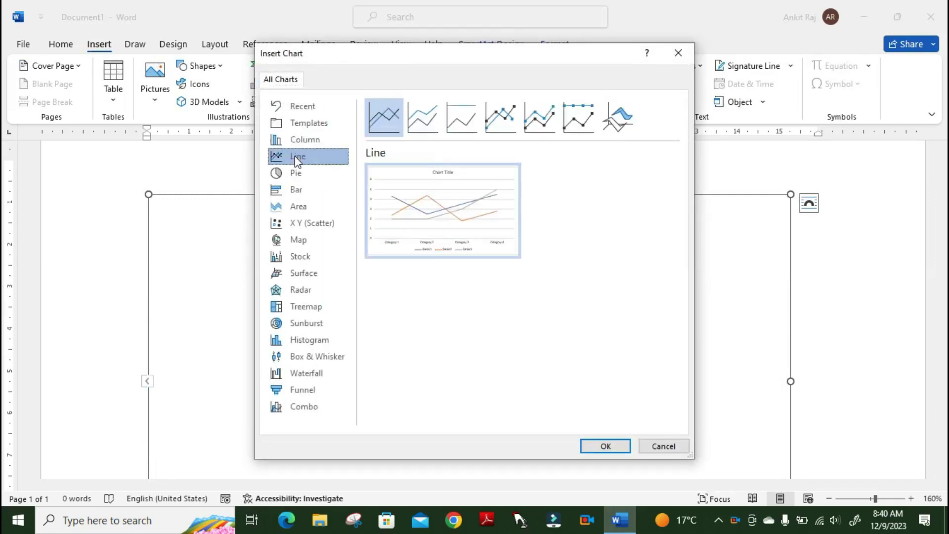
pyautogui.click(295, 169)
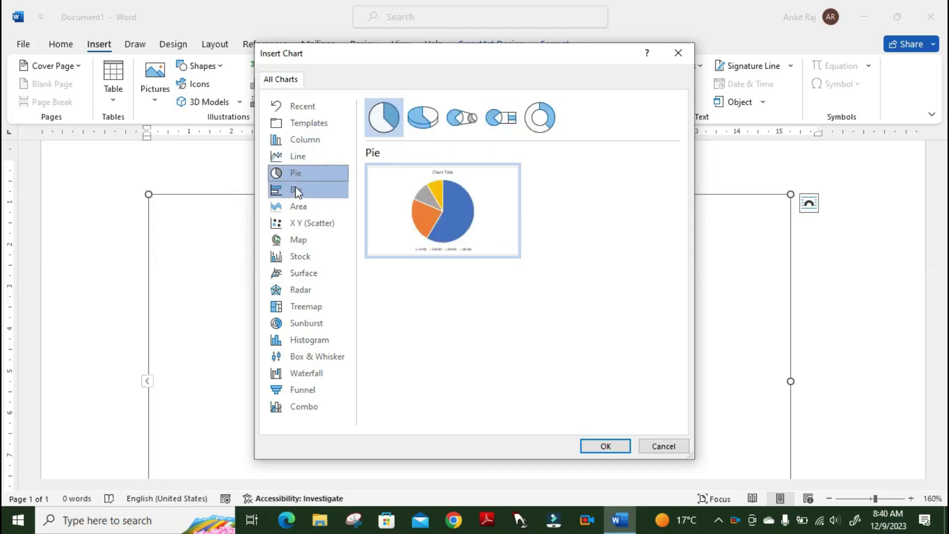
pyautogui.click(295, 191)
pyautogui.click(296, 209)
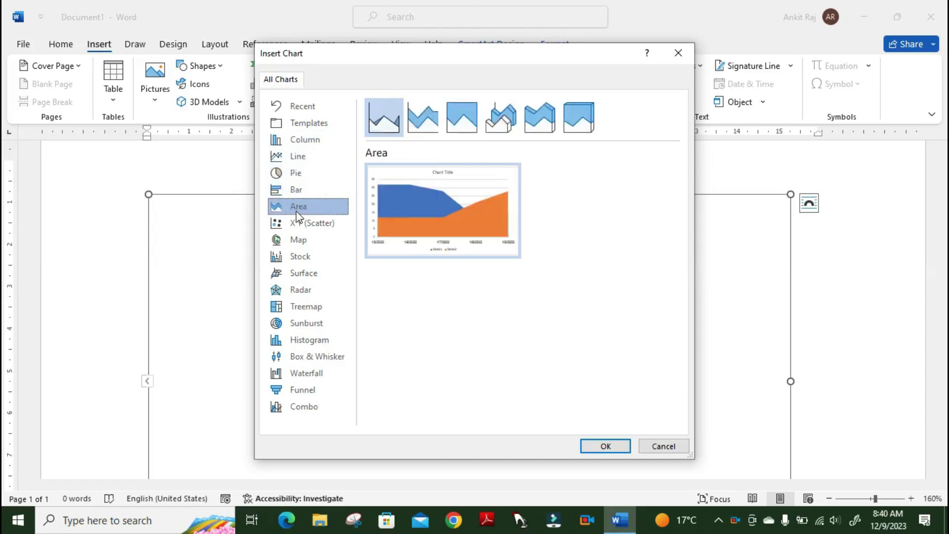
pyautogui.click(313, 134)
pyautogui.moveTo(384, 116)
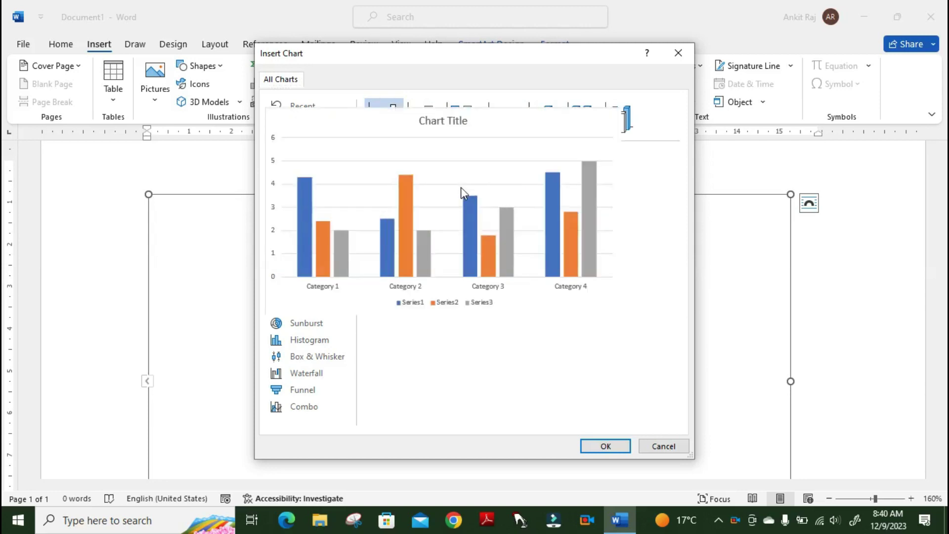
pyautogui.doubleClick(461, 187)
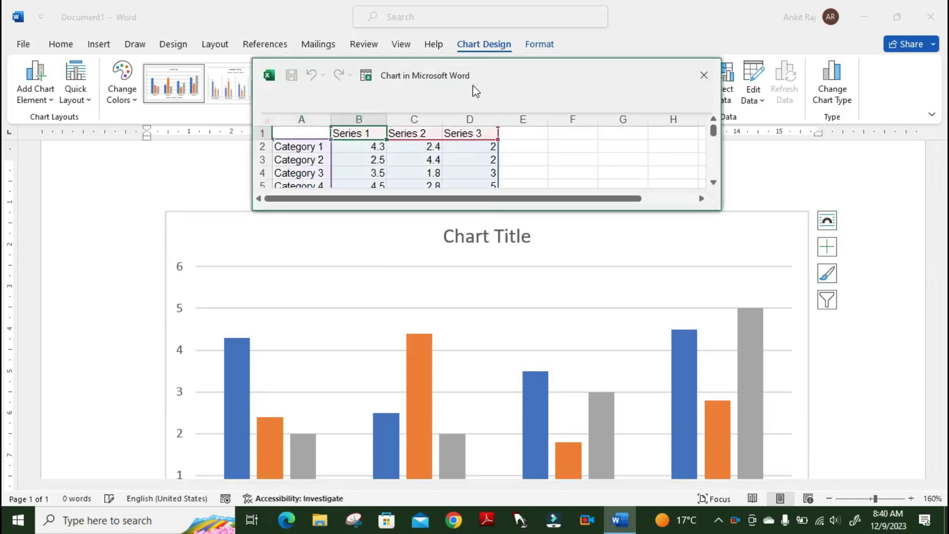
# Reposition and enlarge the chart's data sheet window, then close it.
pyautogui.moveTo(477, 89)
pyautogui.mouseDown()
pyautogui.moveTo(525, 47)
pyautogui.moveTo(444, 53)
pyautogui.mouseUp()
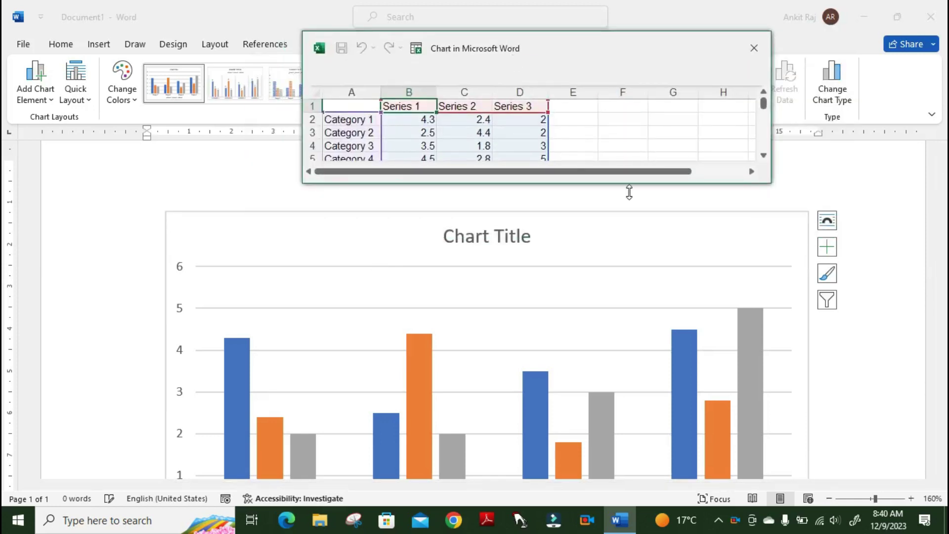
pyautogui.moveTo(770, 181); pyautogui.dragTo(854, 257)
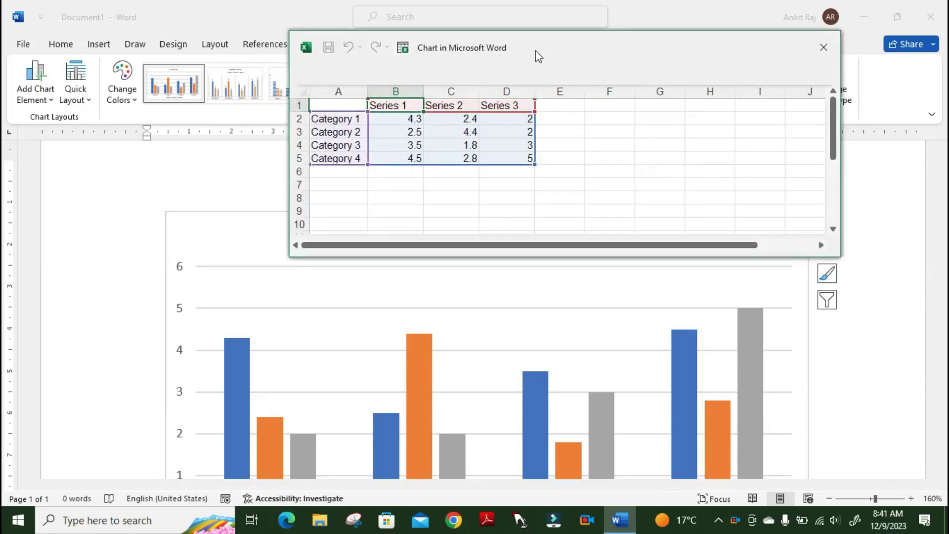
pyautogui.moveTo(566, 60); pyautogui.dragTo(512, 51)
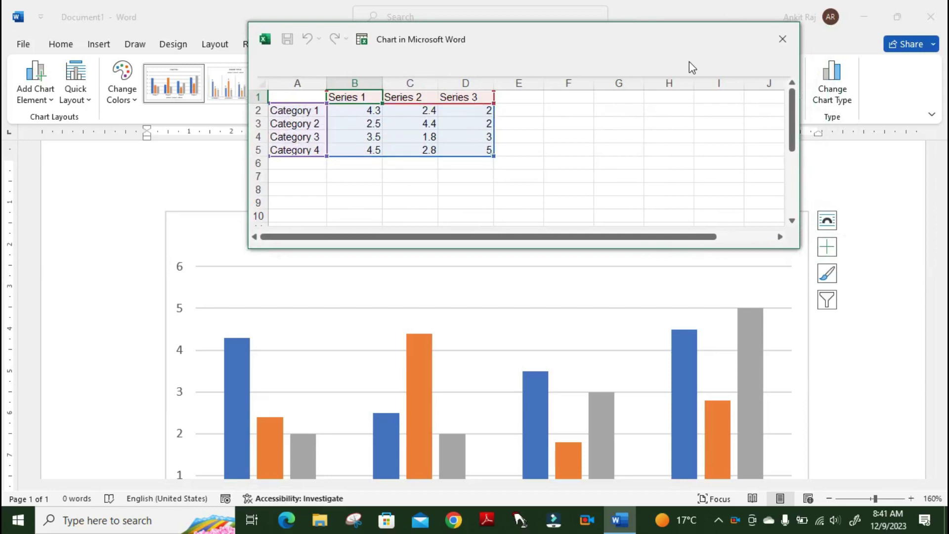
pyautogui.moveTo(668, 42); pyautogui.dragTo(677, 61)
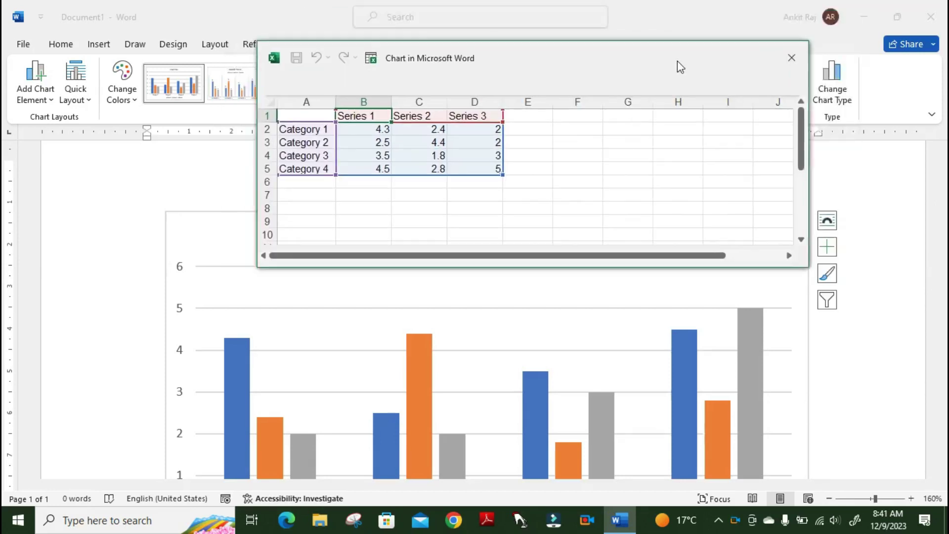
pyautogui.click(799, 66)
# Move the column chart up and left on the page, then delete it.
pyautogui.click(497, 270)
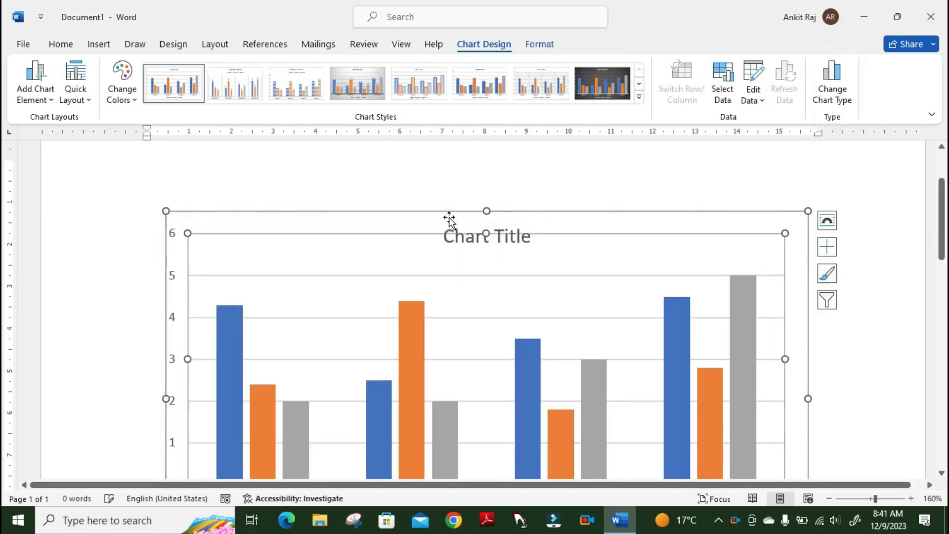
pyautogui.moveTo(439, 220); pyautogui.dragTo(373, 151)
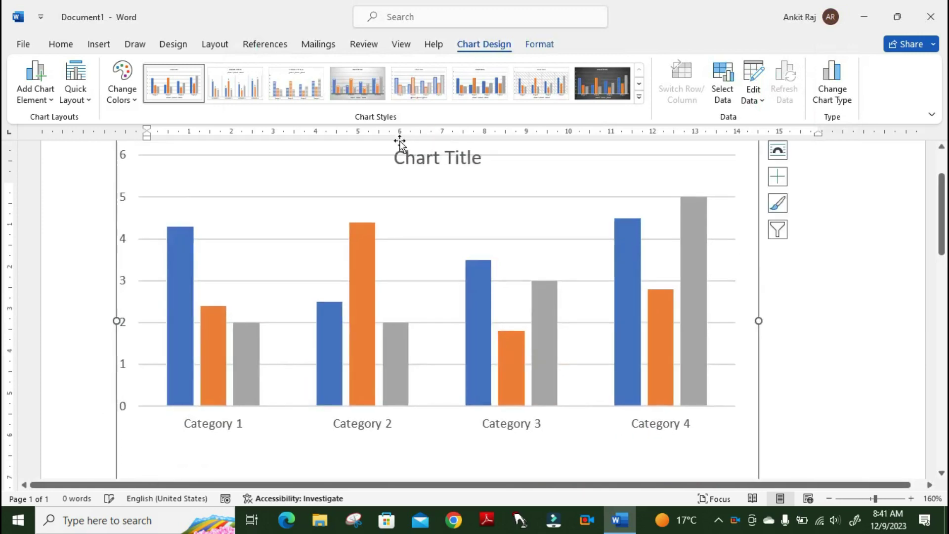
pyautogui.press('Delete')
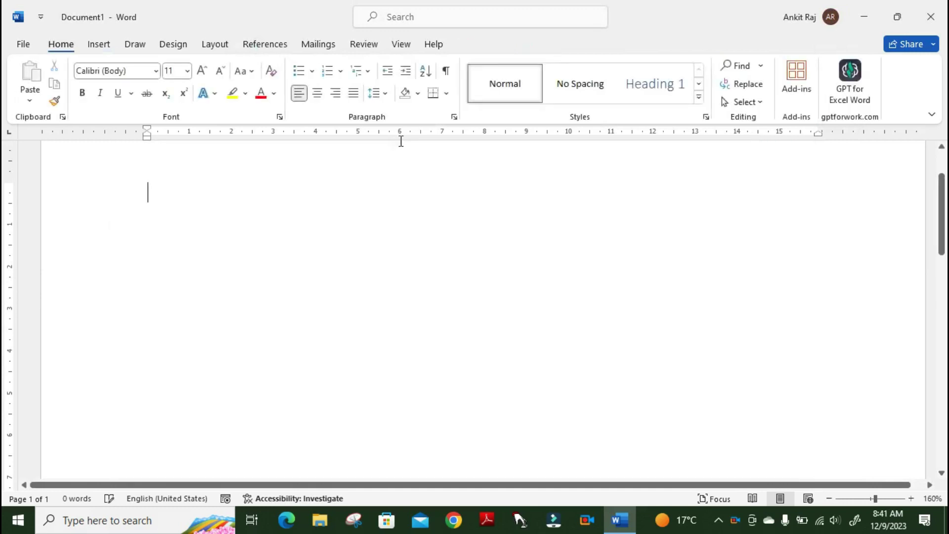
# Insert a screen clipping of the top-left desktop icons into Document1 and reposition it.
pyautogui.click(98, 46)
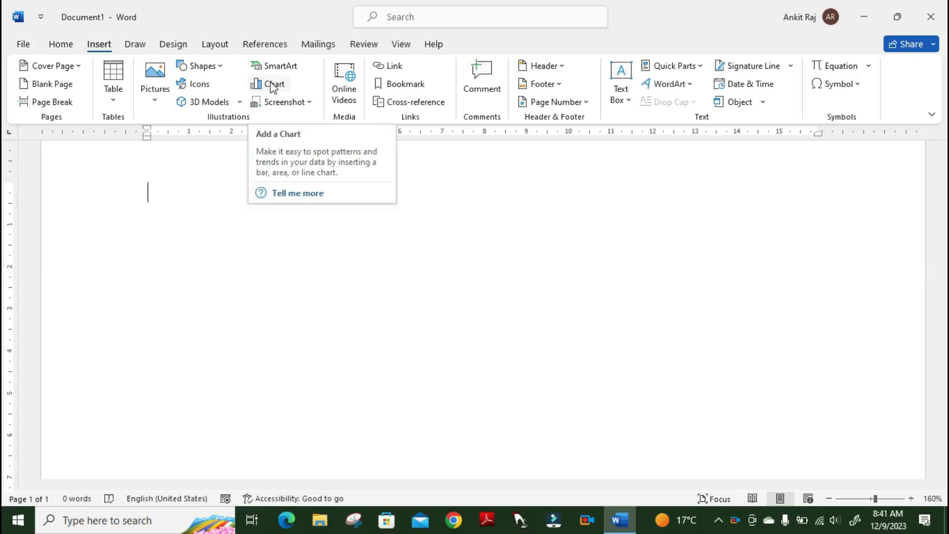
pyautogui.click(312, 102)
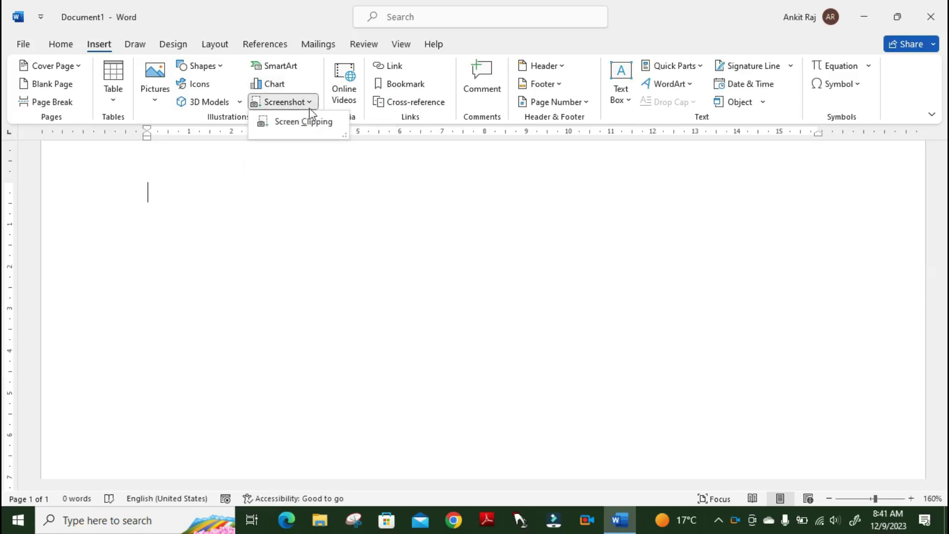
pyautogui.click(306, 122)
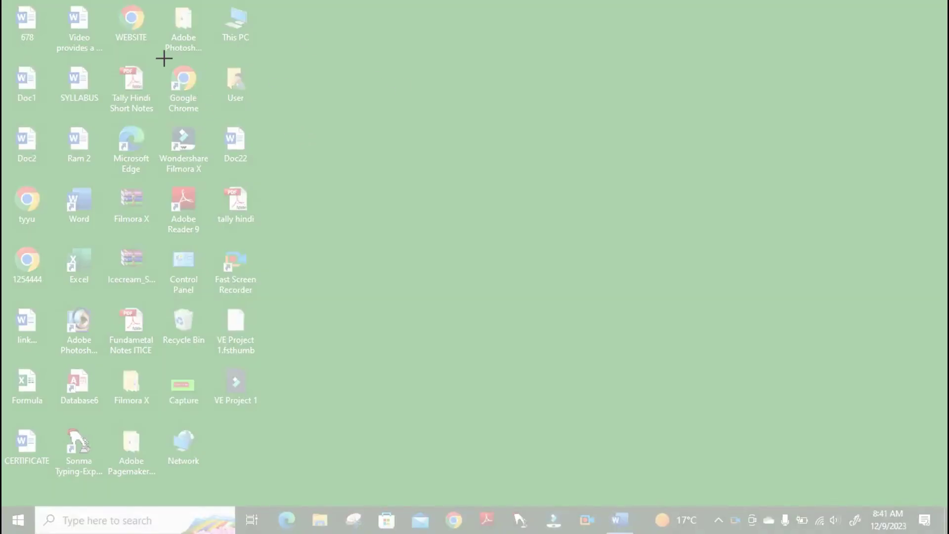
pyautogui.moveTo(5, 5); pyautogui.dragTo(441, 405)
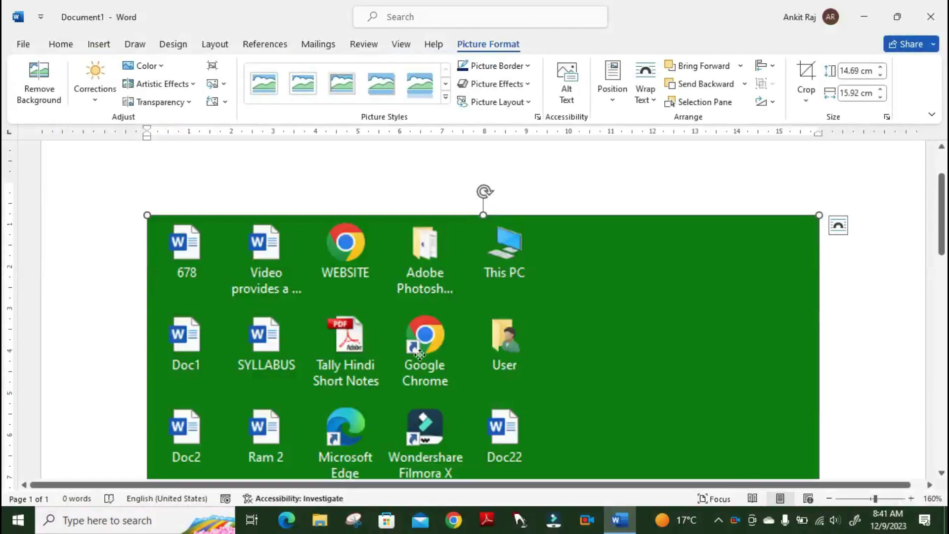
pyautogui.moveTo(372, 338)
pyautogui.mouseDown()
pyautogui.moveTo(562, 242)
pyautogui.moveTo(543, 231)
pyautogui.mouseUp()
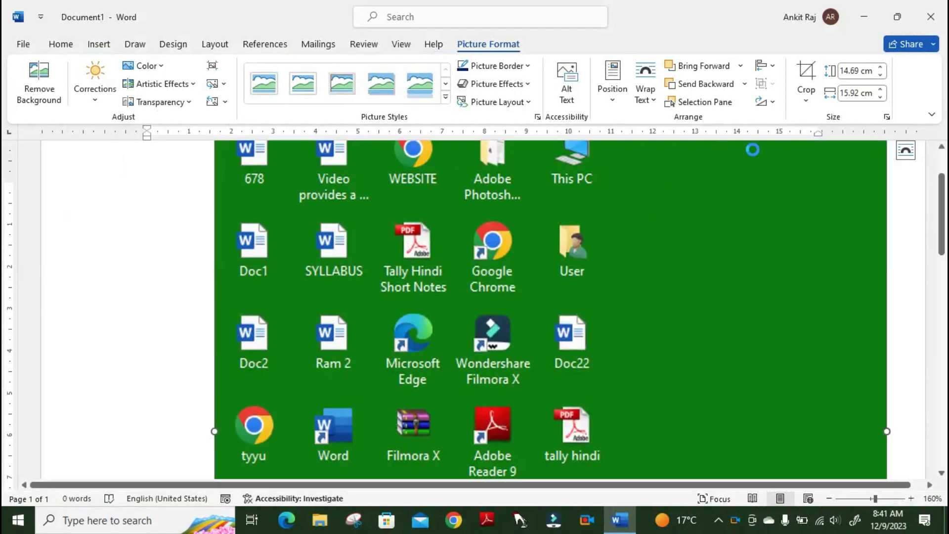
# In a new blank document, insert a screen clipping of the Document1 window showing its picture.
pyautogui.hotkey('ctrl', 'n')
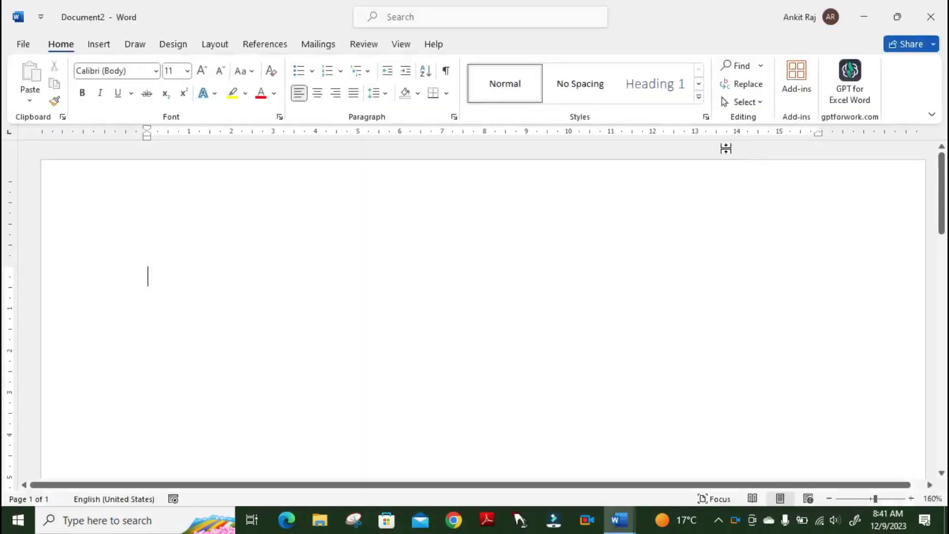
pyautogui.click(97, 45)
pyautogui.click(280, 102)
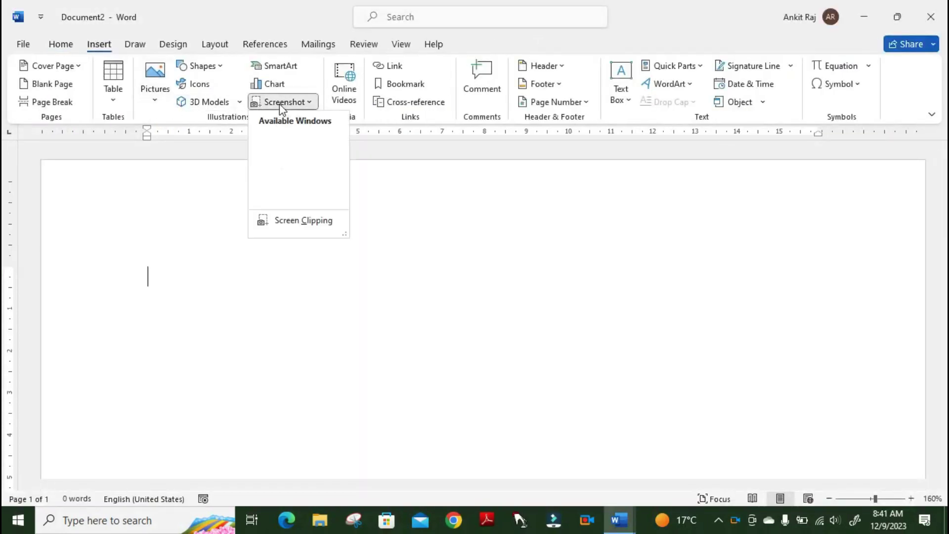
pyautogui.click(302, 221)
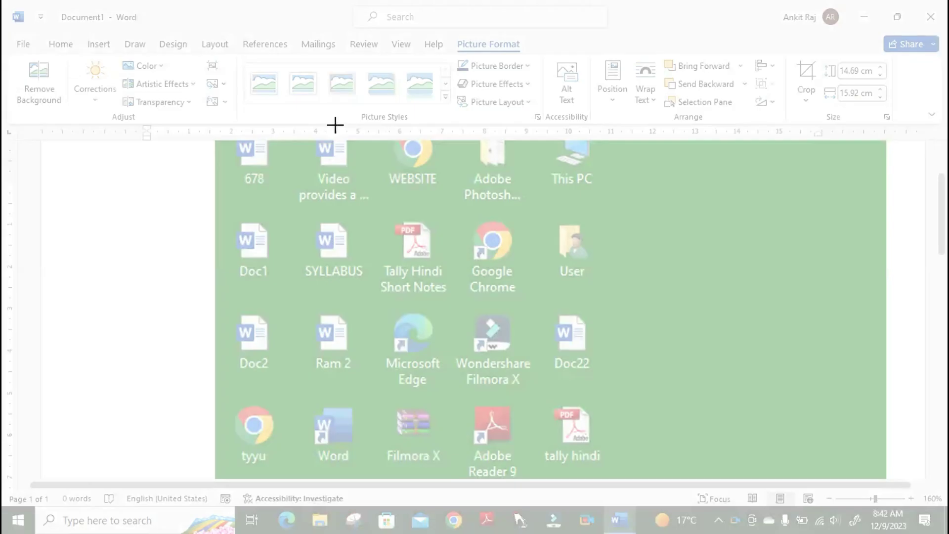
pyautogui.moveTo(51, 4); pyautogui.dragTo(785, 451)
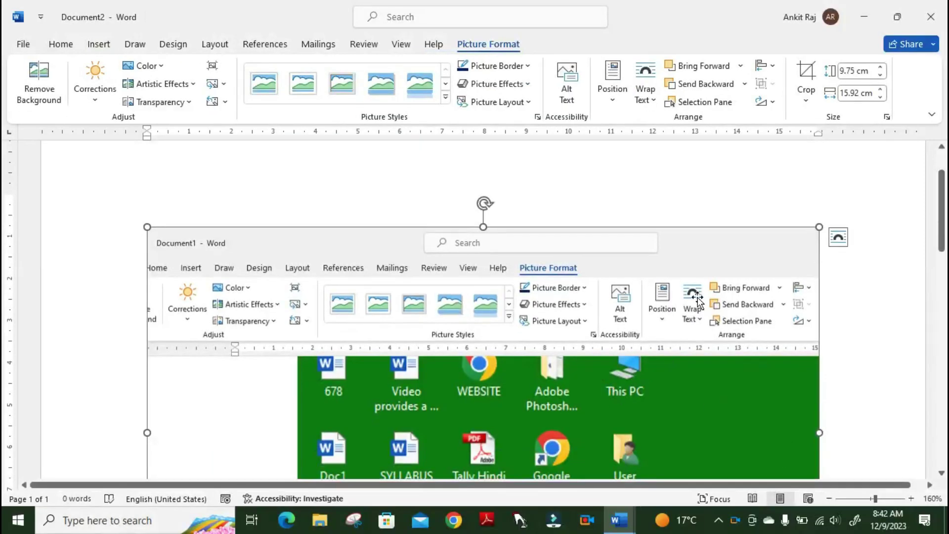
pyautogui.scroll(-2, 687, 242)
pyautogui.scroll(-3, 687, 236)
pyautogui.scroll(-1, 687, 235)
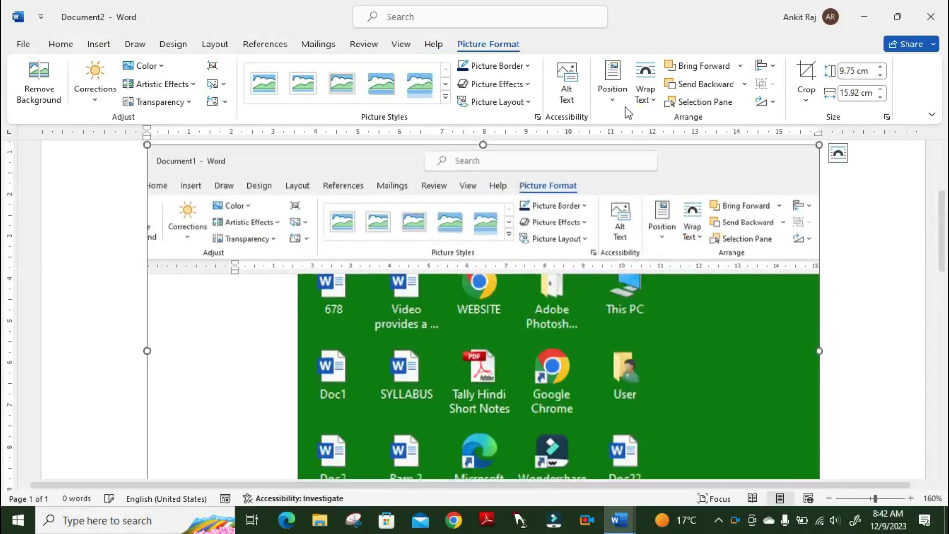
pyautogui.click(108, 42)
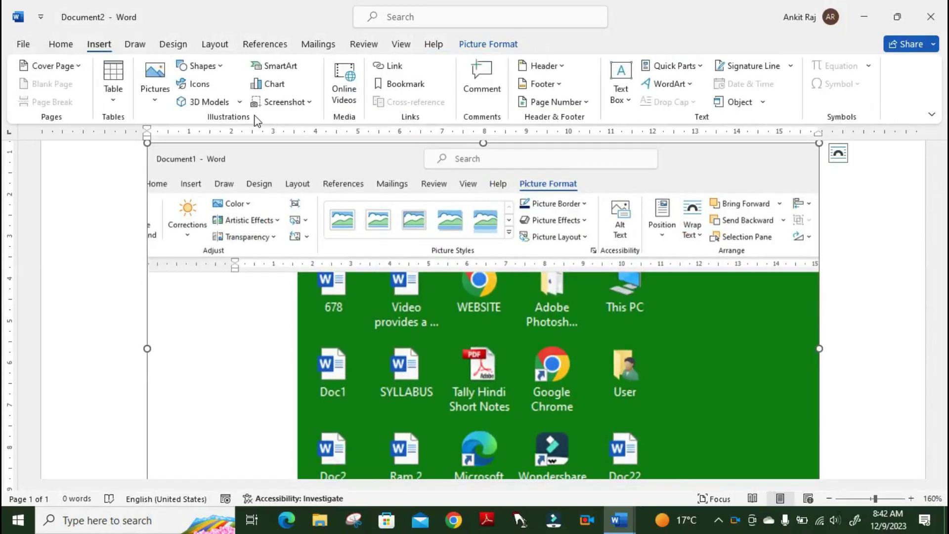
# Delete the screenshot, then open Online Videos and enter and clear test text in its address box.
pyautogui.press('Delete')
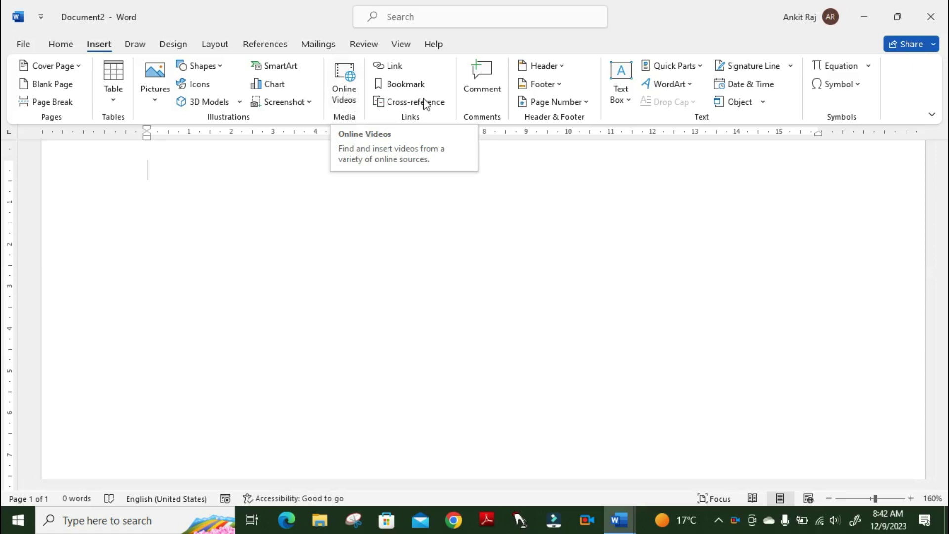
pyautogui.click(344, 94)
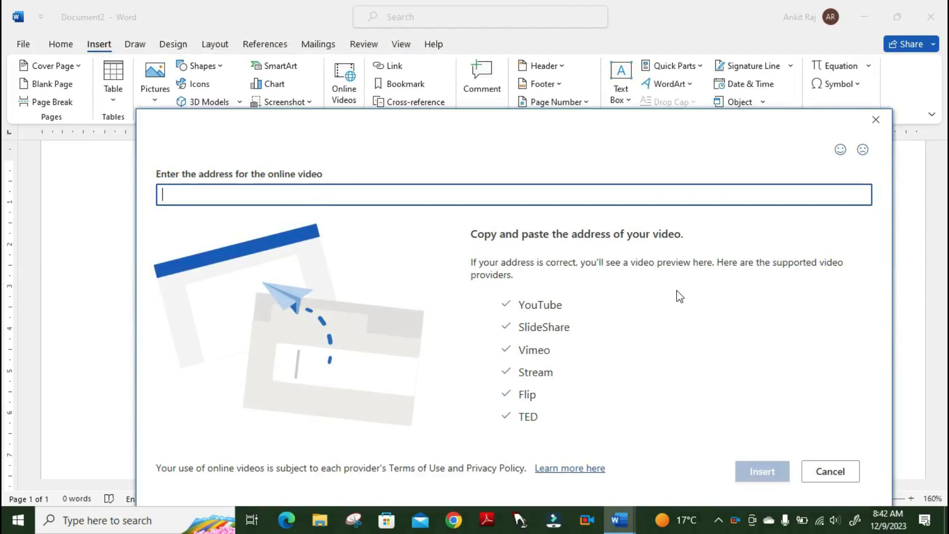
pyautogui.moveTo(544, 133); pyautogui.dragTo(491, 7)
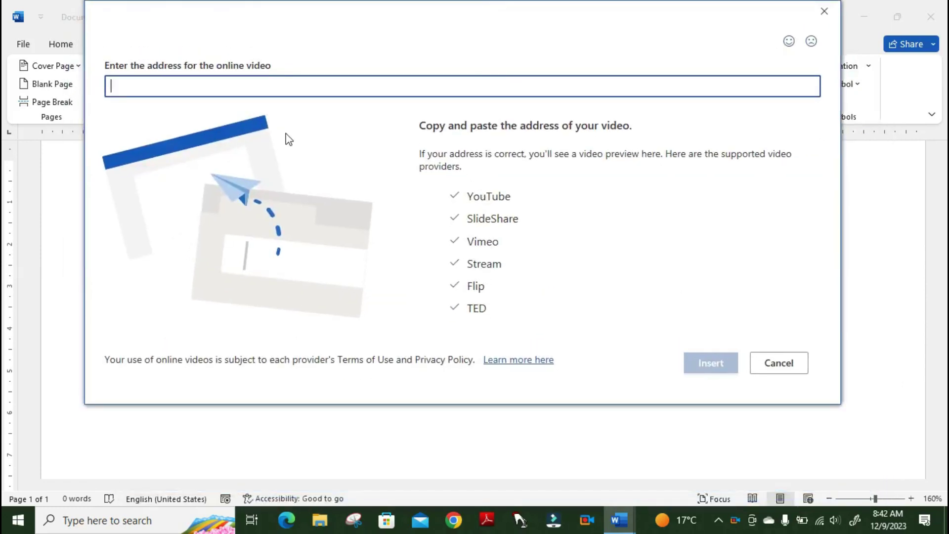
pyautogui.write('vid')
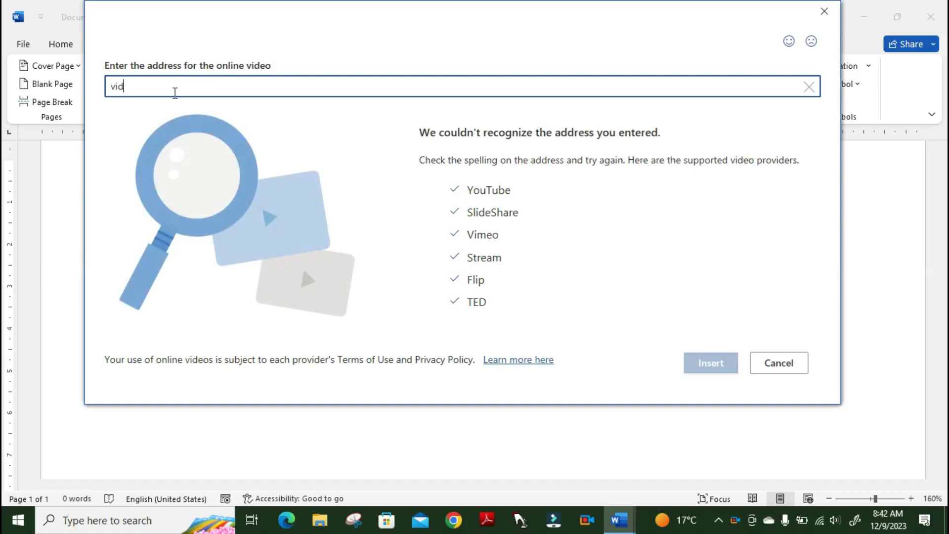
pyautogui.press('BackSpace')
pyautogui.press('BackSpace')
pyautogui.press('BackSpace')
pyautogui.click(321, 72)
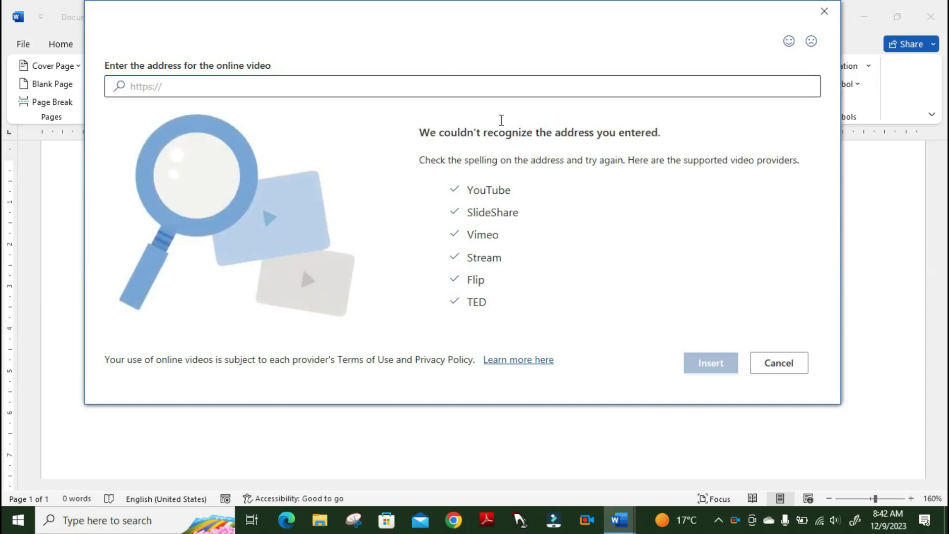
pyautogui.moveTo(684, 21); pyautogui.dragTo(688, 81)
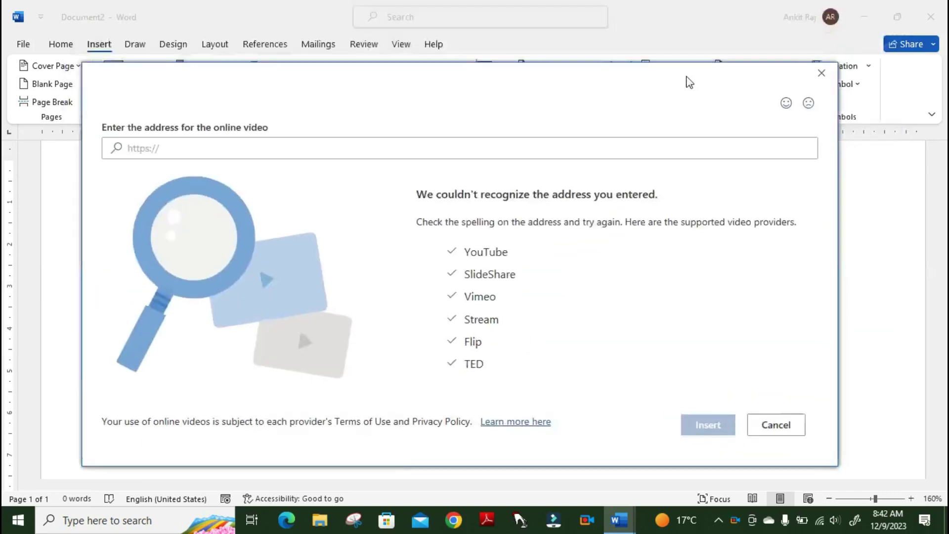
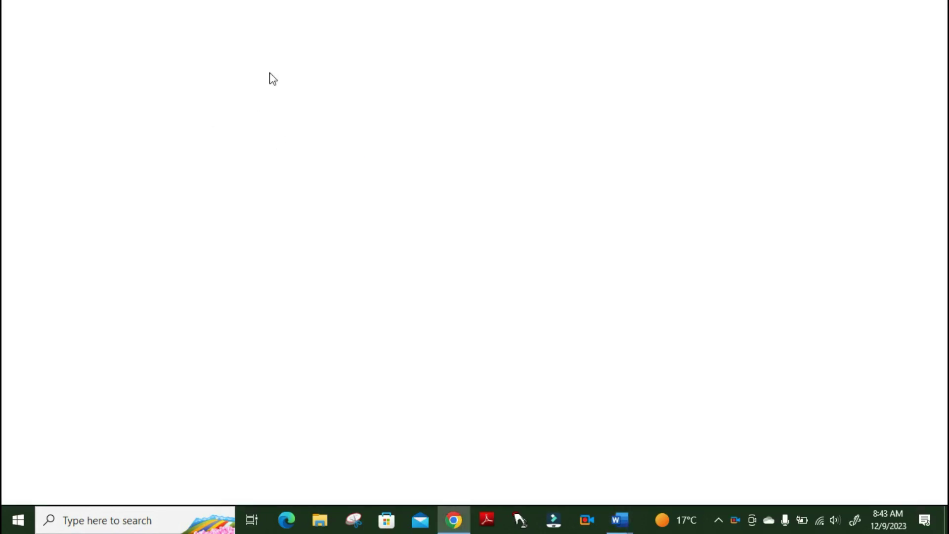
# Copy the link address of the Diwali Special bhajan video from YouTube, then close Chrome.
pyautogui.click(94, 70)
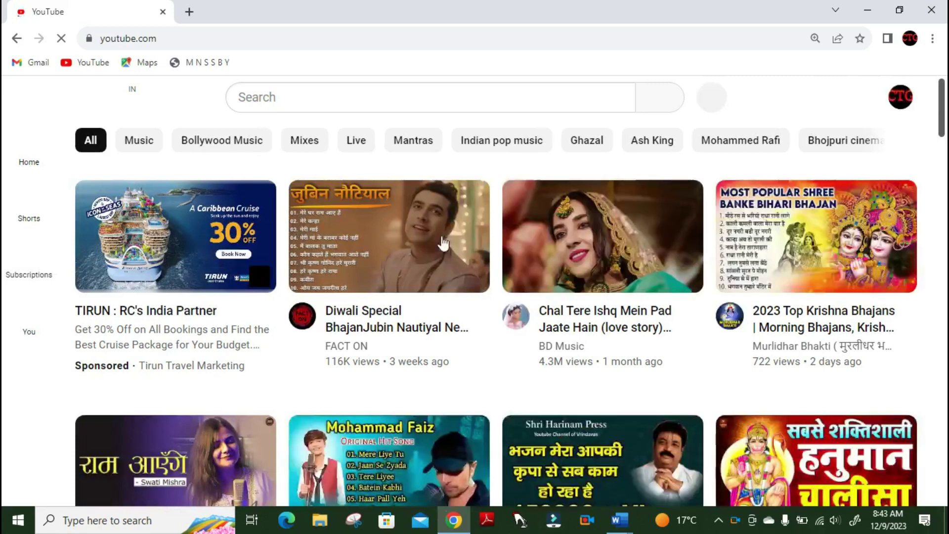
pyautogui.click(392, 246)
pyautogui.rightClick(412, 270)
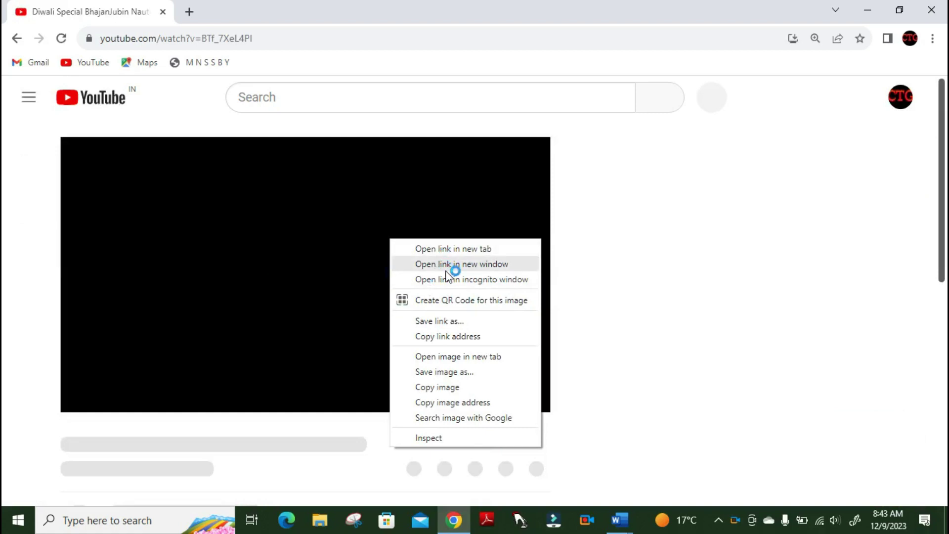
pyautogui.click(452, 337)
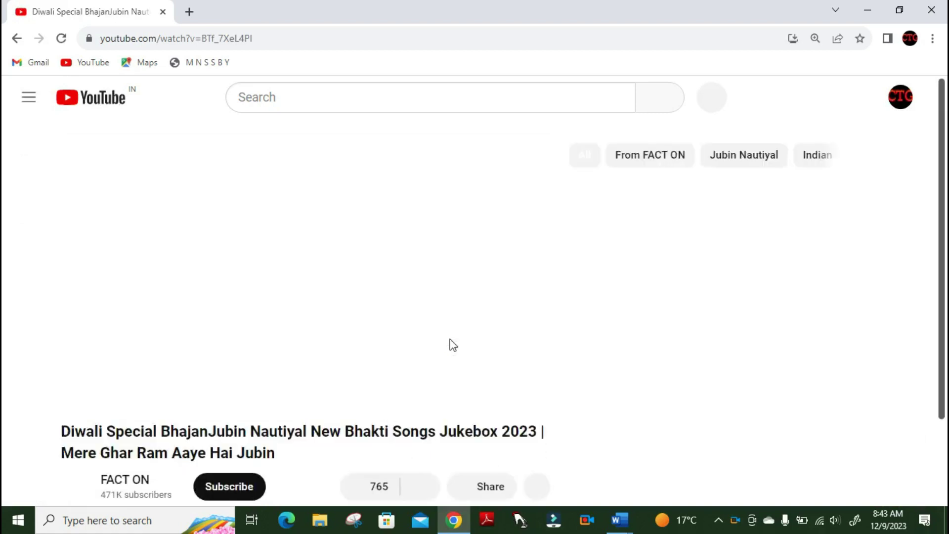
pyautogui.click(931, 10)
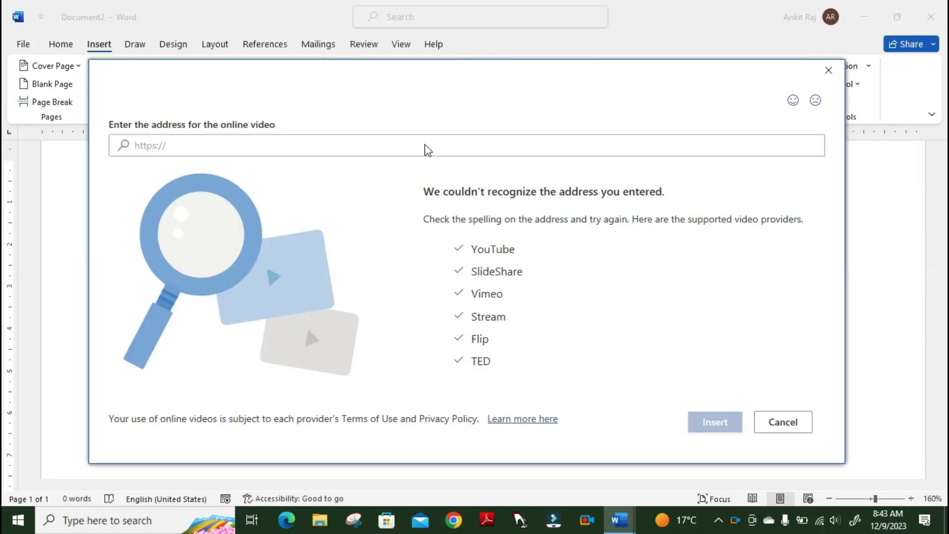
# Paste the copied YouTube link into the Online Videos address box and insert the video.
pyautogui.click(392, 148)
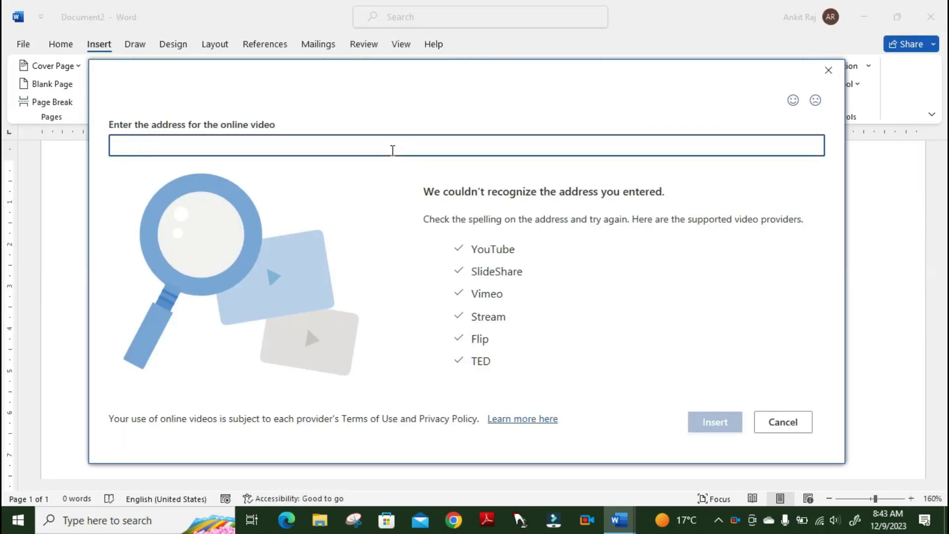
pyautogui.write('https://www.youtube.com/watch?v=BTf_7XeL4PI')
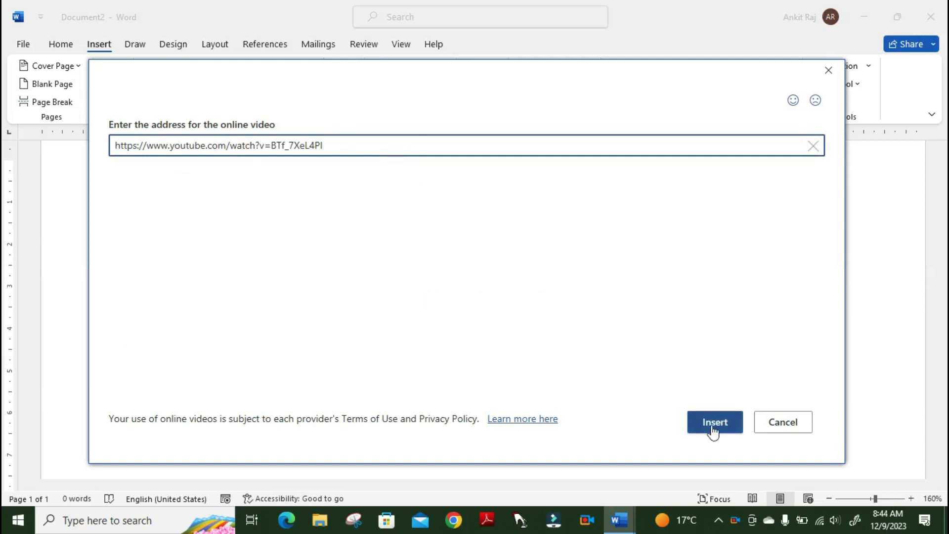
pyautogui.click(712, 427)
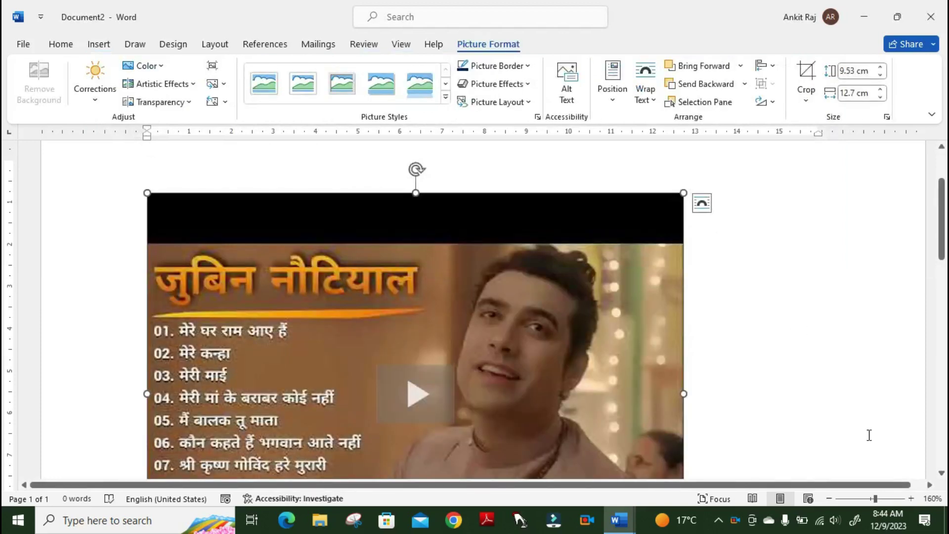
pyautogui.click(829, 498)
pyautogui.click(830, 498)
pyautogui.click(830, 499)
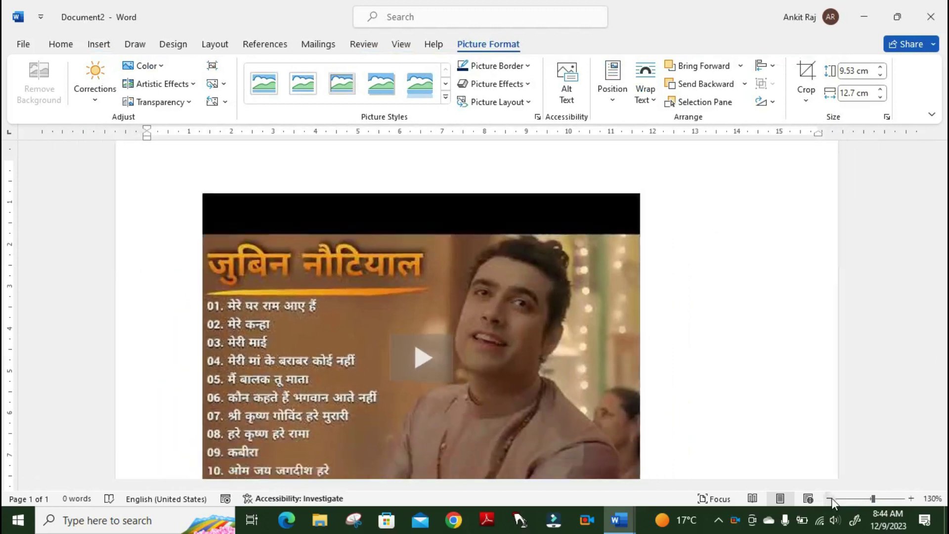
pyautogui.click(830, 499)
pyautogui.click(830, 498)
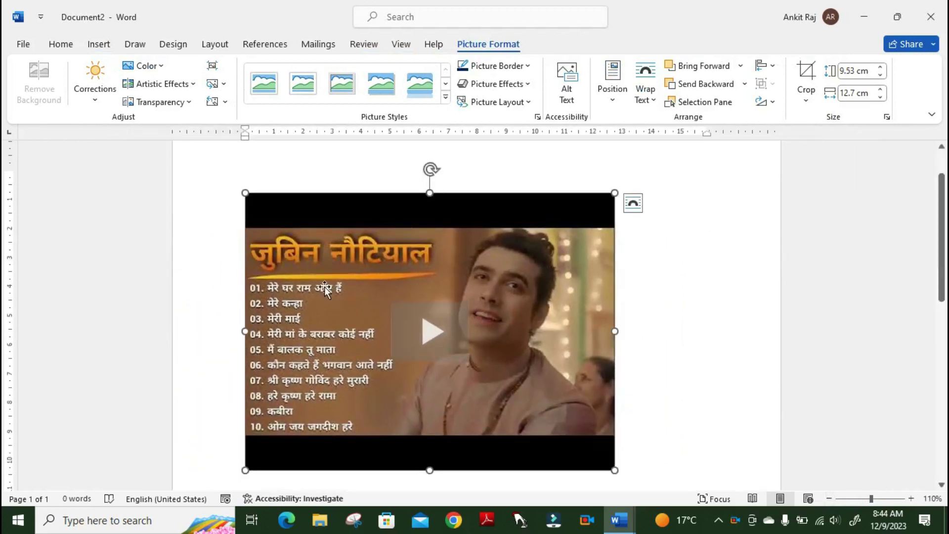
pyautogui.click(437, 339)
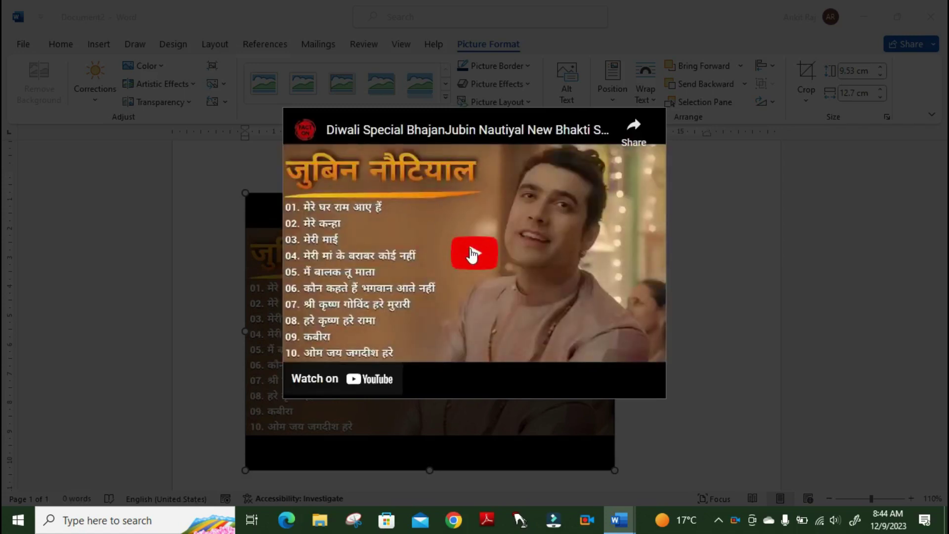
pyautogui.click(469, 253)
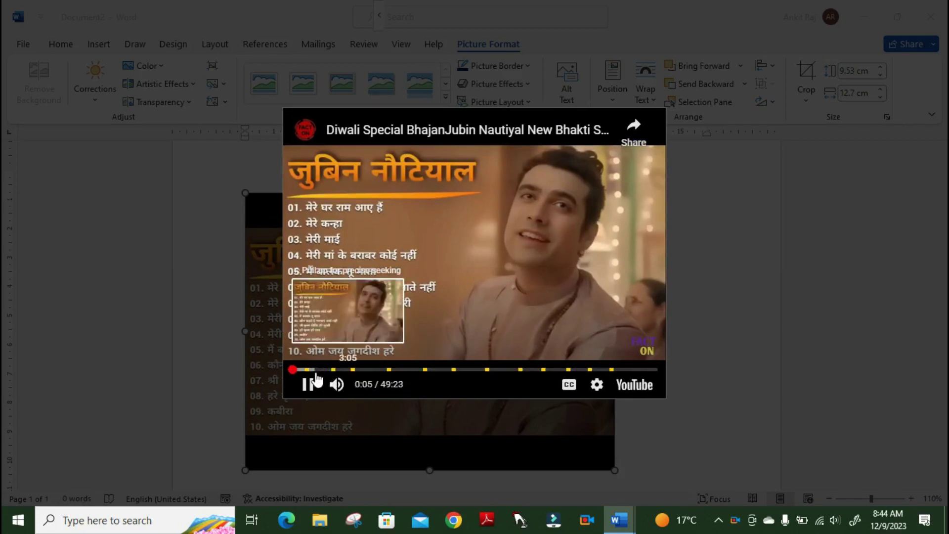
pyautogui.click(315, 370)
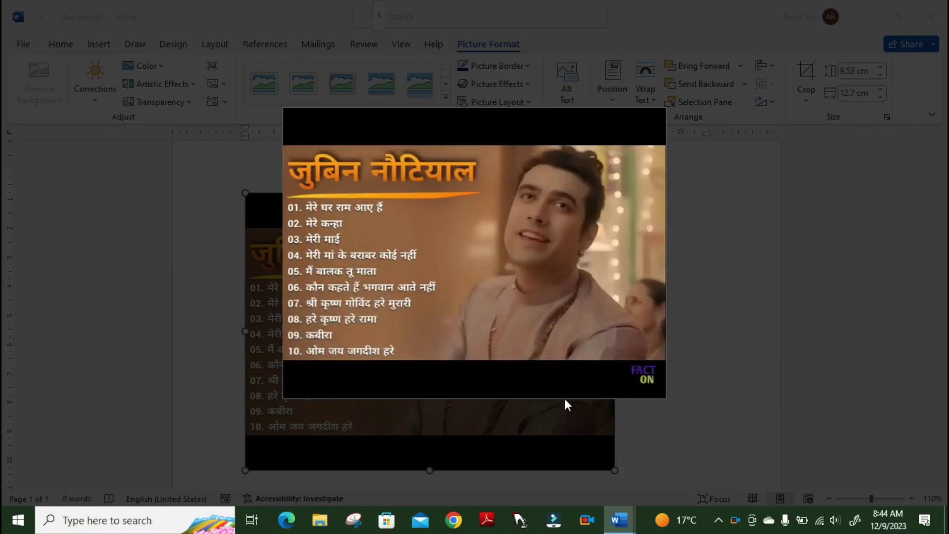
pyautogui.click(682, 216)
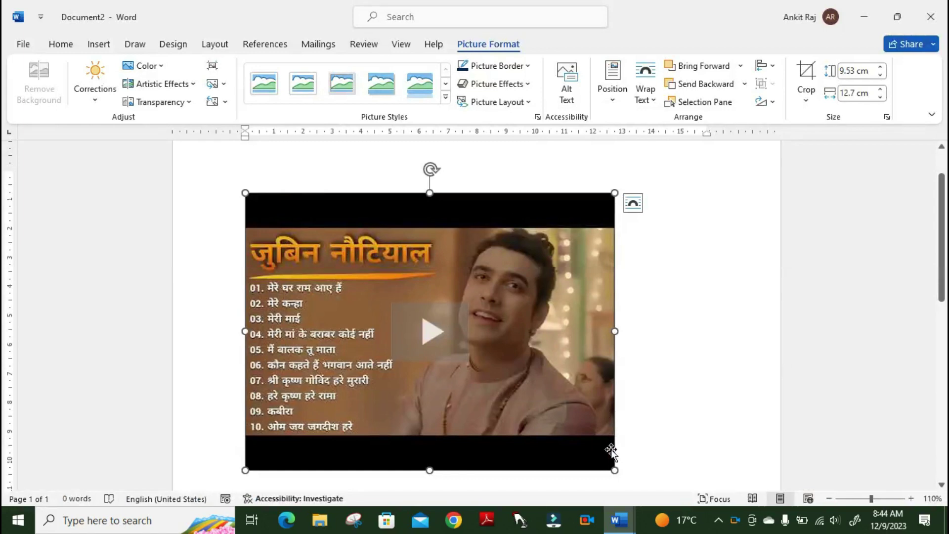
# Shrink the embedded video to about 3.76 × 5.01 cm and test-play it once.
pyautogui.moveTo(616, 470); pyautogui.dragTo(392, 302)
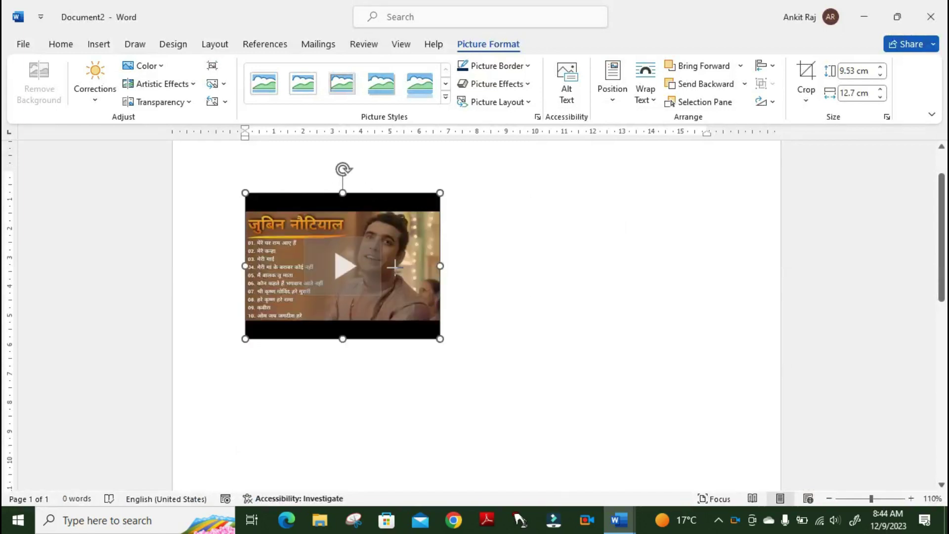
pyautogui.click(466, 277)
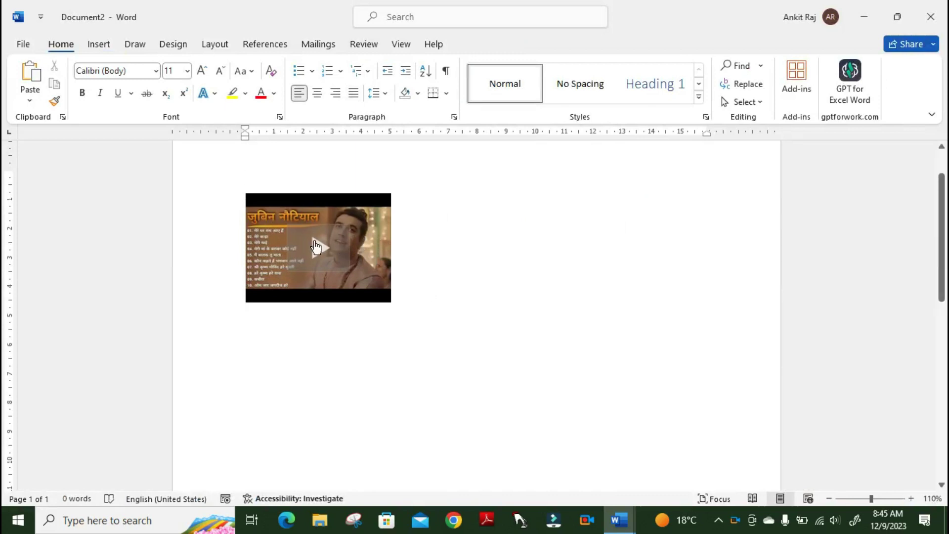
pyautogui.click(317, 247)
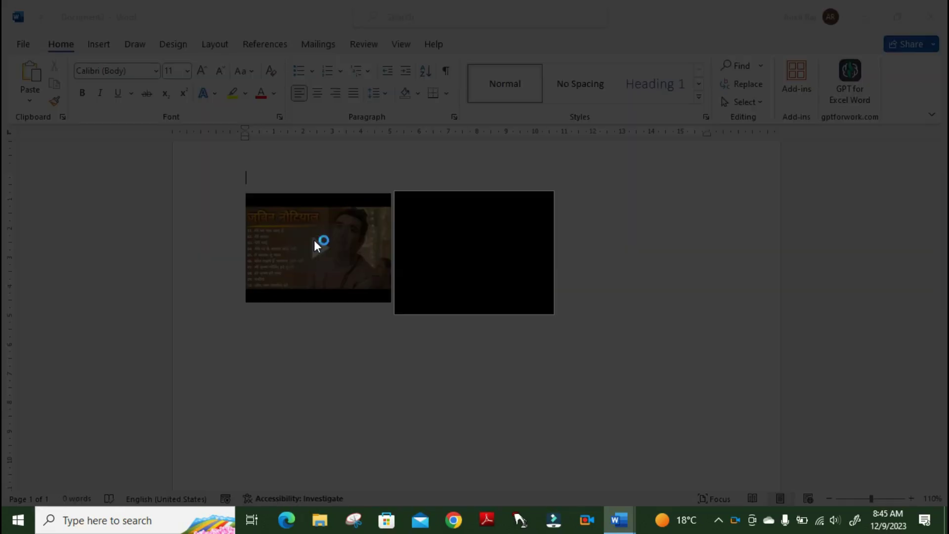
pyautogui.click(624, 254)
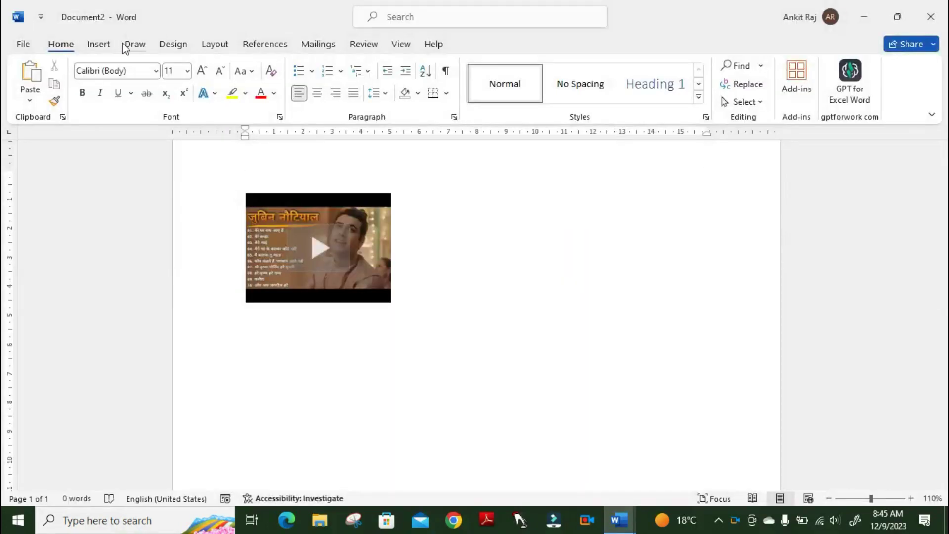
pyautogui.click(99, 44)
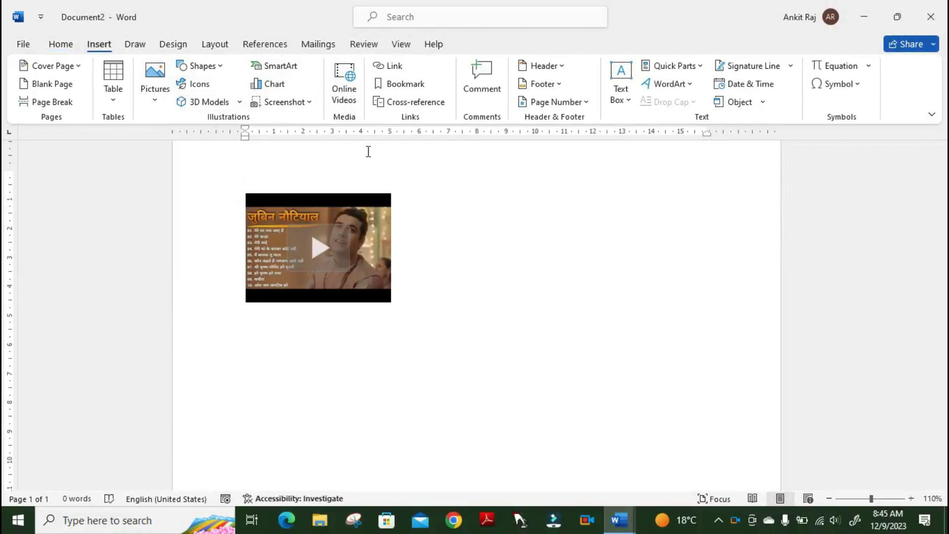
# Select the embedded YouTube video thumbnail and delete it from the page.
pyautogui.moveTo(372, 212); pyautogui.dragTo(376, 198)
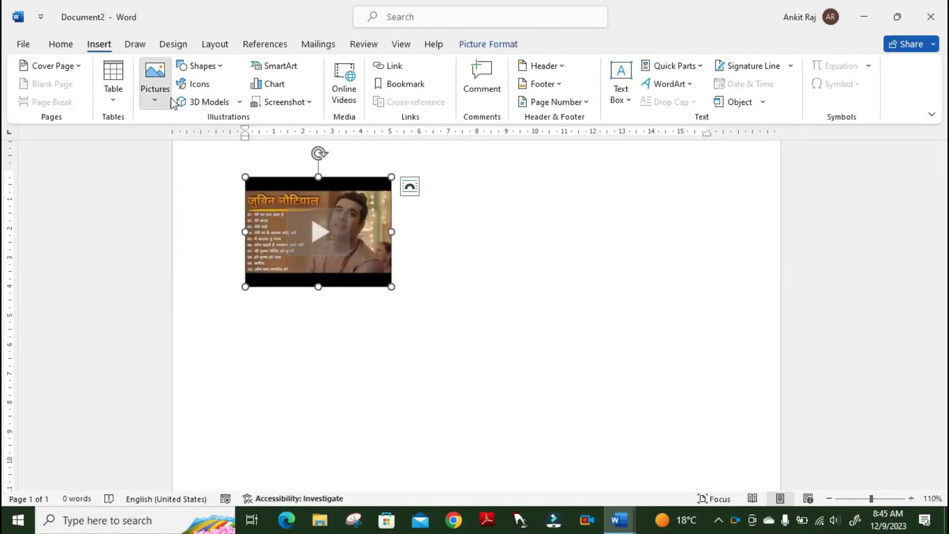
pyautogui.click(154, 84)
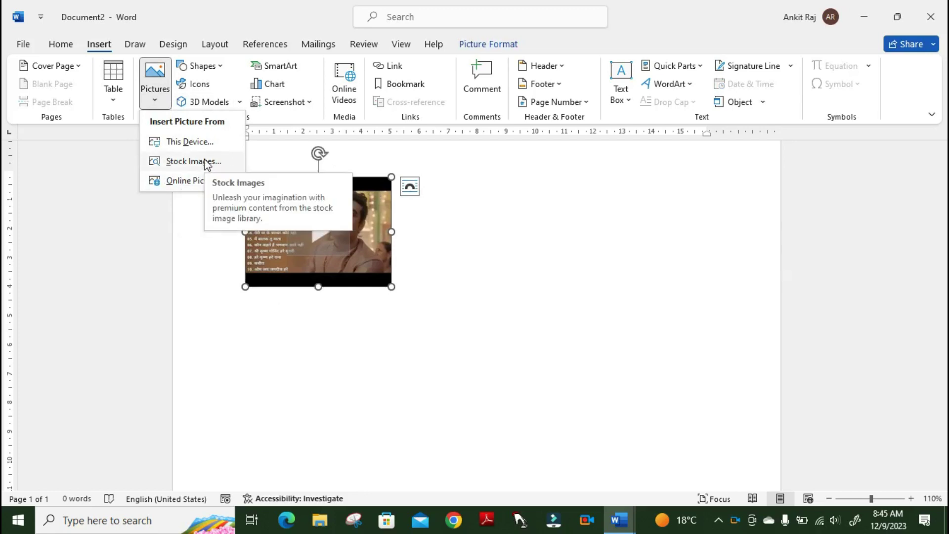
pyautogui.click(532, 212)
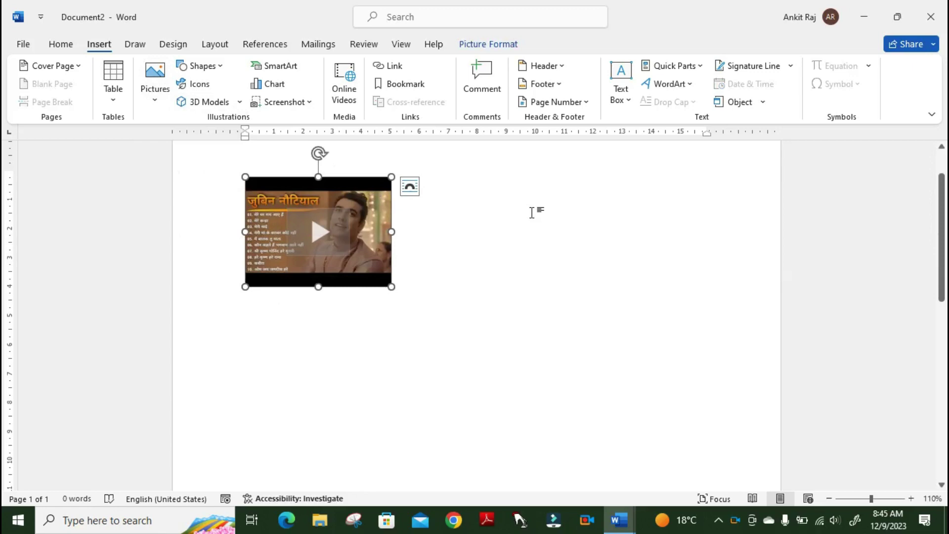
pyautogui.press('Delete')
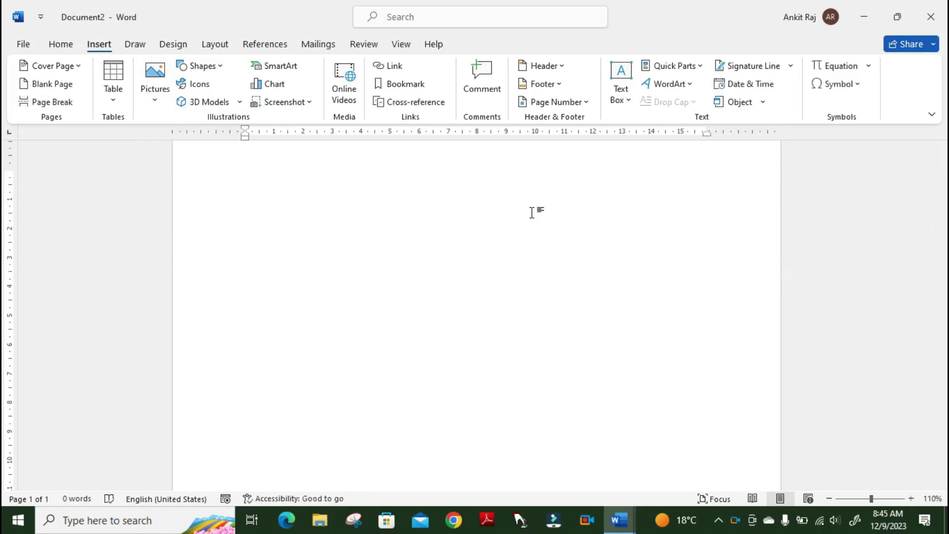